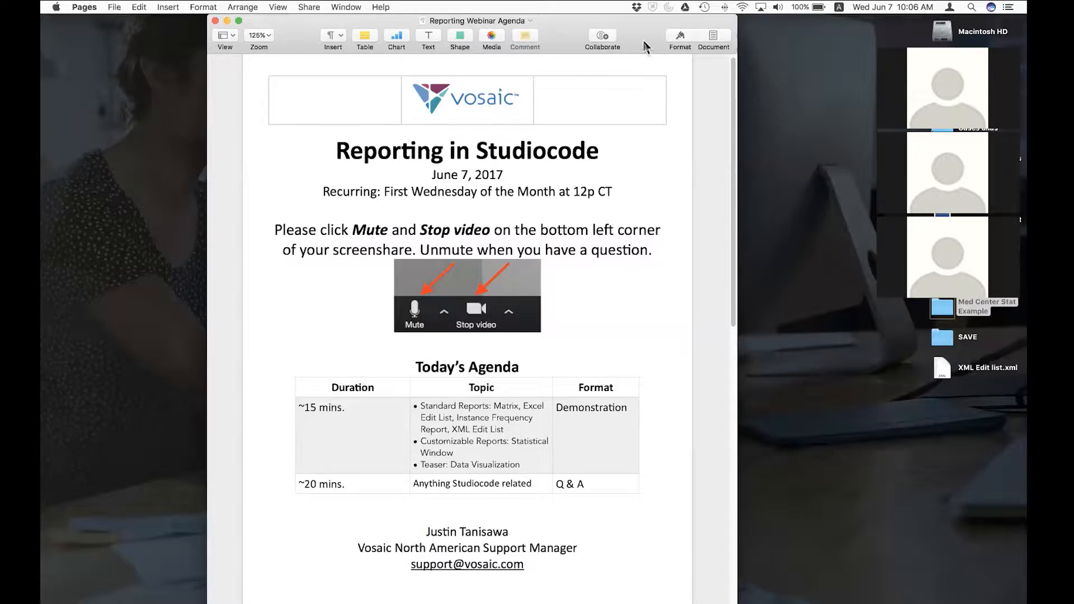
Hide the agenda document, switch to Studiocode and move the Intersection 1 timeline window slightly up
key("super+h")
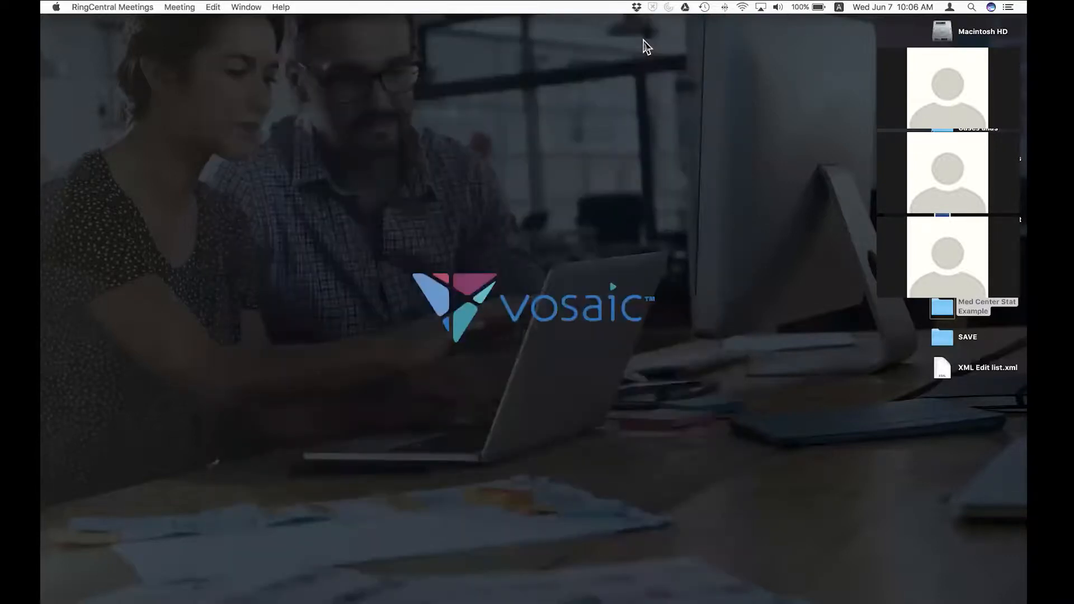
left_click(897, 45)
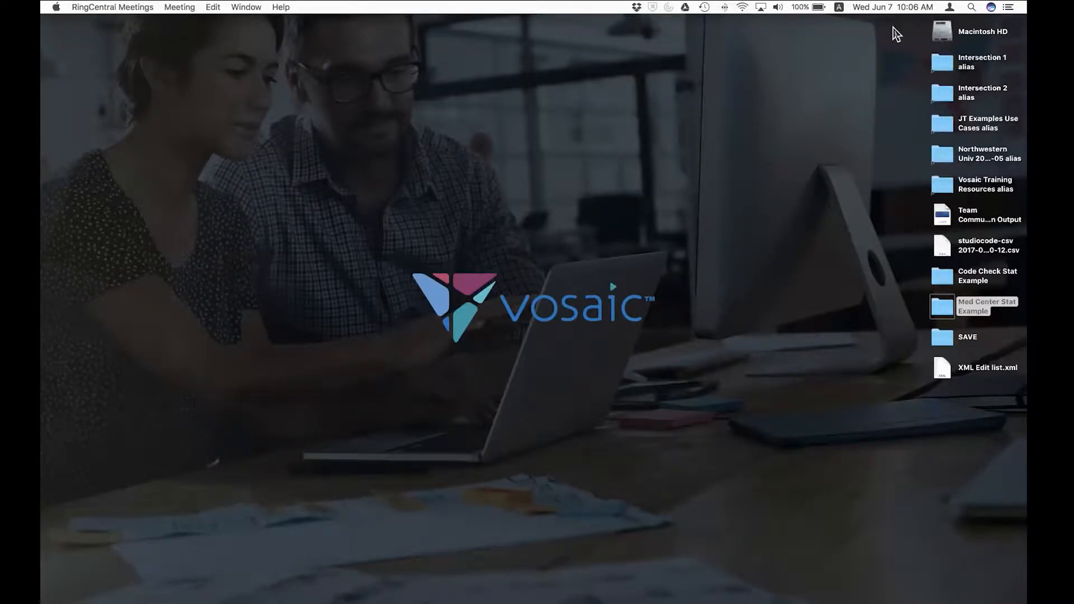
key("super+Tab")
key("super+Tab")
key("super+Tab")
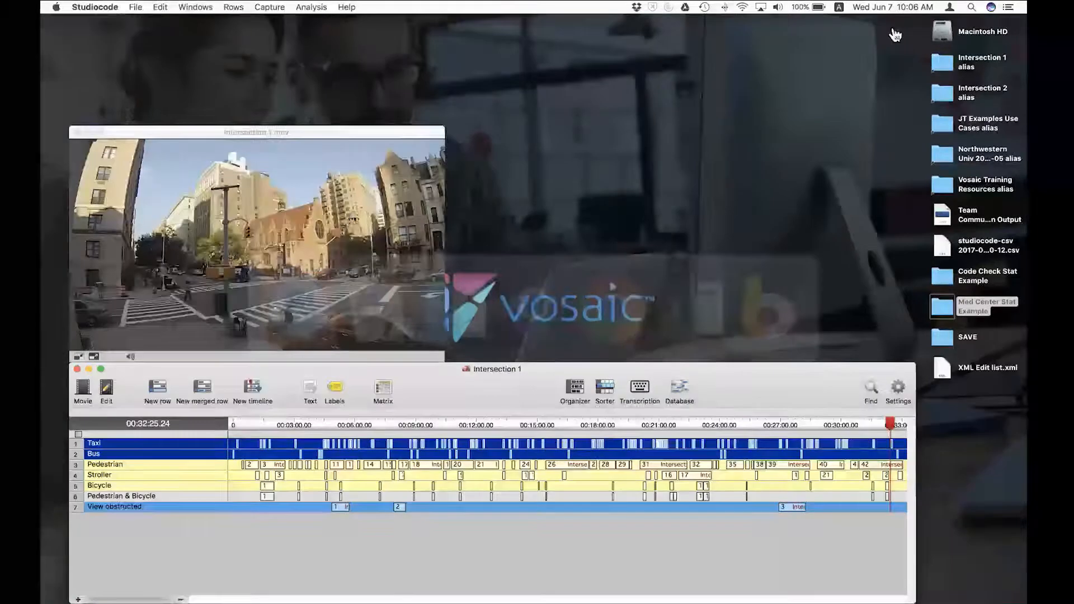
left_click_drag(491, 386, 492, 375)
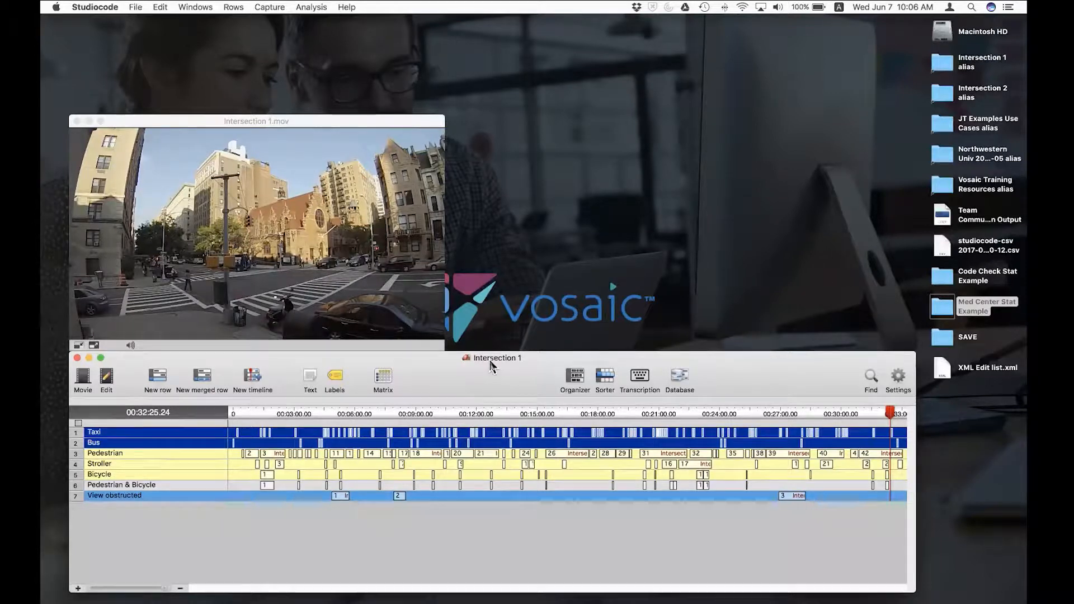
Open the matrix for the Intersection 1 timeline and select the cell where the Bus row meets the North label
left_click(388, 380)
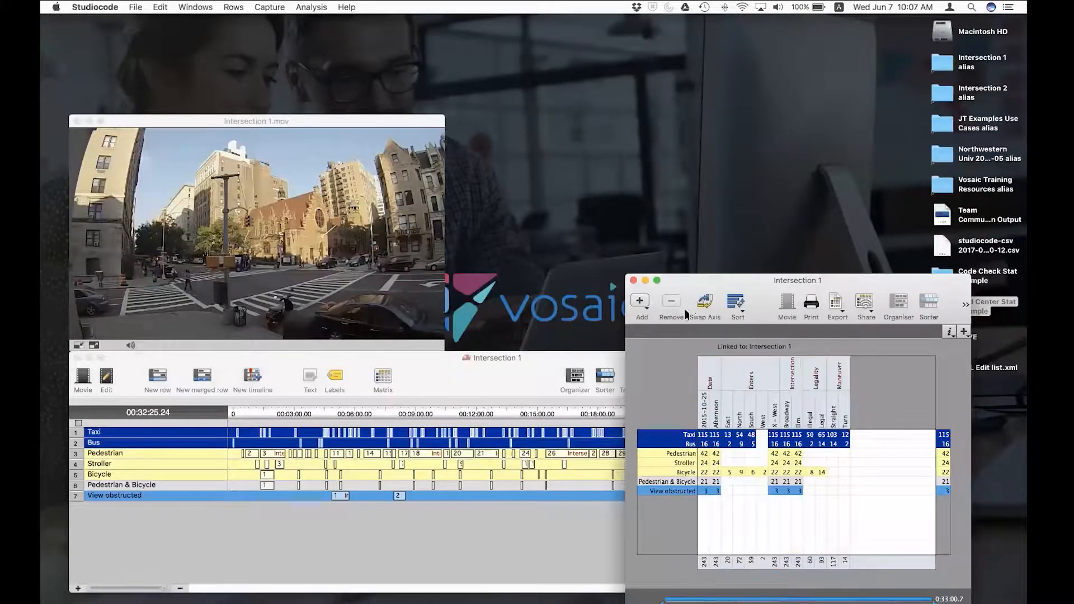
left_click_drag(755, 282, 509, 147)
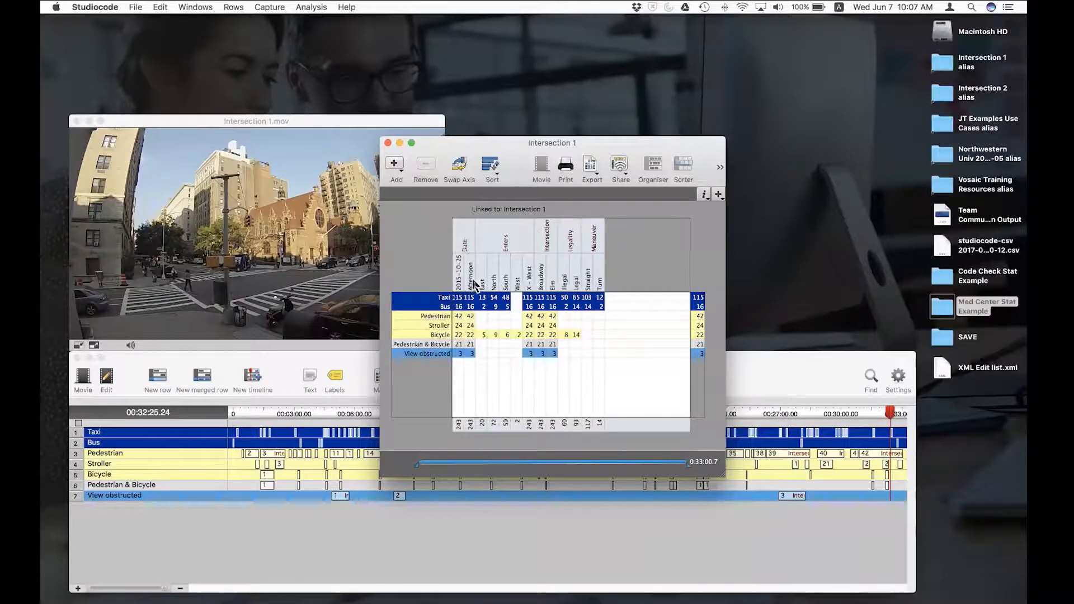
left_click(495, 307)
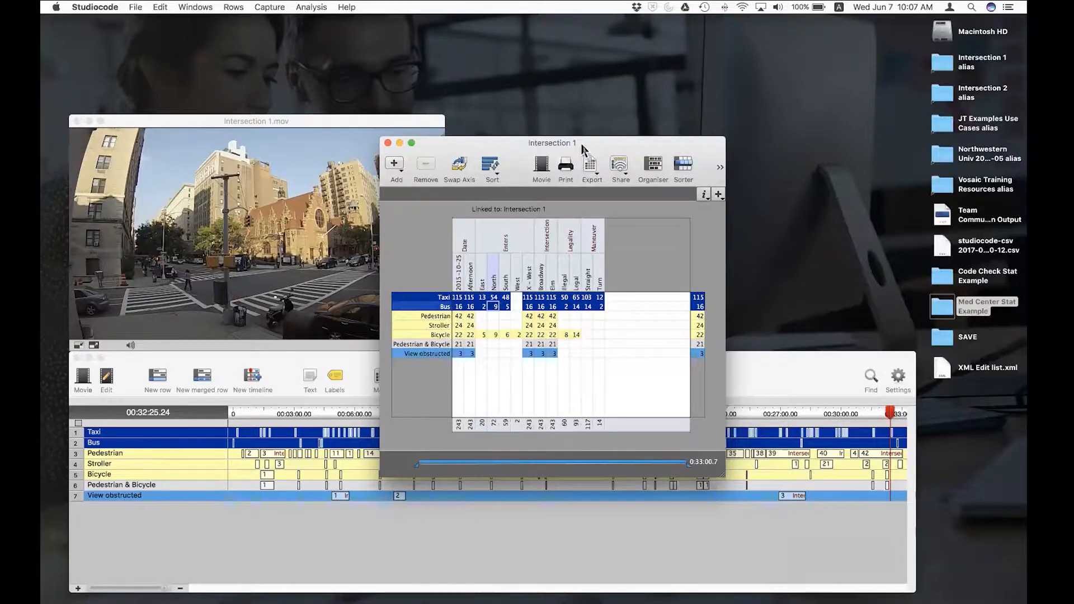
left_click_drag(585, 150, 675, 81)
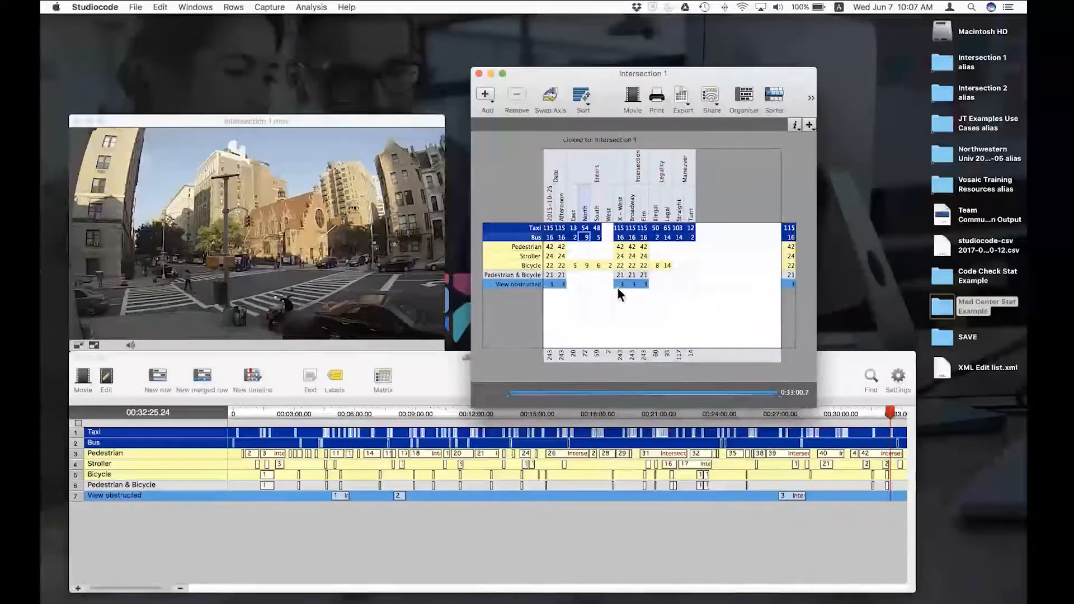
Play the video instances behind the matrix's Bus–North cell and close the playback window
double_click(588, 237)
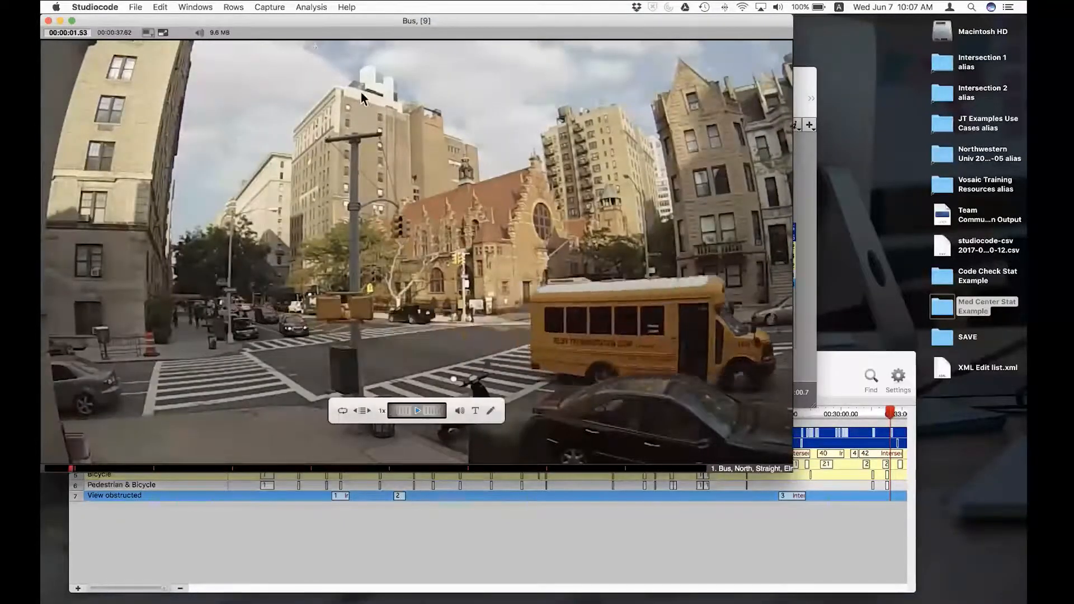
left_click_drag(296, 24, 343, 51)
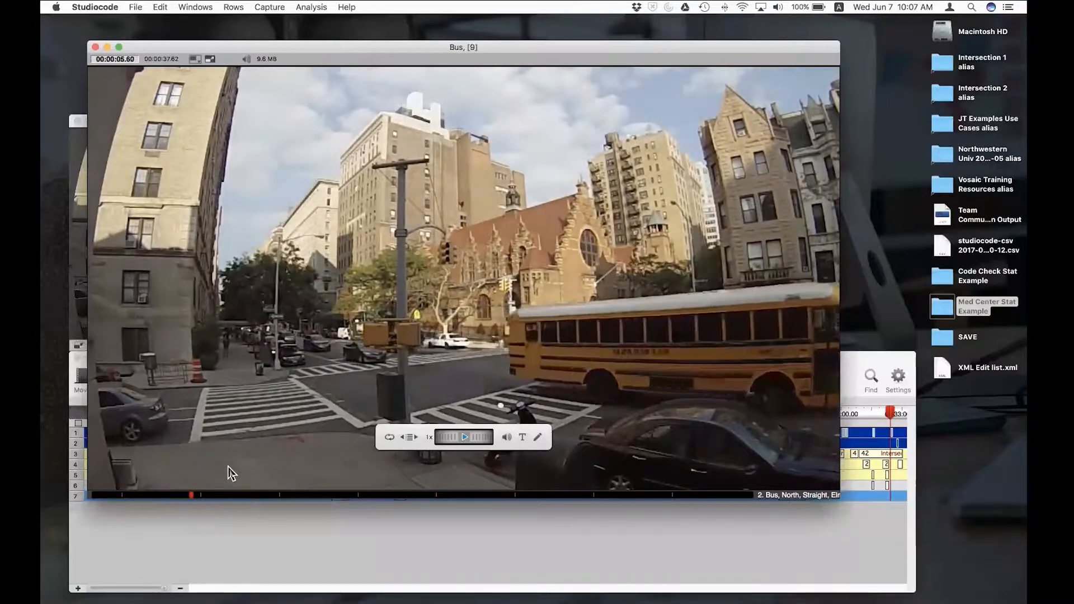
key("super+w")
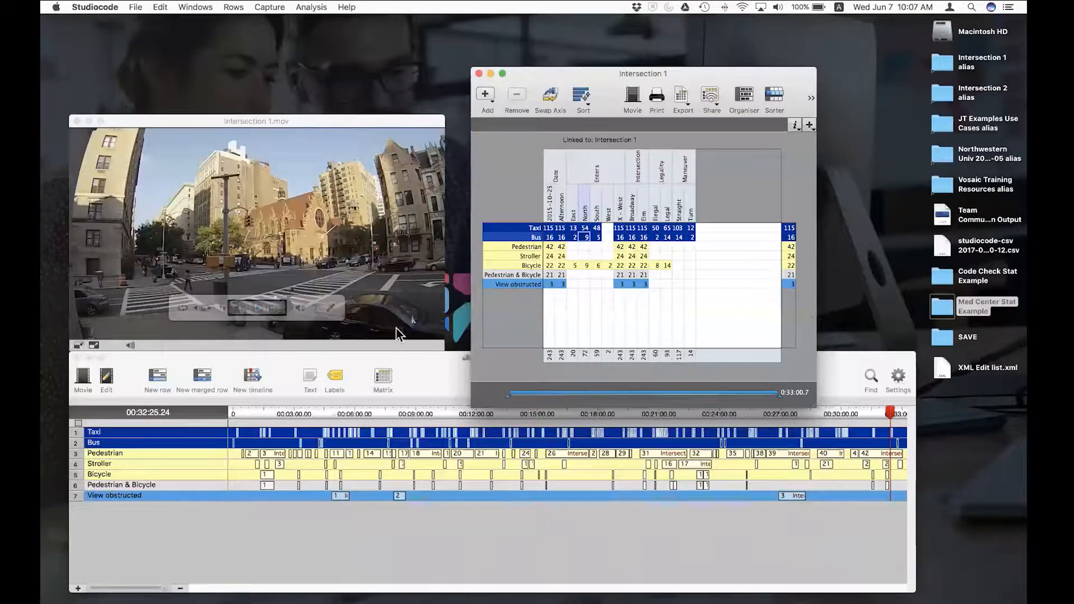
Review the matrix's row and label counts, and close the matrix
left_click_drag(603, 85, 544, 89)
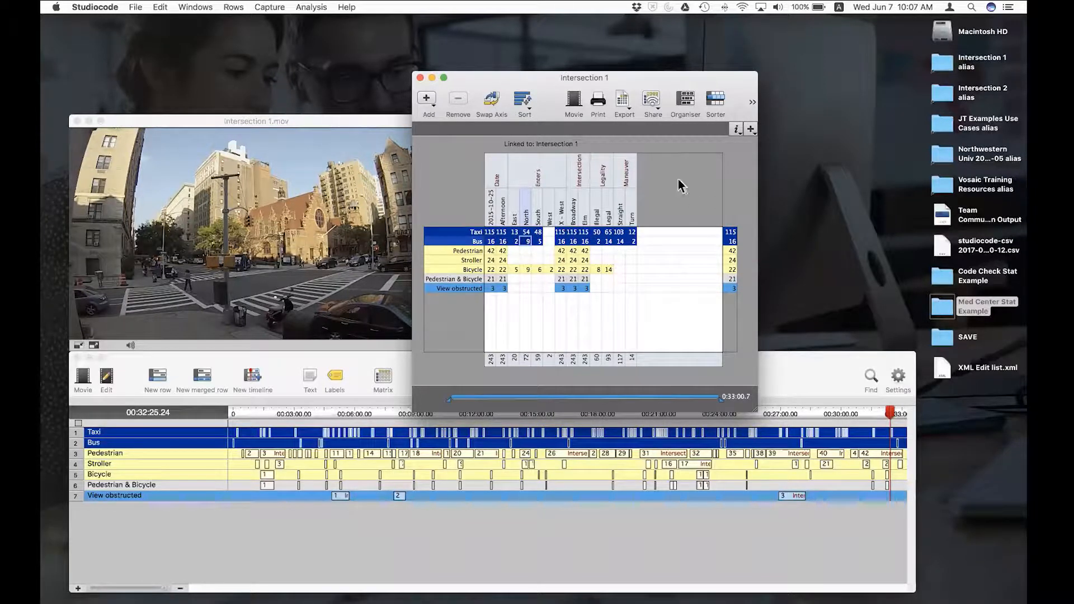
left_click_drag(567, 79, 506, 78)
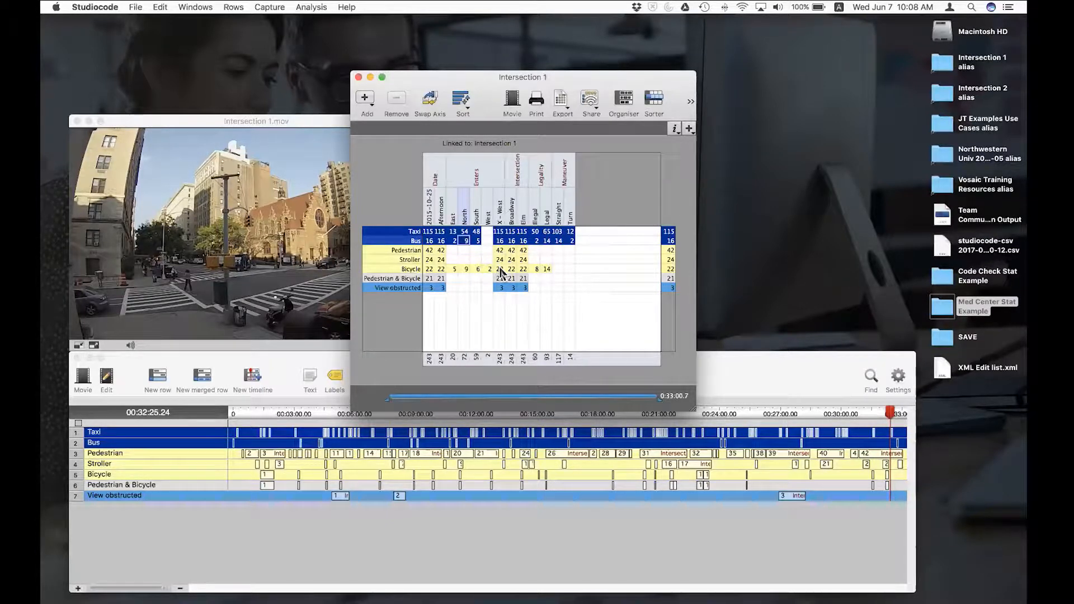
left_click(358, 77)
Export an instance frequency report for all rows of the Intersection 1 timeline, sending it to the output window
mouse_move(329, 225)
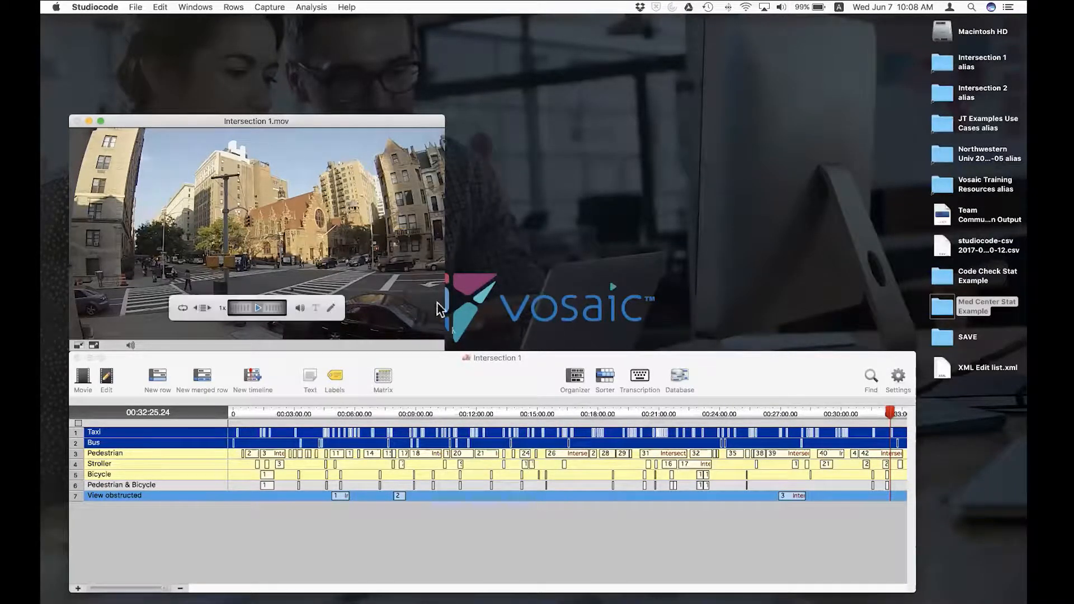
left_click(458, 387)
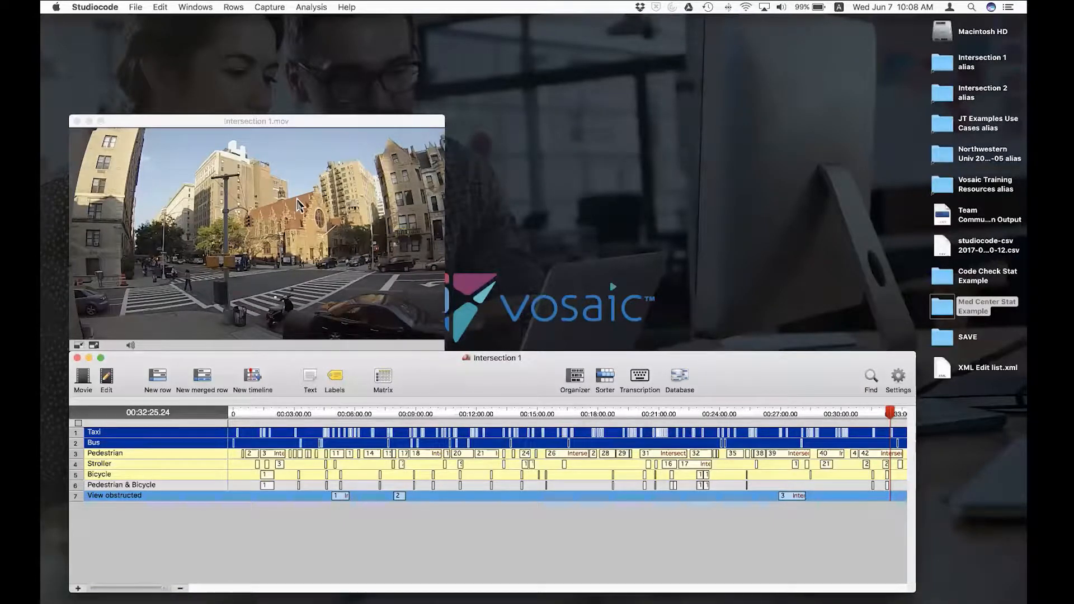
left_click(143, 7)
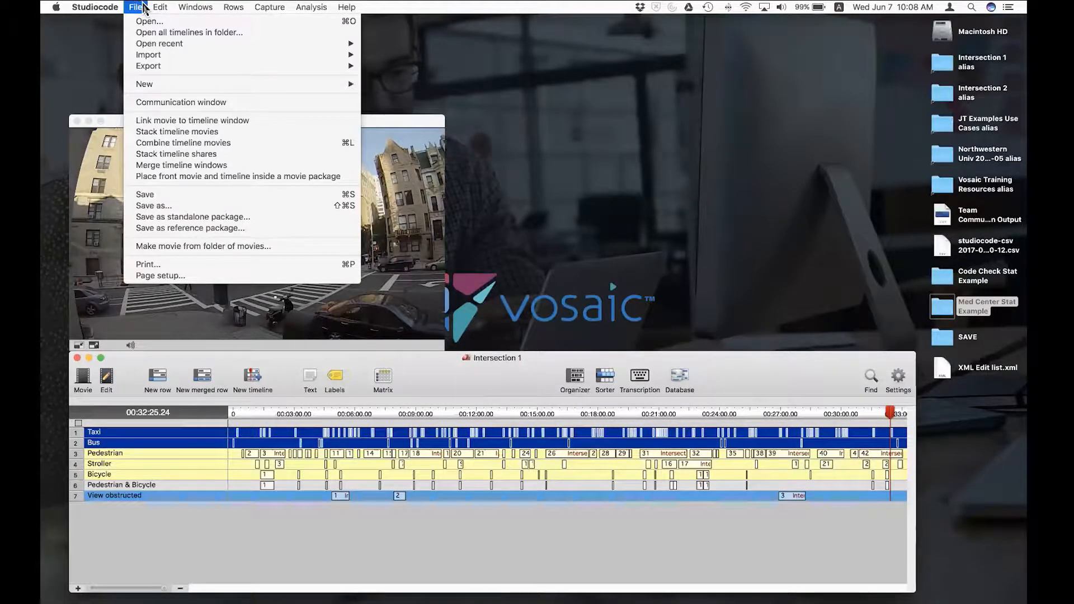
mouse_move(205, 69)
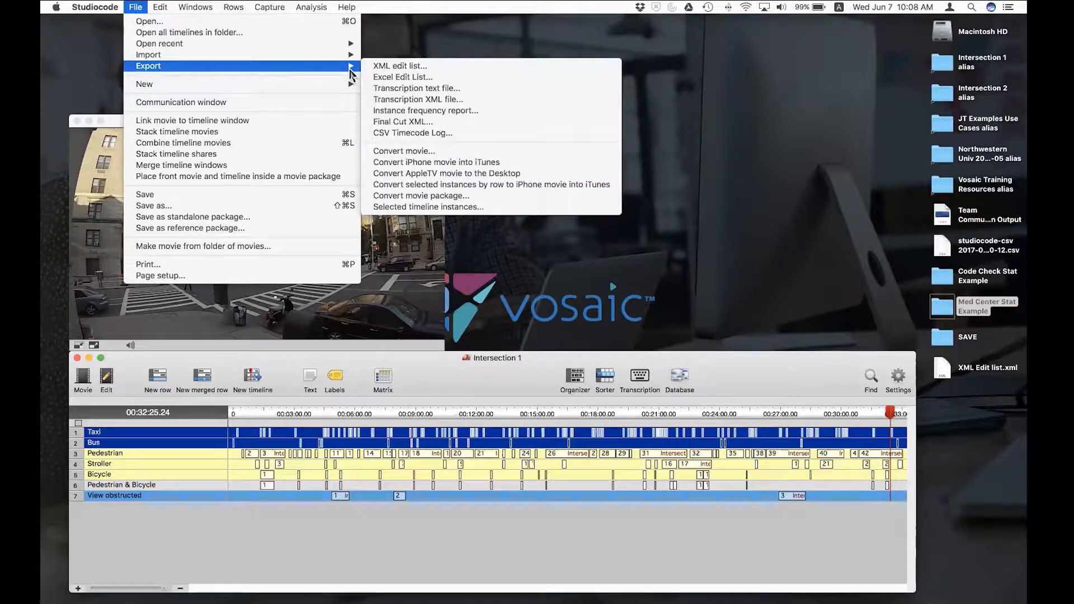
left_click(498, 118)
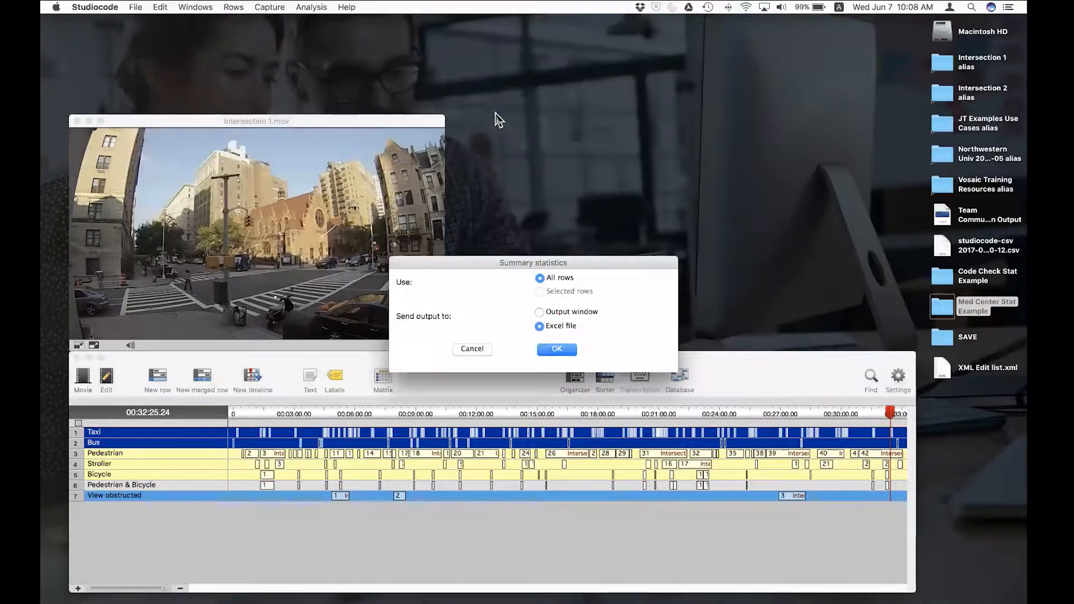
left_click_drag(473, 267, 458, 255)
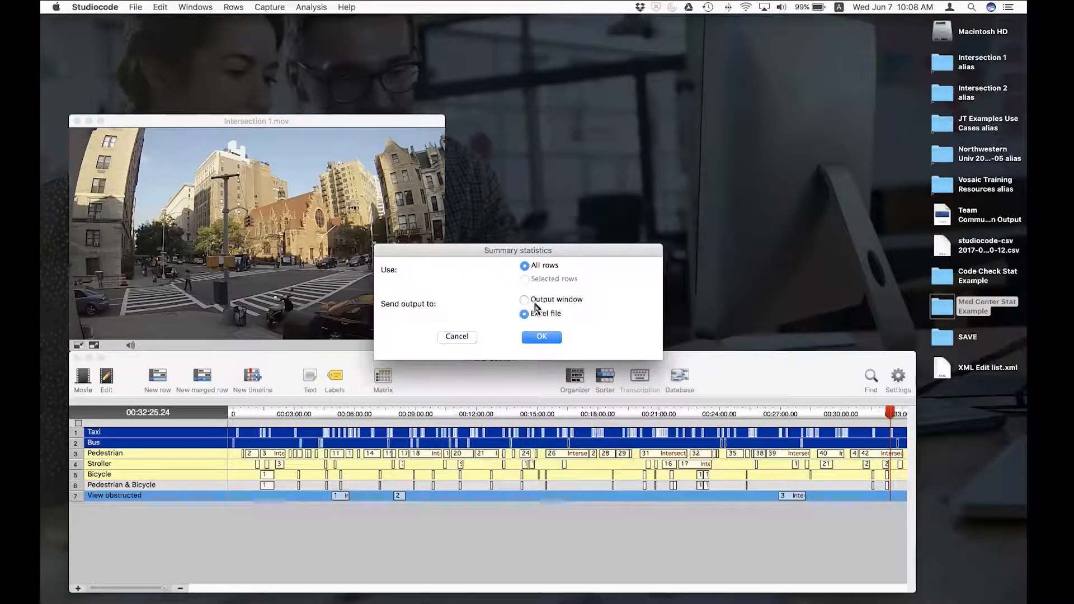
left_click(539, 302)
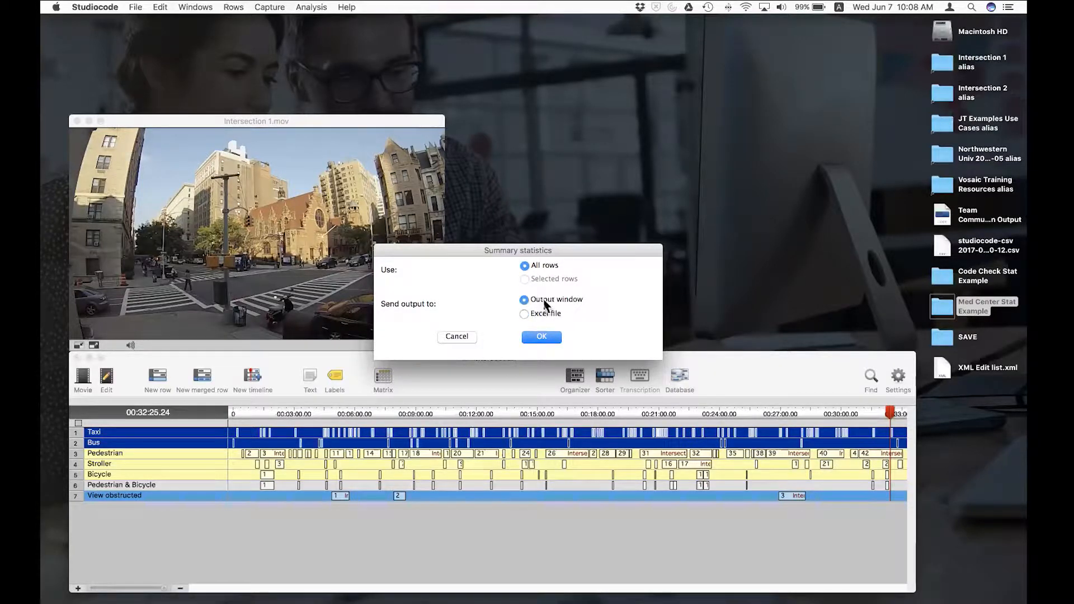
left_click(541, 337)
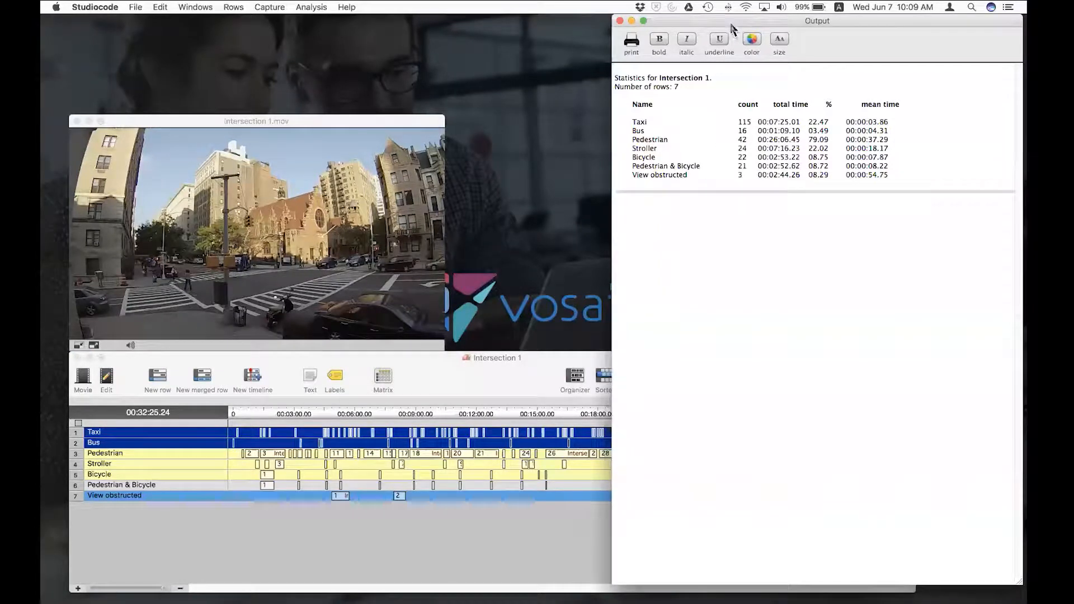
Examine the count, total time, percentage and mean time of each row in the output report, and close it
left_click_drag(732, 27, 442, 128)
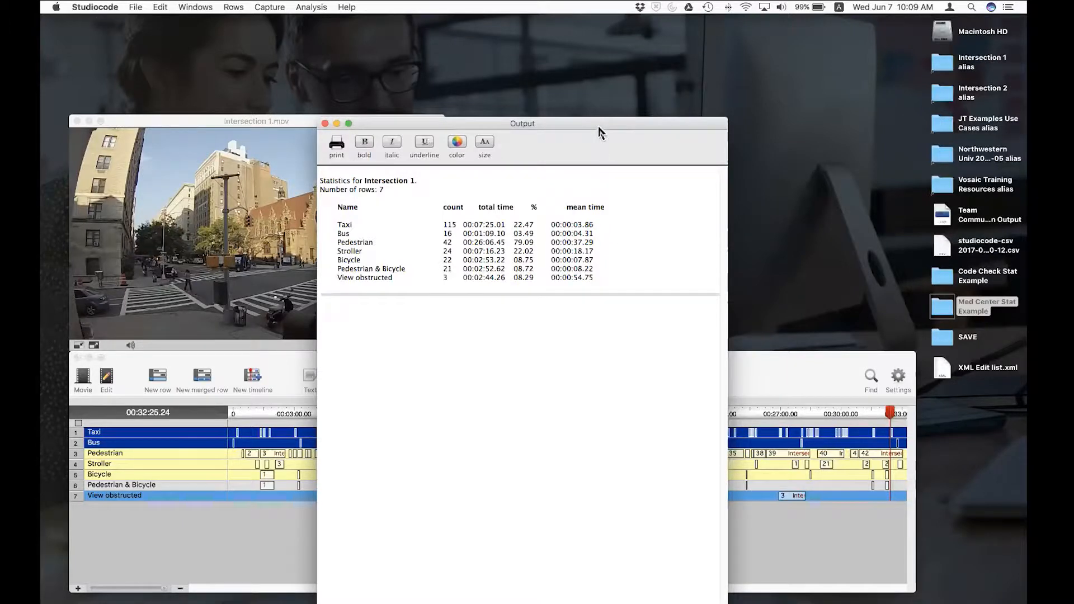
left_click_drag(599, 132, 581, 122)
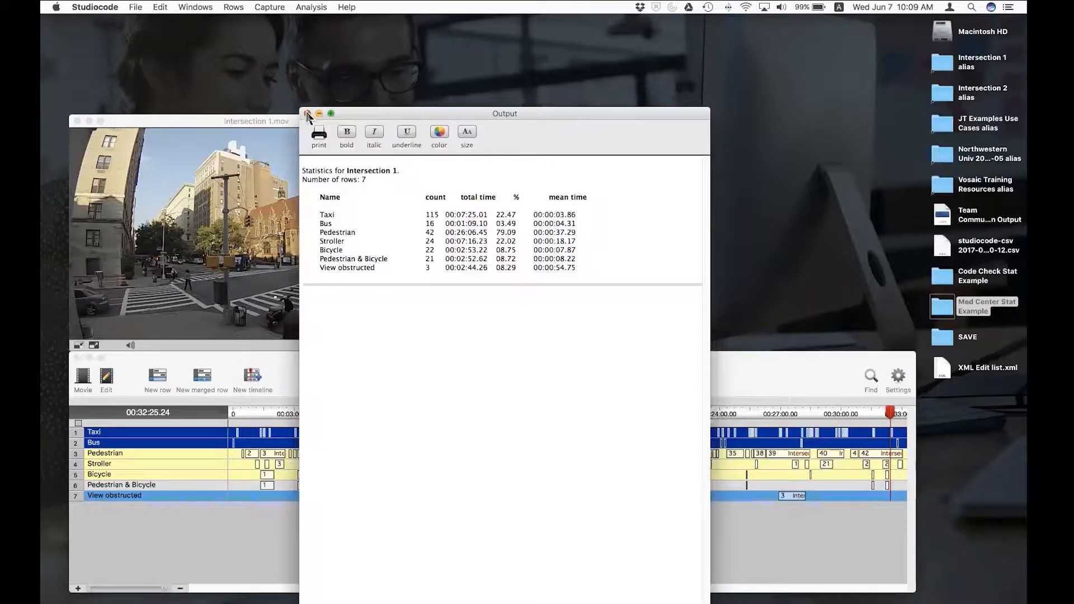
left_click(307, 114)
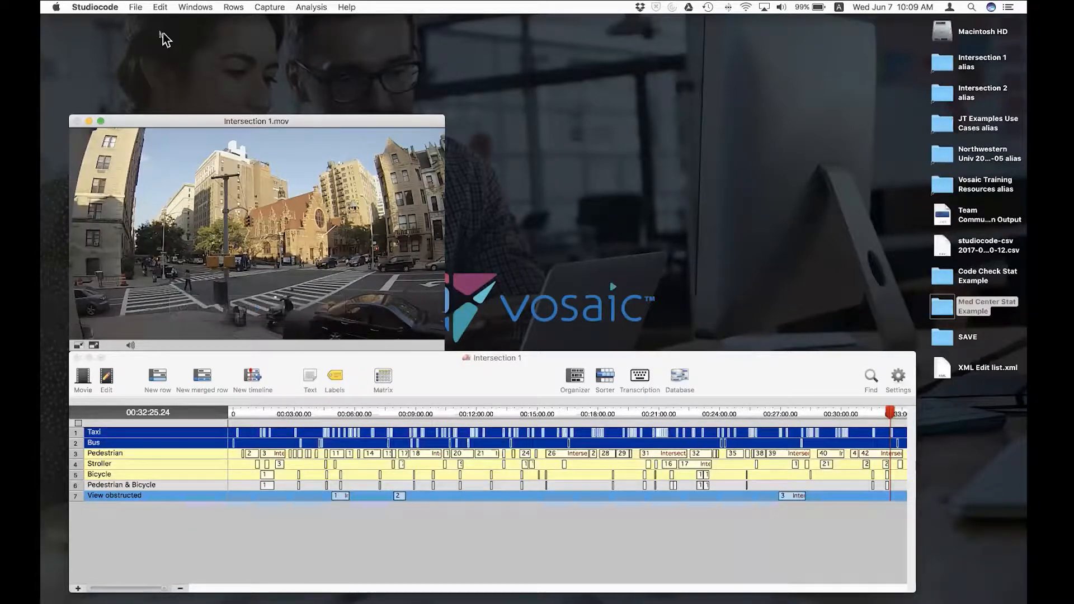
Export the instance frequency report for all rows as an Excel file named Frequencies on the Desktop
left_click(135, 7)
mouse_move(155, 66)
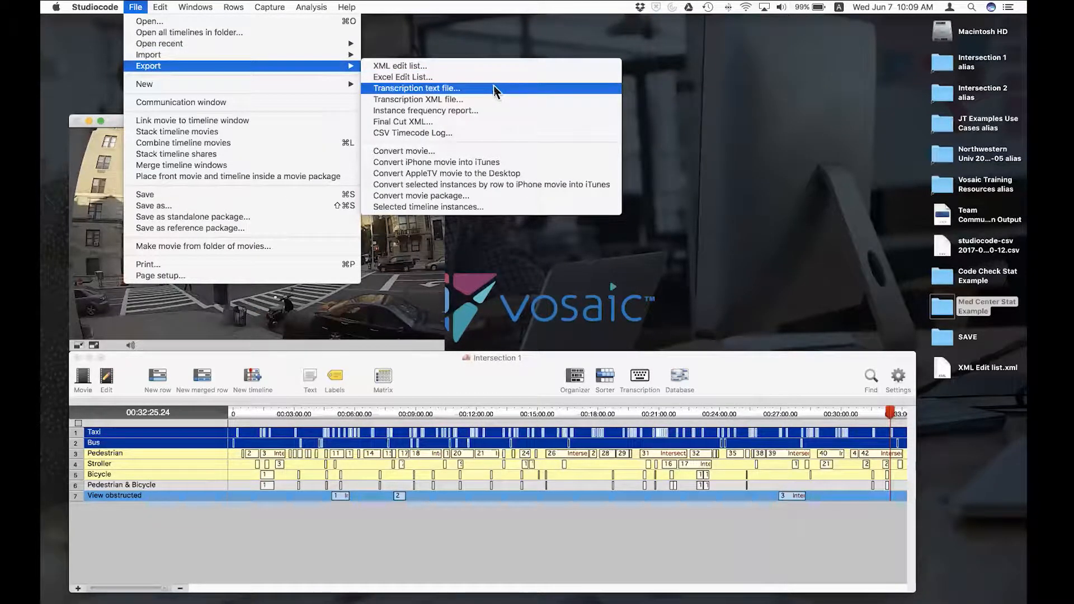
left_click(487, 110)
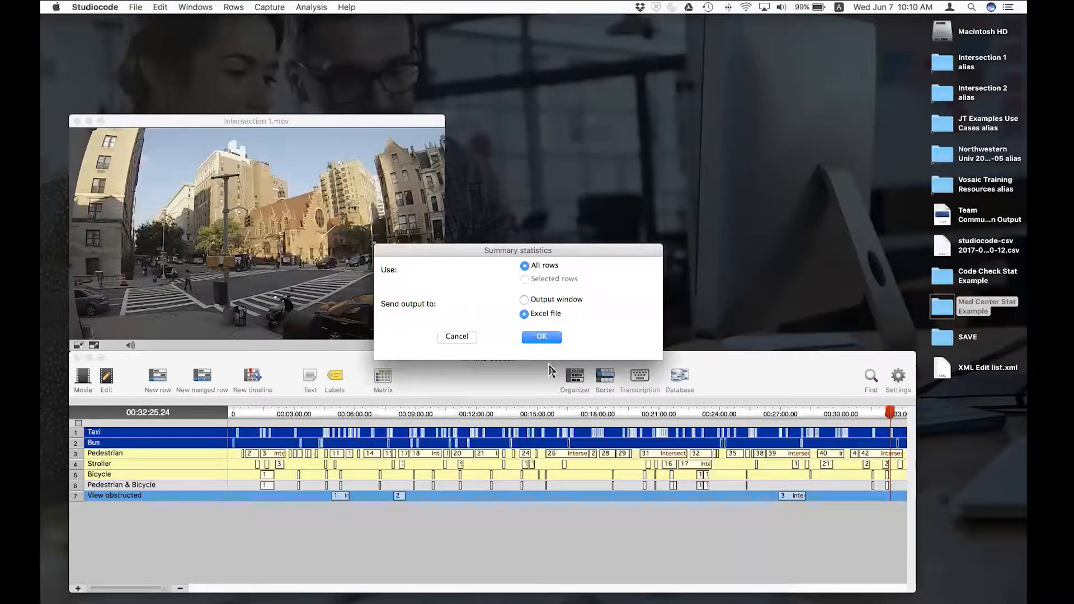
left_click(545, 339)
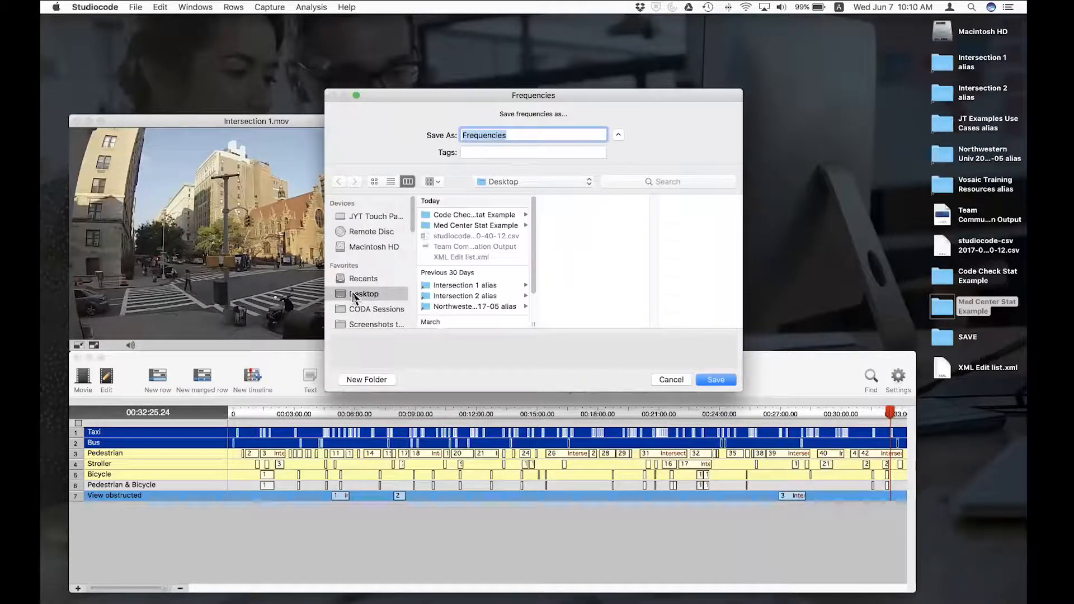
left_click(711, 380)
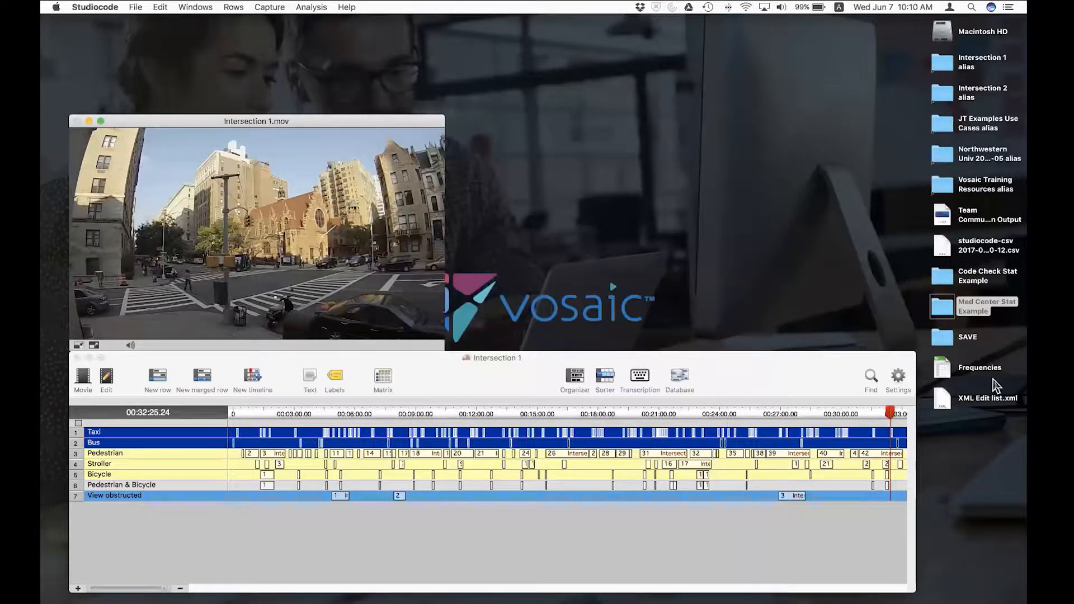
Open the exported Frequencies file in Excel, review its row statistics and close the workbook
double_click(945, 374)
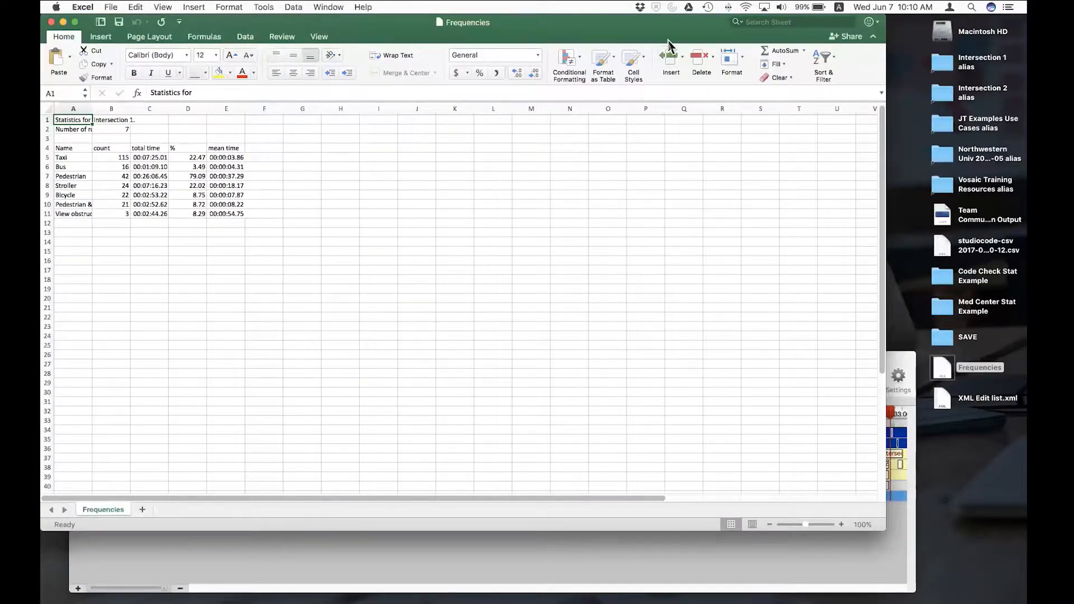
left_click_drag(666, 42, 720, 79)
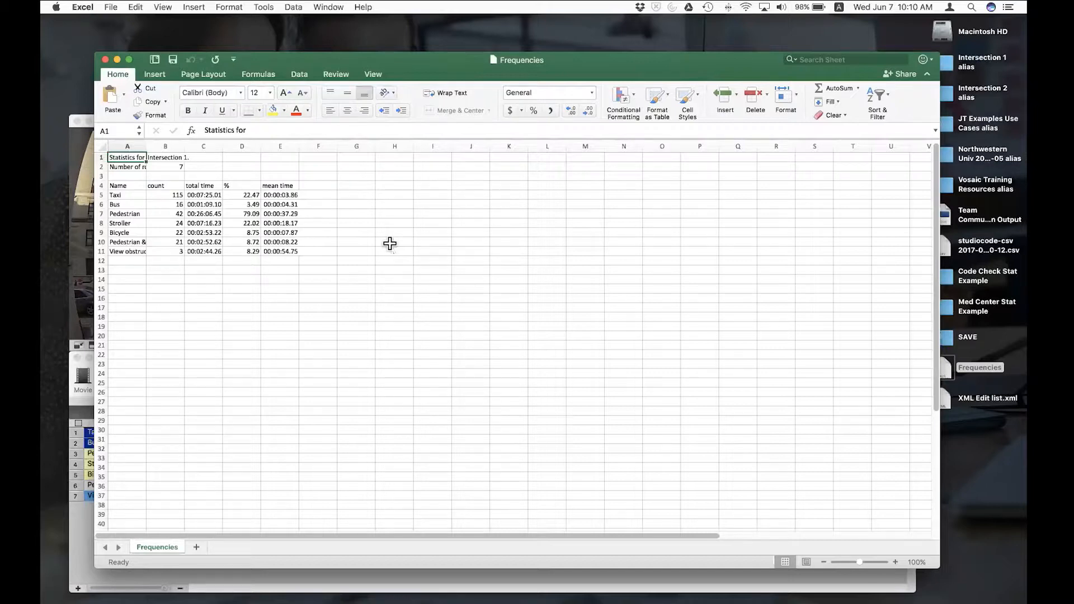
left_click(106, 60)
mouse_move(232, 242)
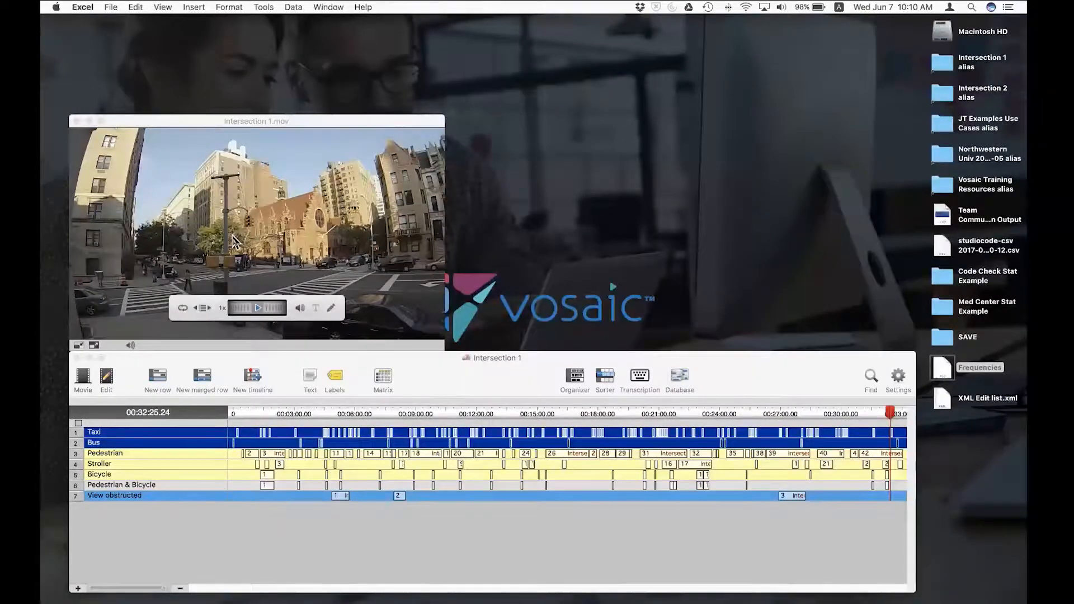
Export an Excel edit list of the Intersection 1 timeline to the Desktop as Edit list
left_click(471, 379)
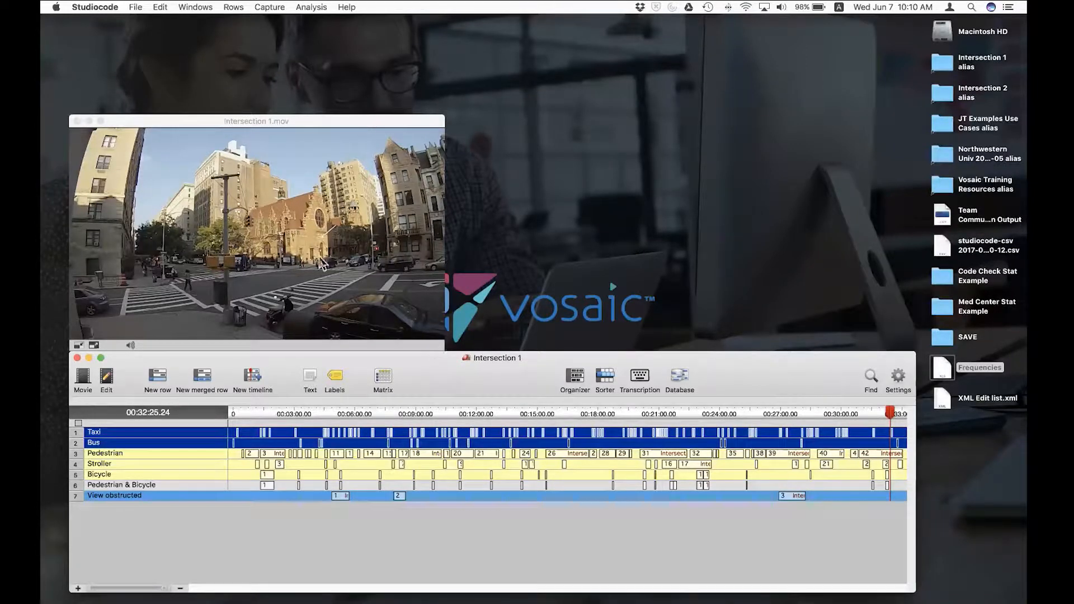
left_click(136, 7)
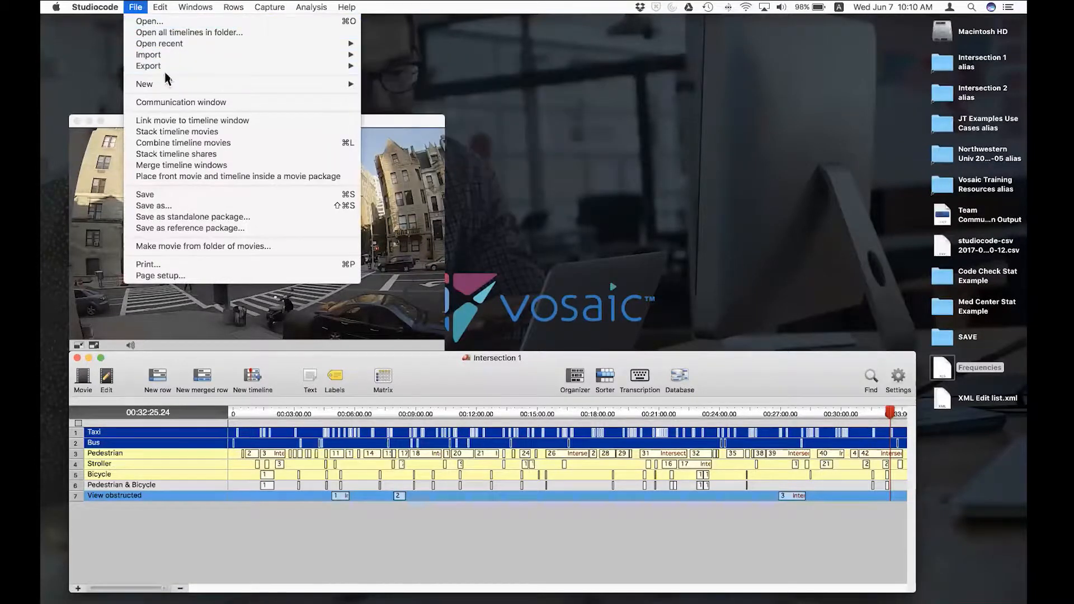
mouse_move(181, 69)
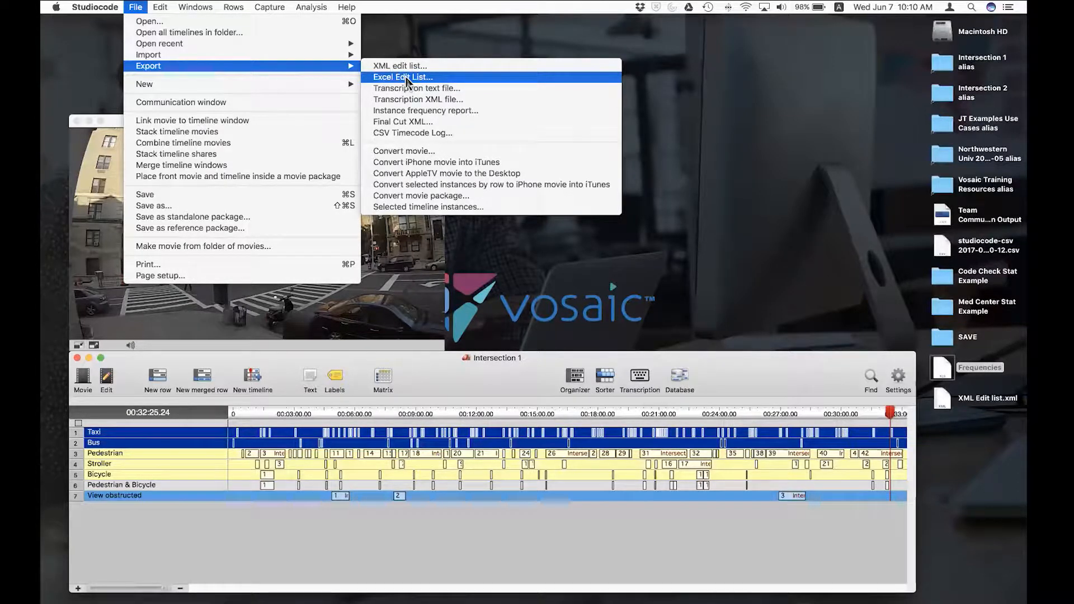
left_click(407, 79)
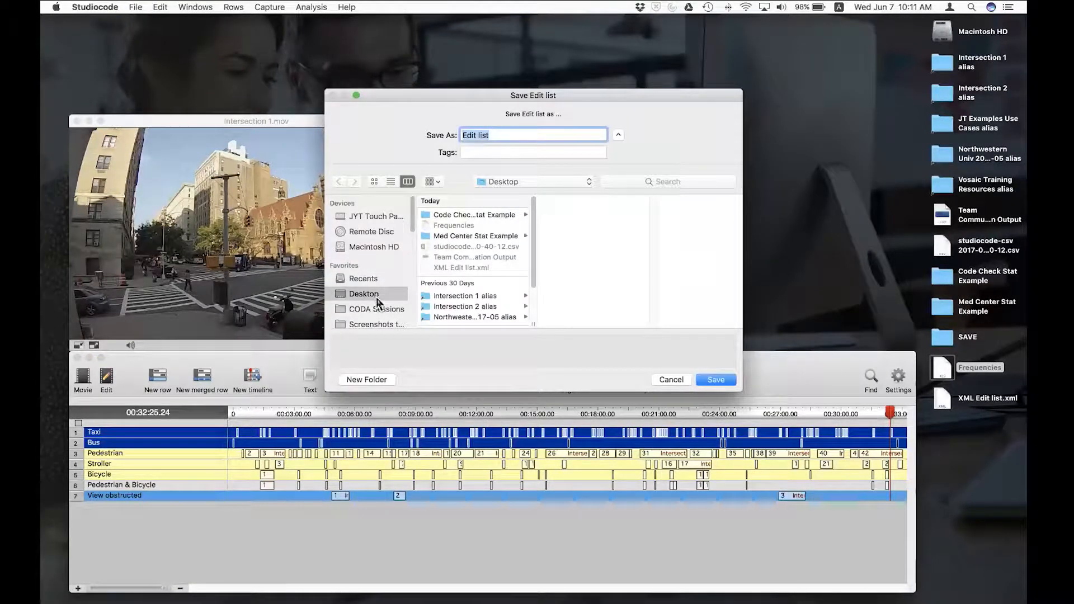
left_click(718, 380)
Open the exported Edit list file in Excel and enlarge the sheet to 150% for reading its rows
double_click(945, 371)
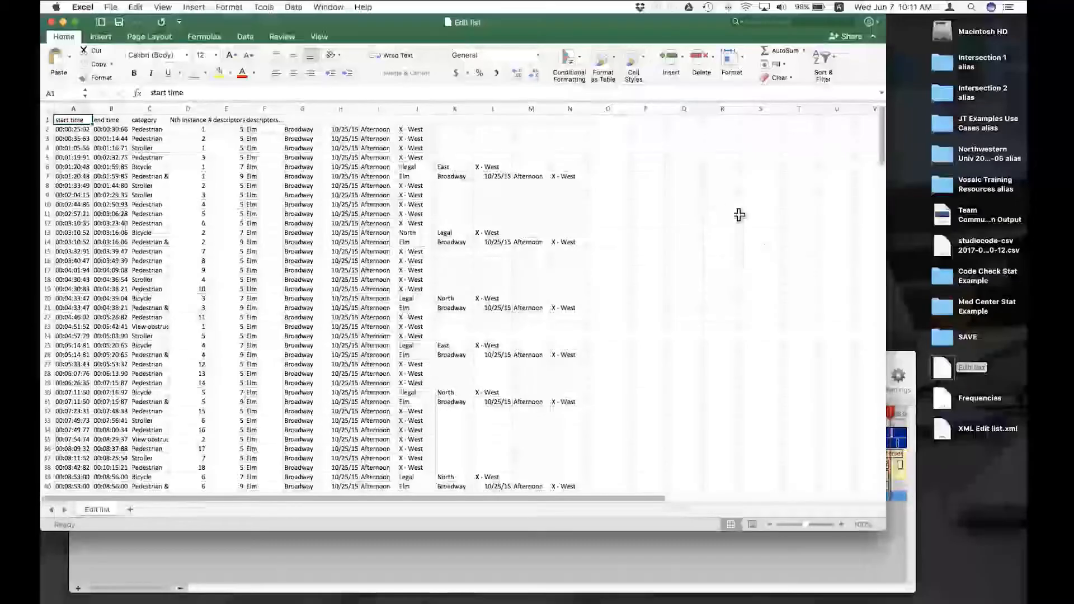
left_click_drag(637, 36, 665, 62)
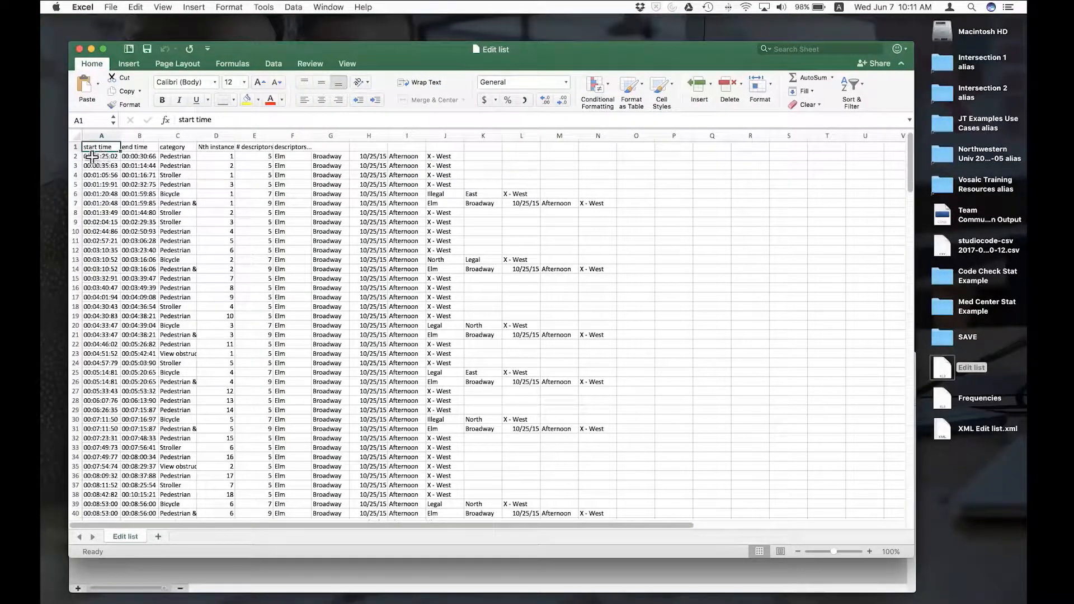
left_click(74, 156)
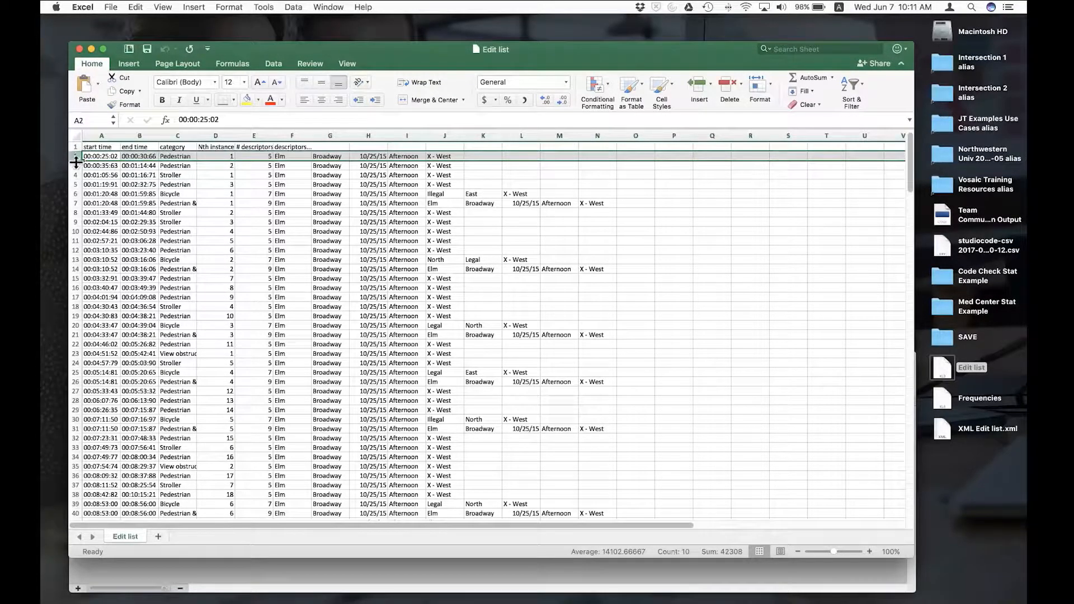
left_click(869, 552)
left_click(869, 553)
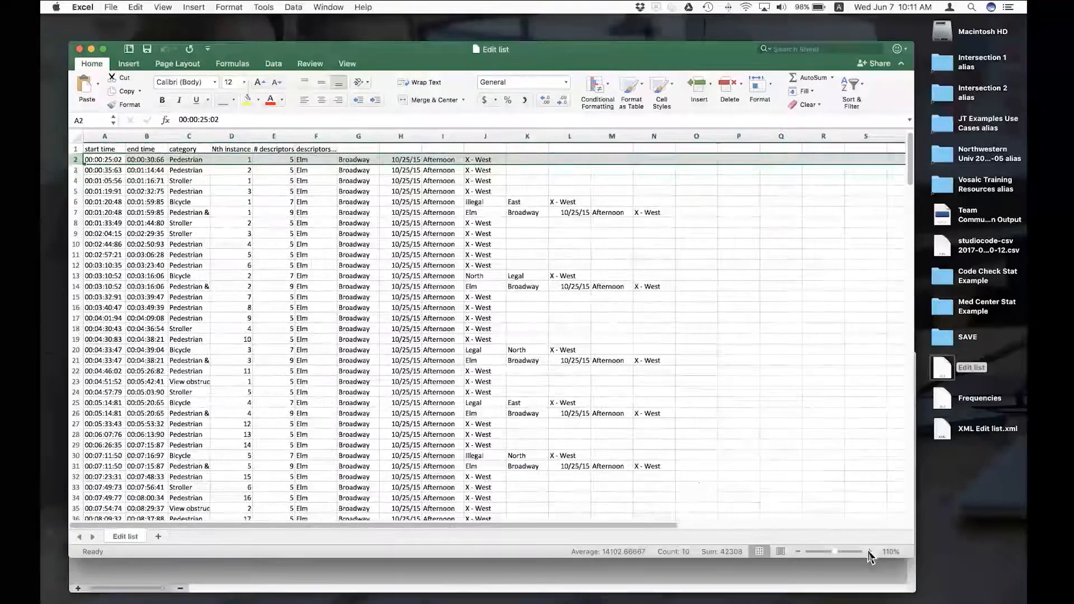
left_click(870, 552)
left_click(869, 553)
left_click(869, 552)
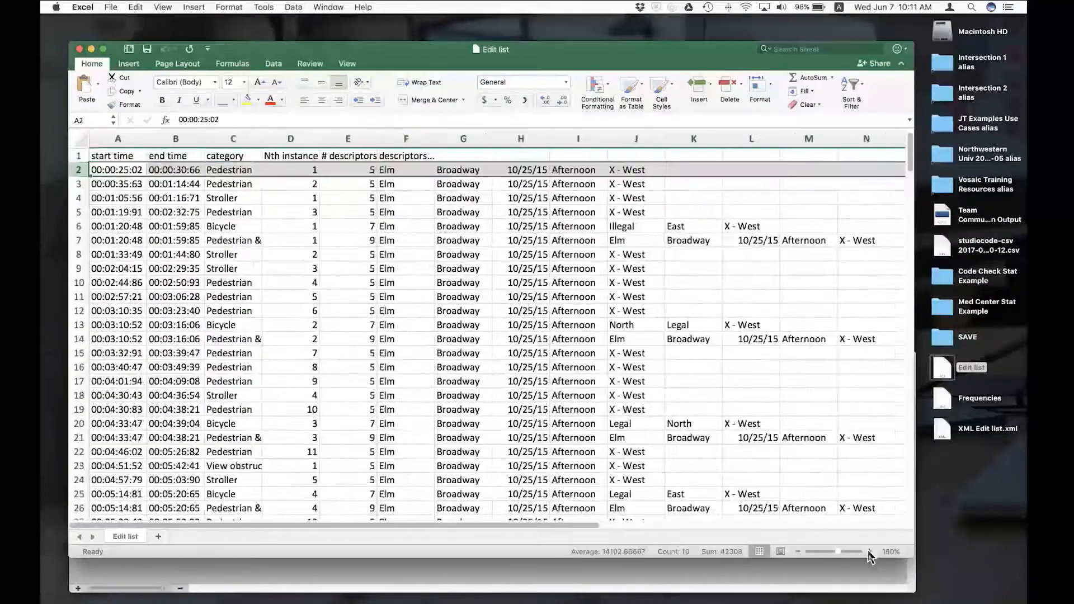
Examine the first instance's start time, end time, category, instance number, descriptor count and individual descriptors in row 2
left_click(131, 172)
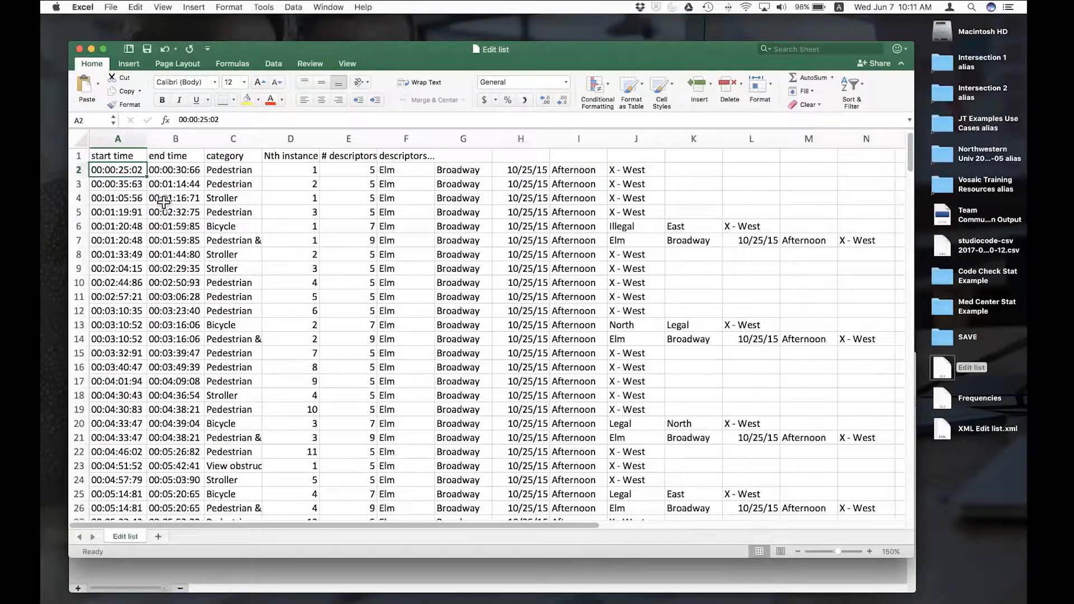
left_click(185, 170)
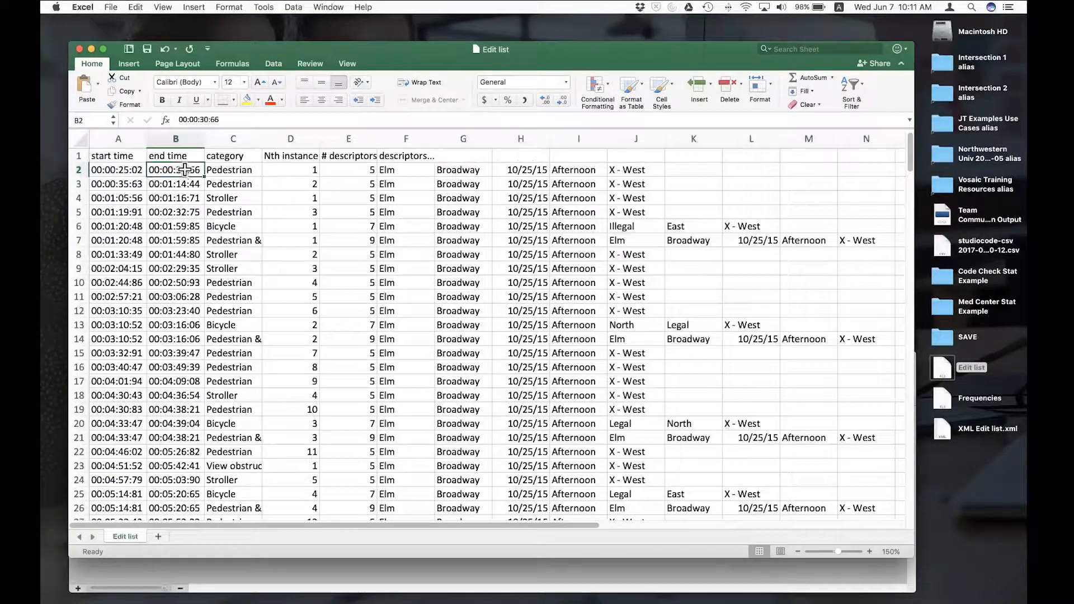
left_click(225, 172)
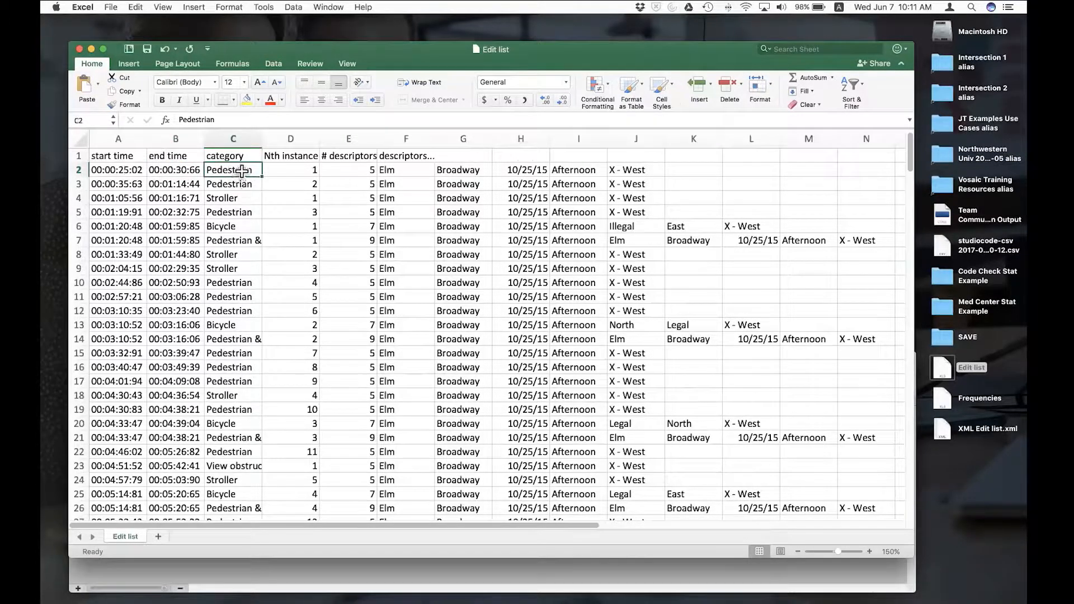
left_click(294, 173)
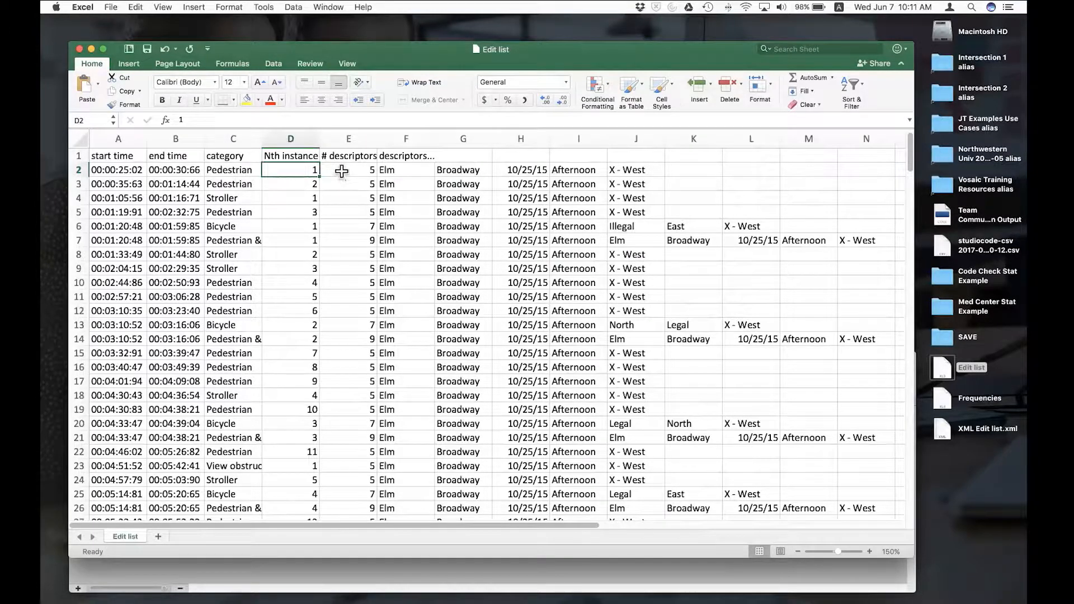
left_click(342, 171)
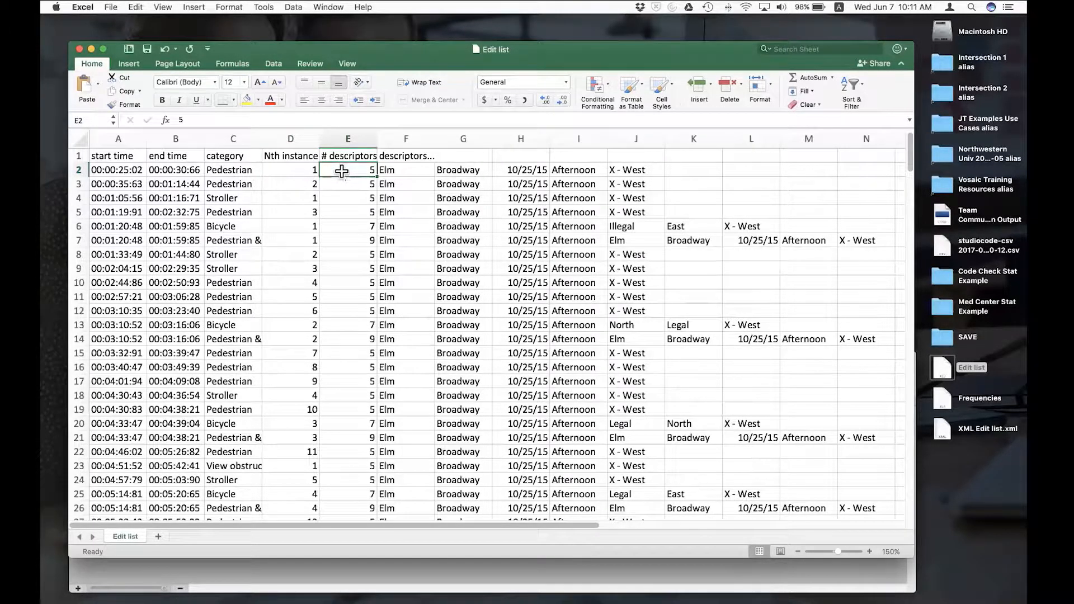
left_click(397, 173)
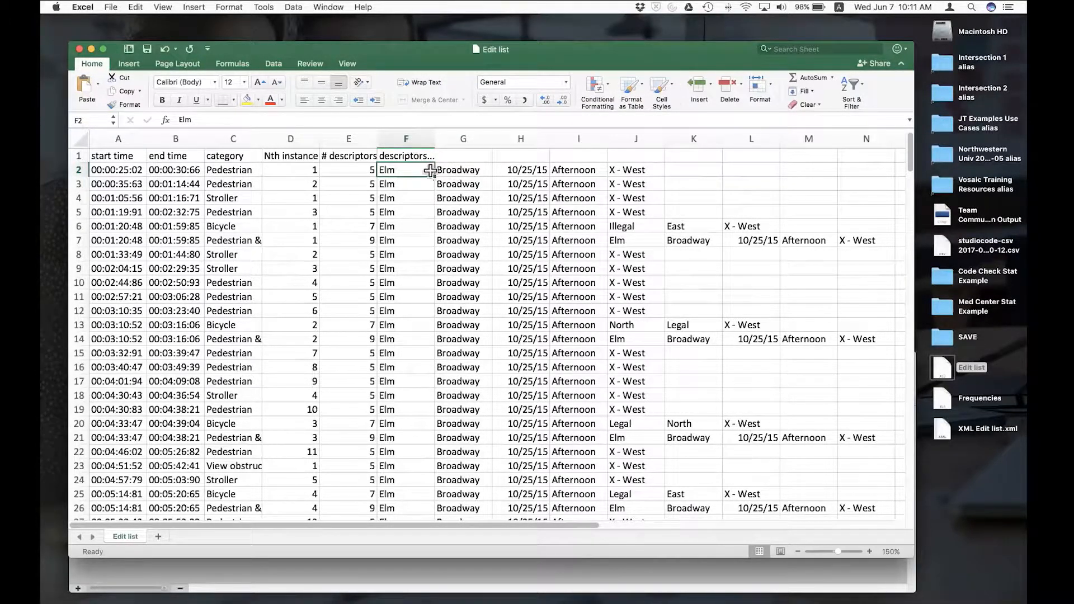
left_click(449, 171)
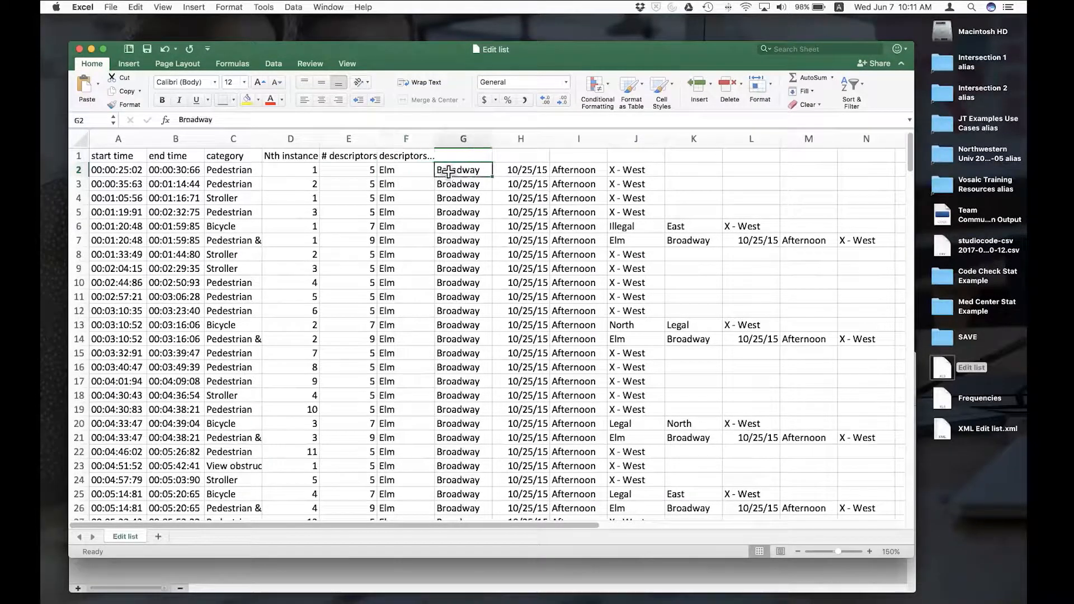
left_click(523, 173)
left_click(563, 174)
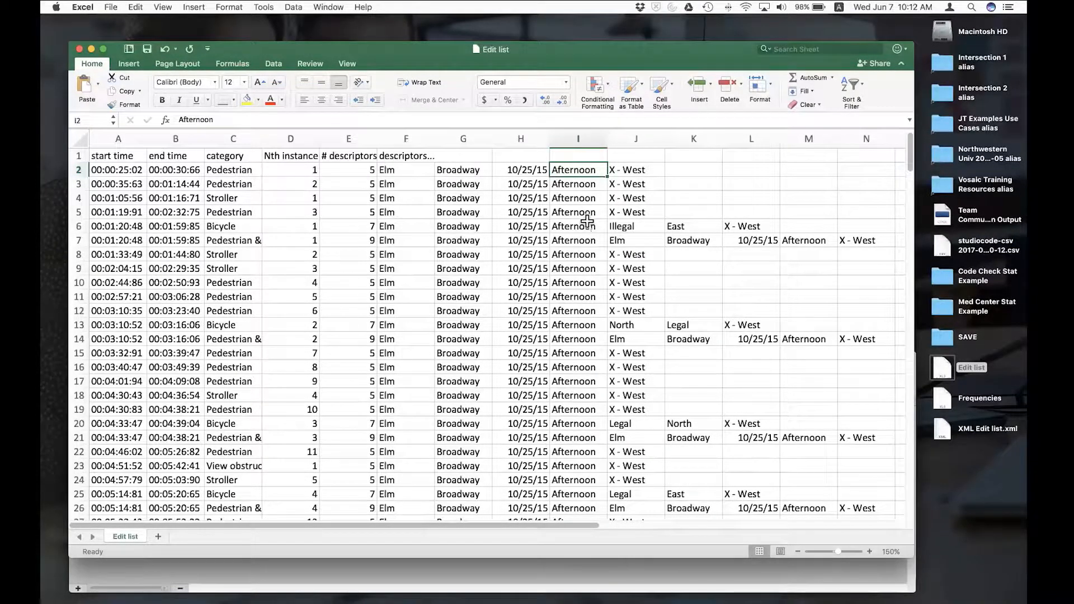
Compare how the descriptors line up across columns J to L in rows 6 and 7, and close the workbook
left_click(633, 228)
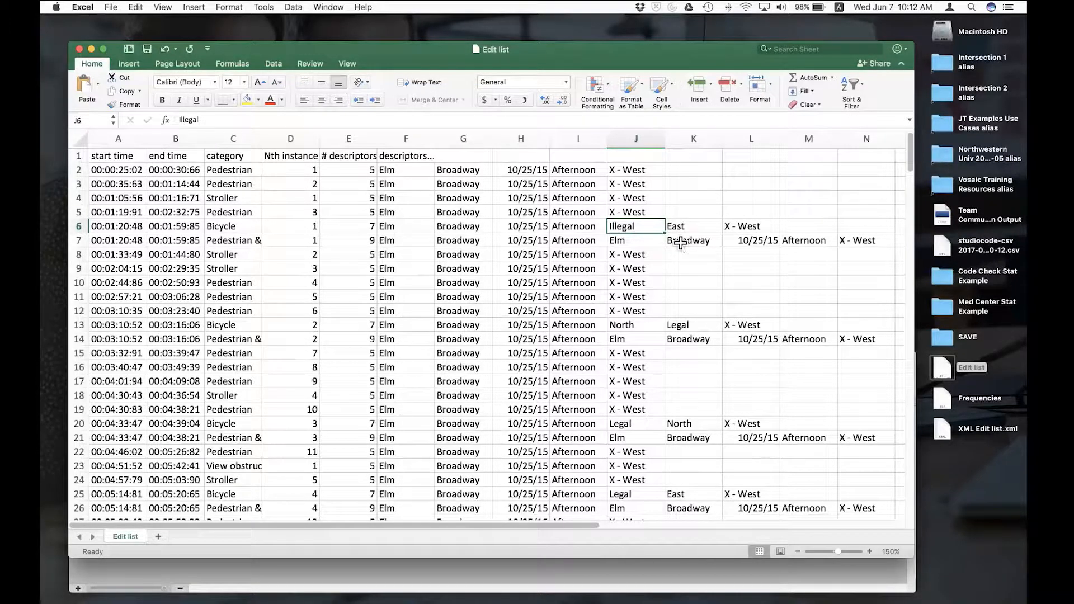
left_click(752, 241)
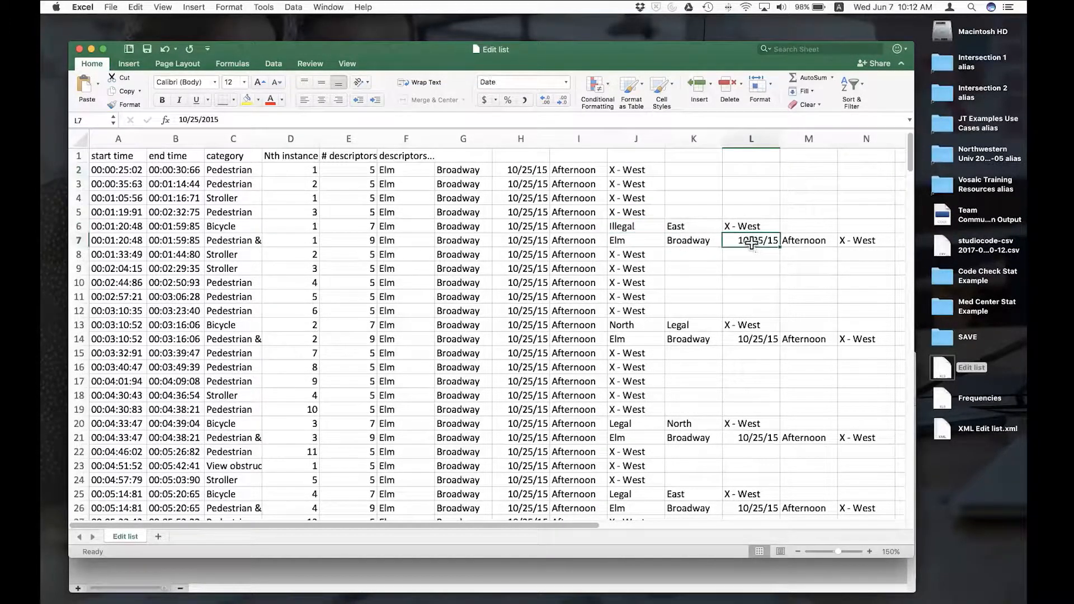
left_click(751, 226)
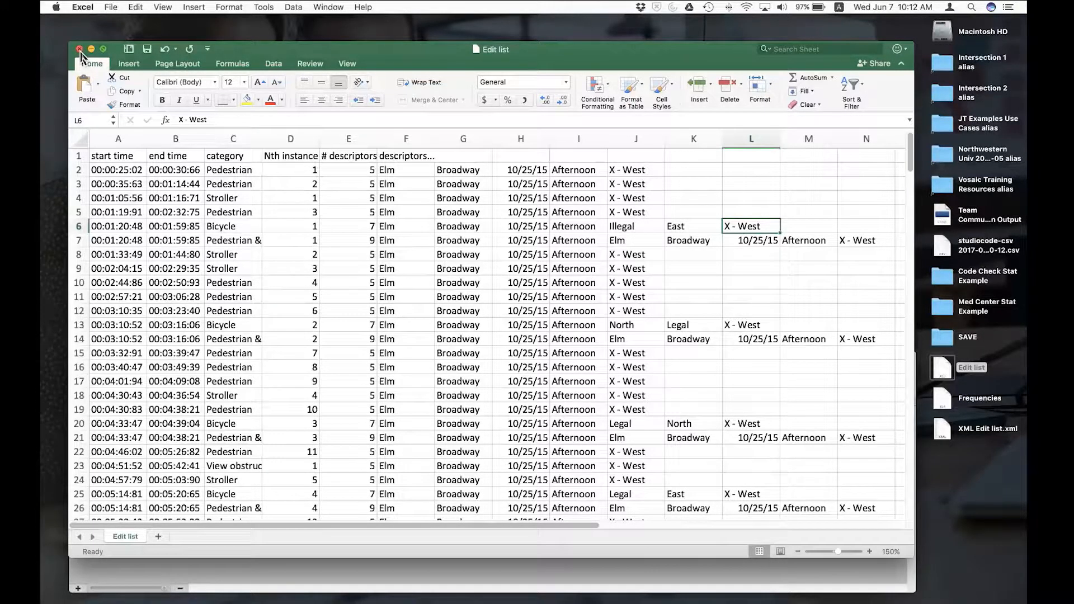
left_click(79, 49)
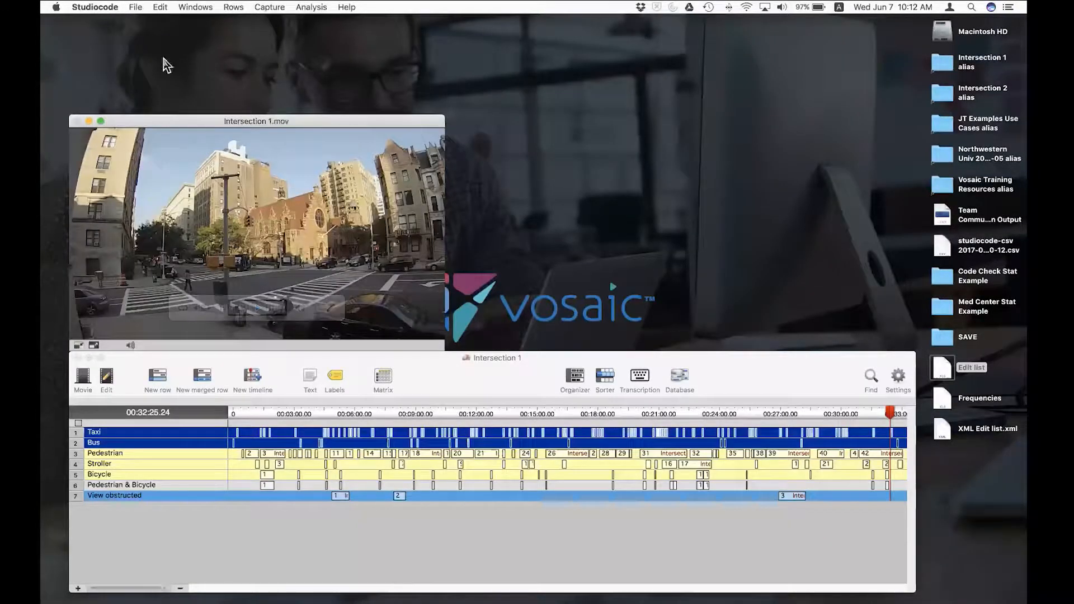
Export an XML edit list of the Intersection 1 timeline to the Desktop as XML Edit list, replacing the existing file
left_click(140, 8)
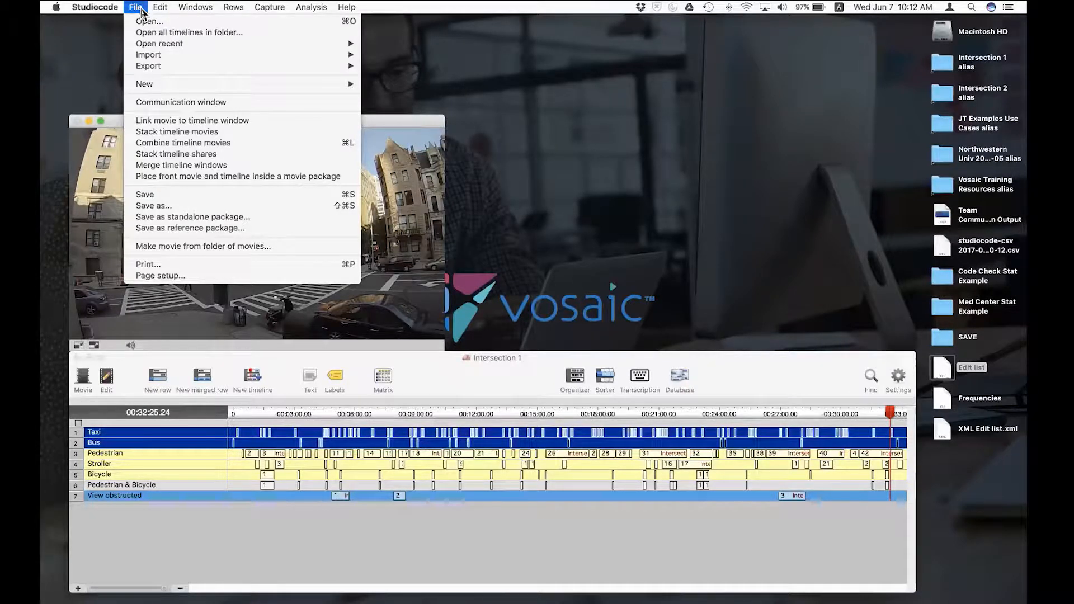
mouse_move(154, 67)
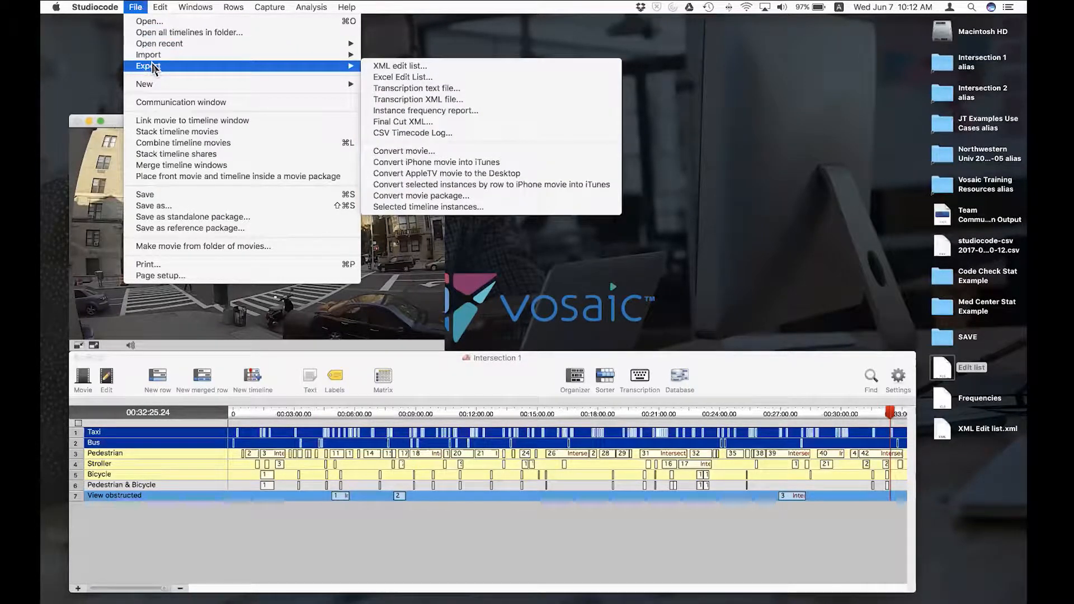
left_click(401, 68)
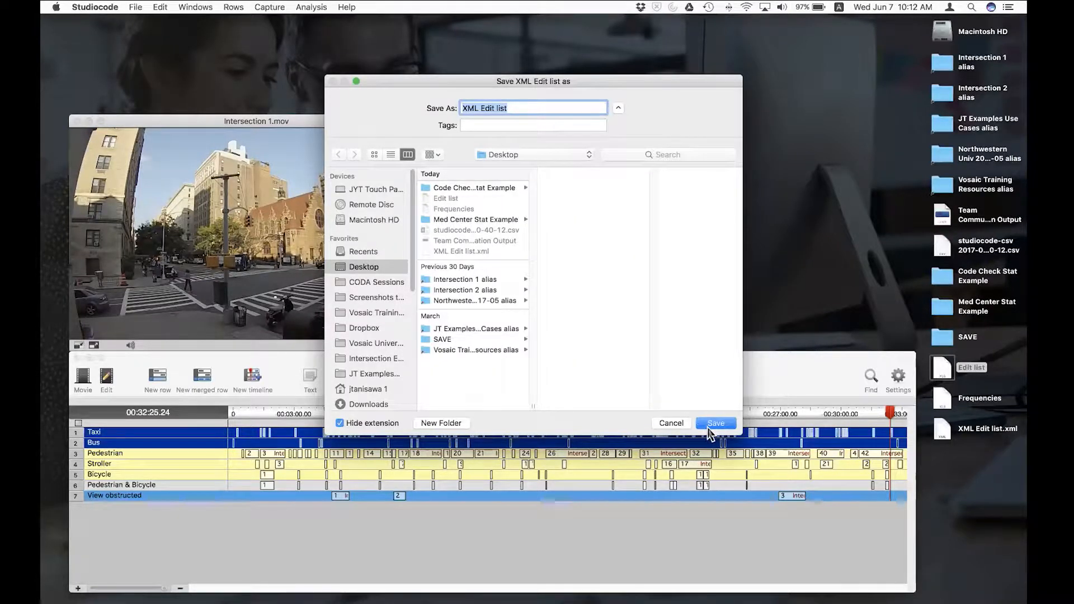
left_click(709, 429)
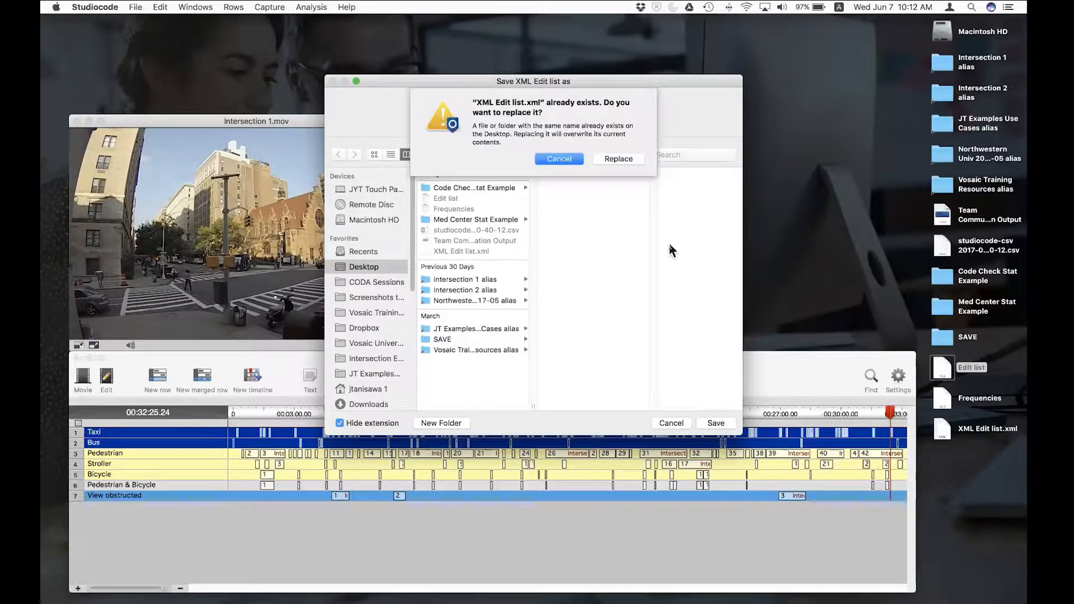
left_click(619, 159)
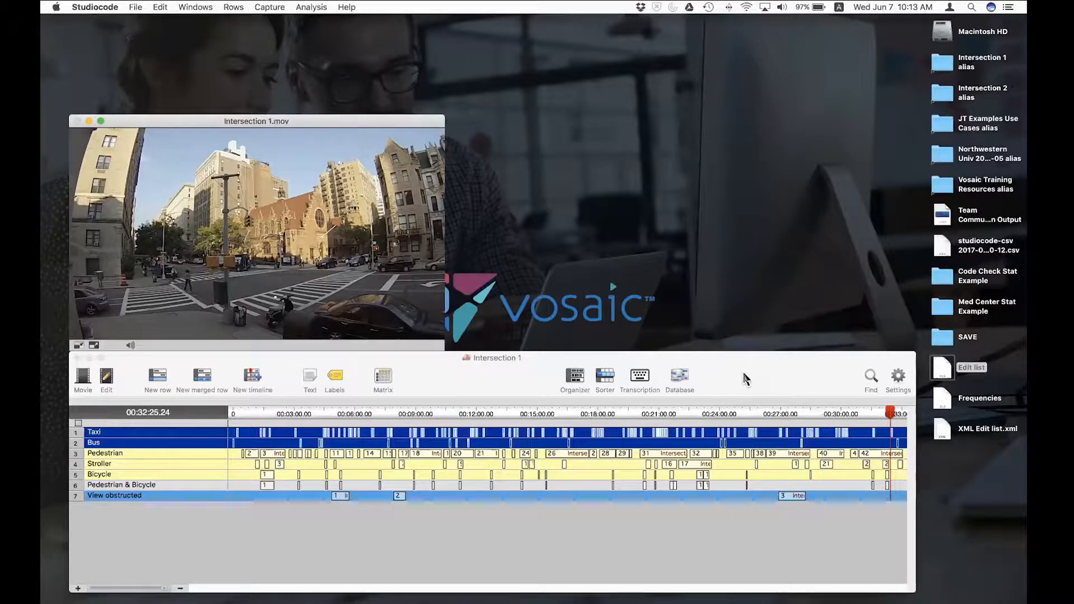
Switch to Chrome and select XML Edit list.xml from the Desktop as the file for the Studiocode XML converter
key("super+Tab")
left_click(692, 349)
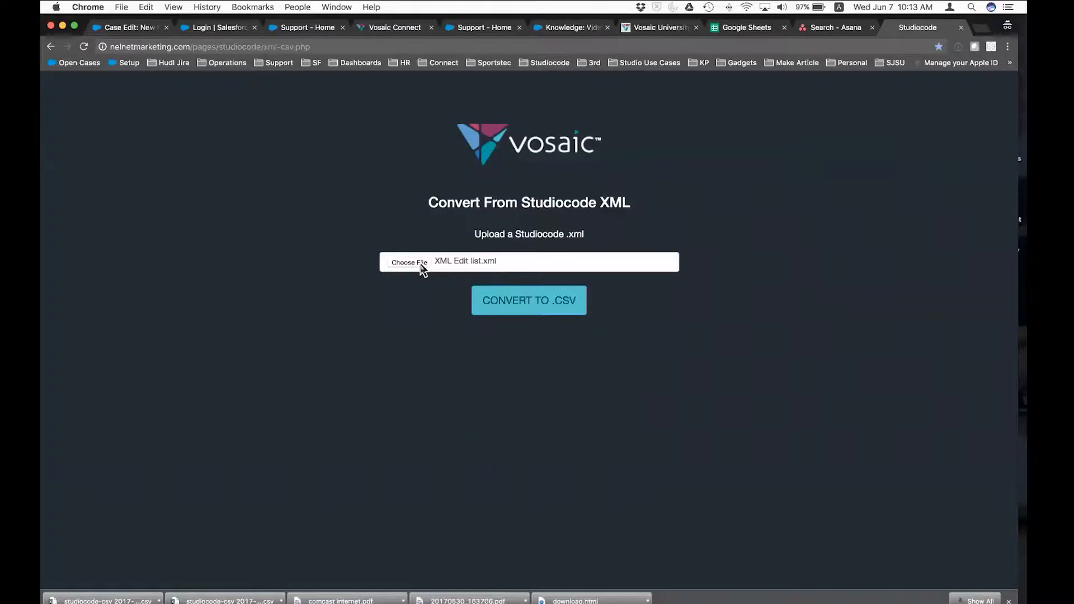
left_click(420, 268)
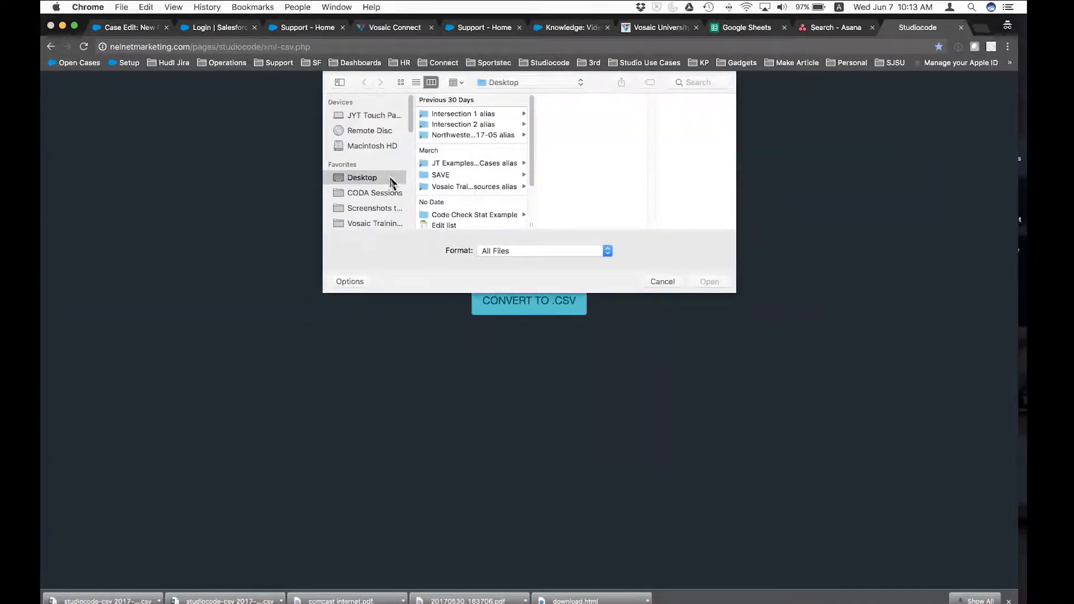
scroll(461, 211, "down", 2)
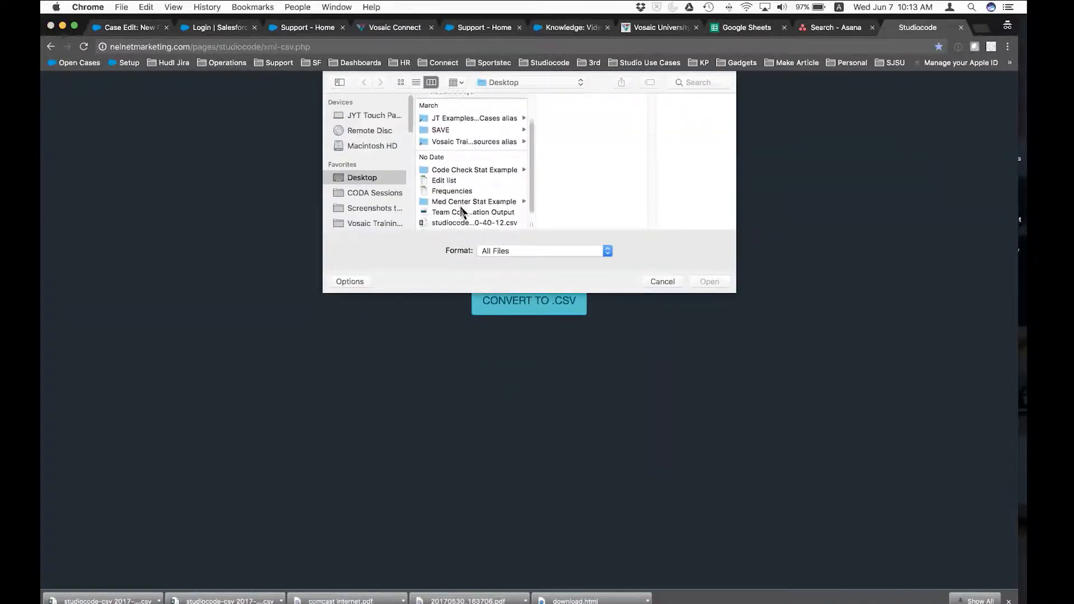
scroll(461, 213, "down", 2)
left_click(462, 224)
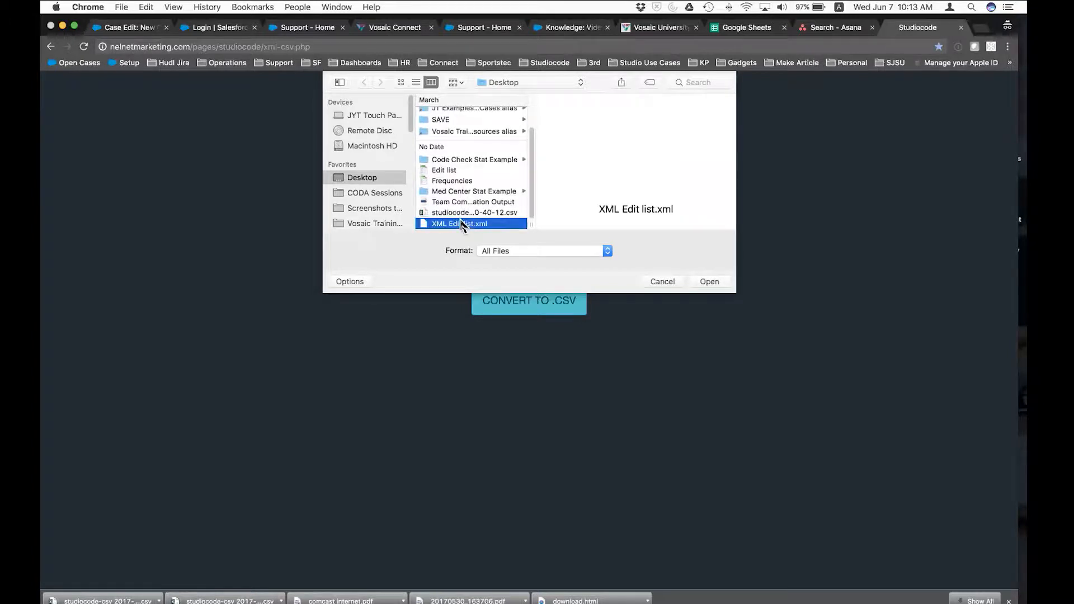
left_click(708, 283)
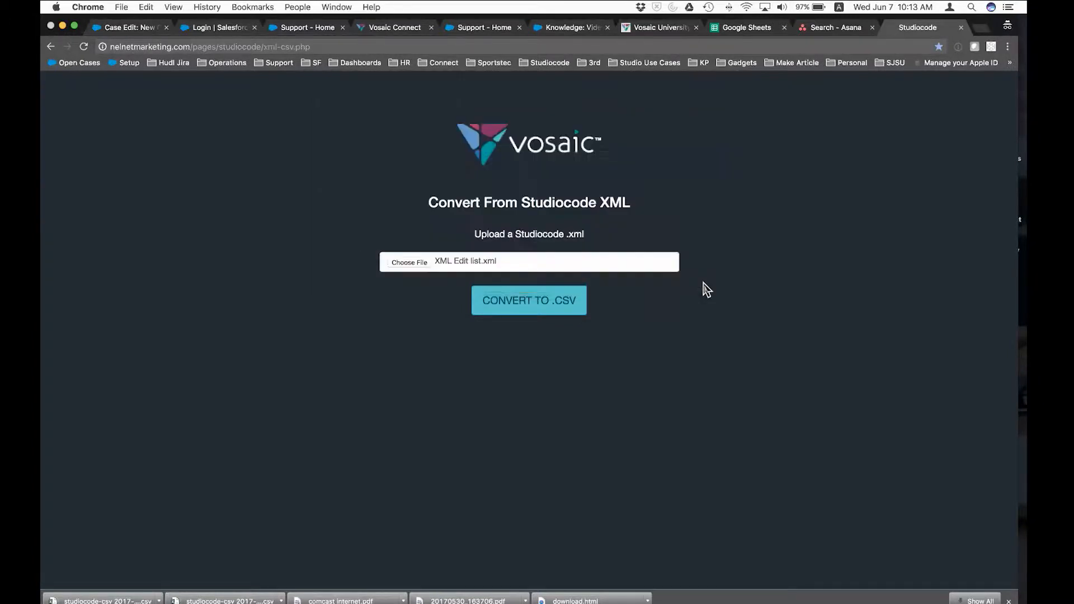
Convert the chosen XML file to a CSV saved on the Desktop, and open the result in Excel
left_click(562, 312)
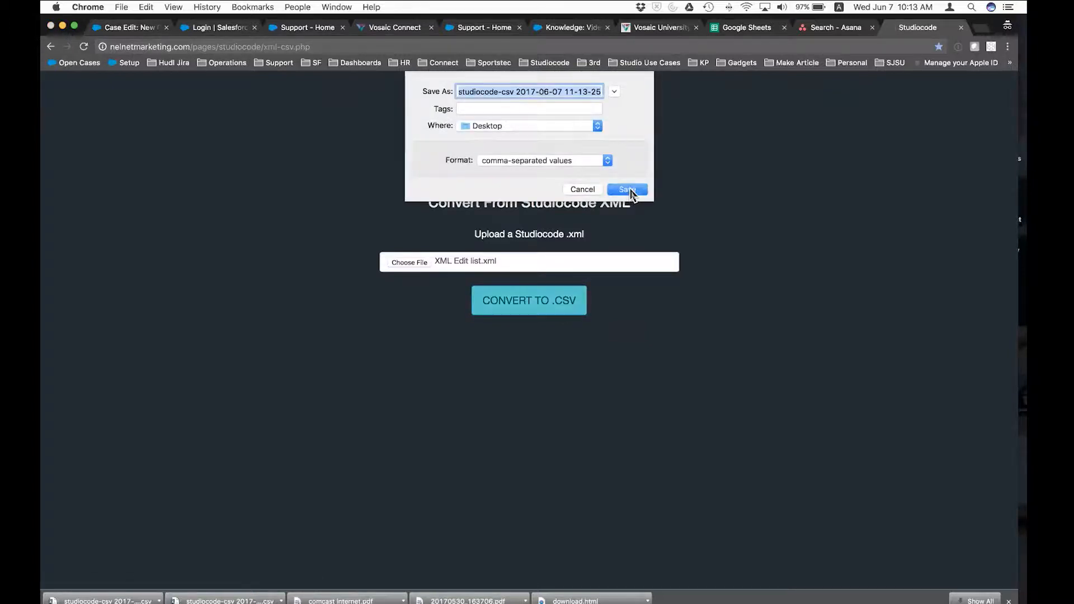
left_click(630, 190)
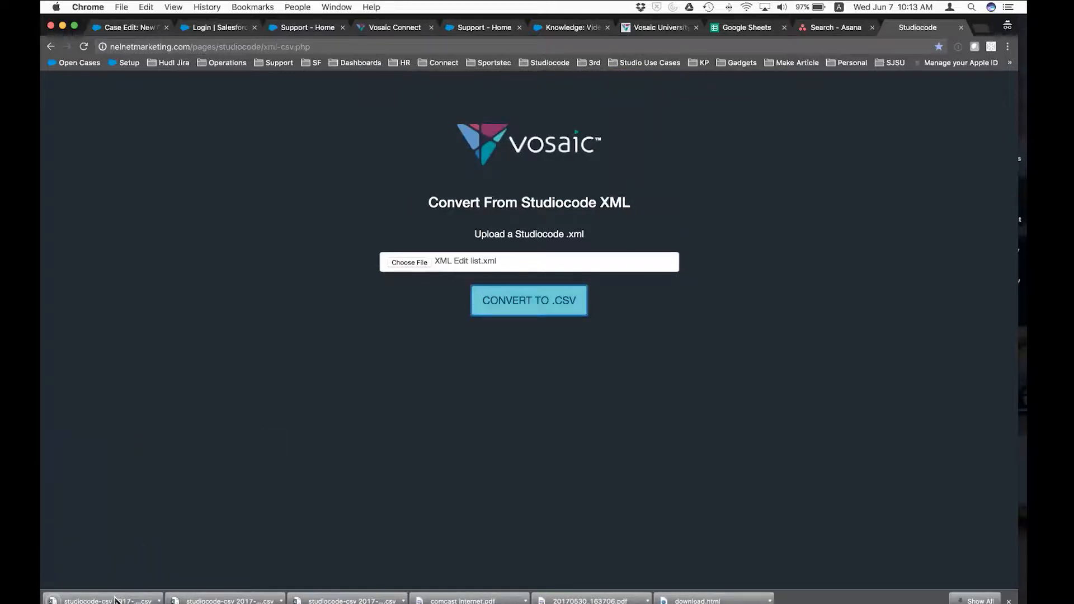
left_click(116, 600)
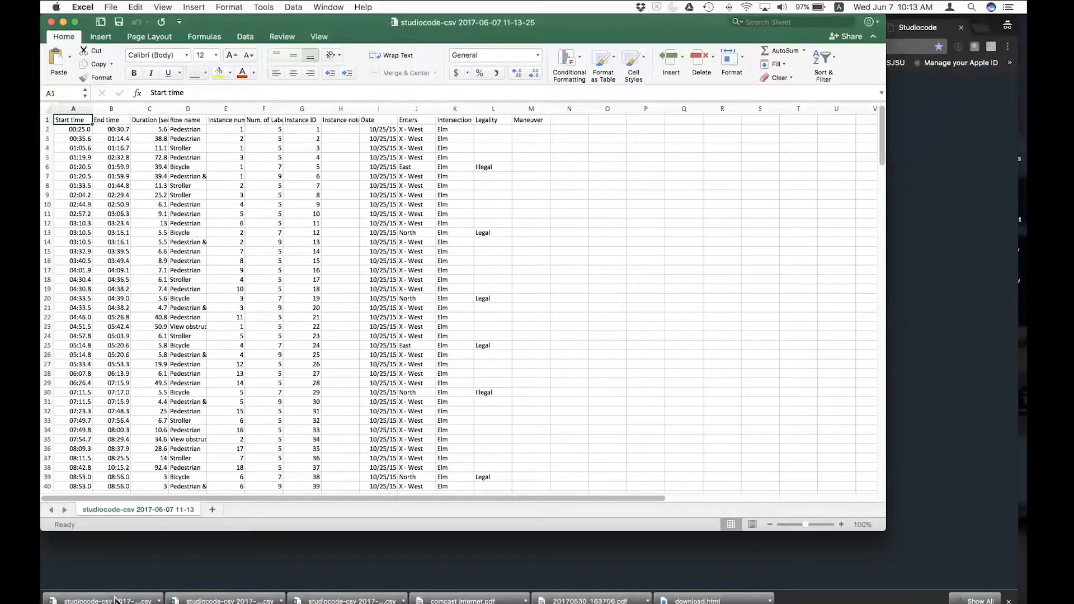
left_click_drag(623, 36, 666, 50)
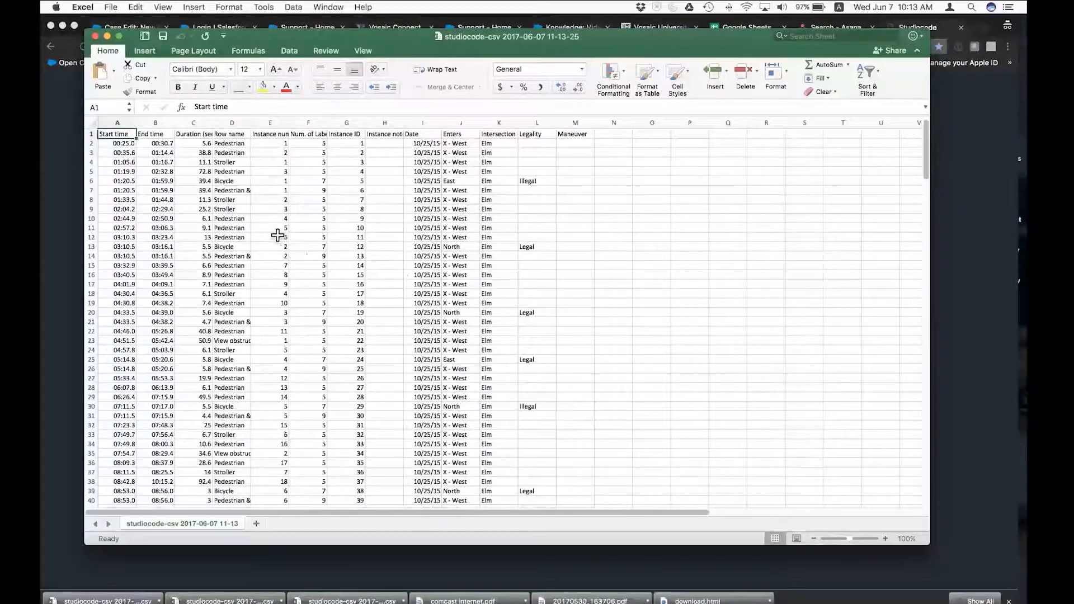
Examine the start time, end time and duration of the first instance in row 2 at 140% zoom
left_click(91, 144)
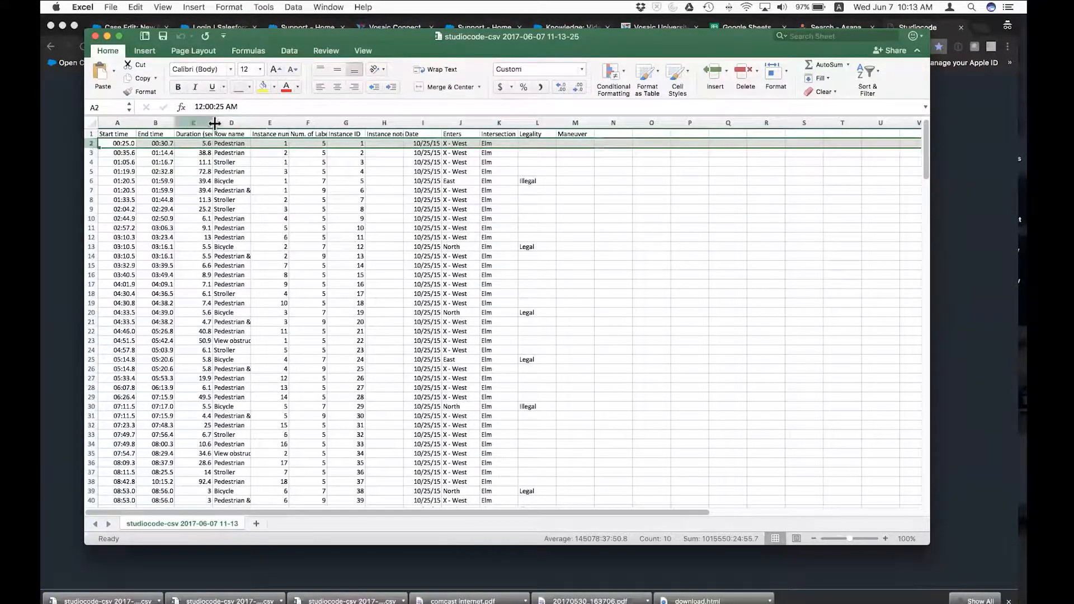
left_click(885, 539)
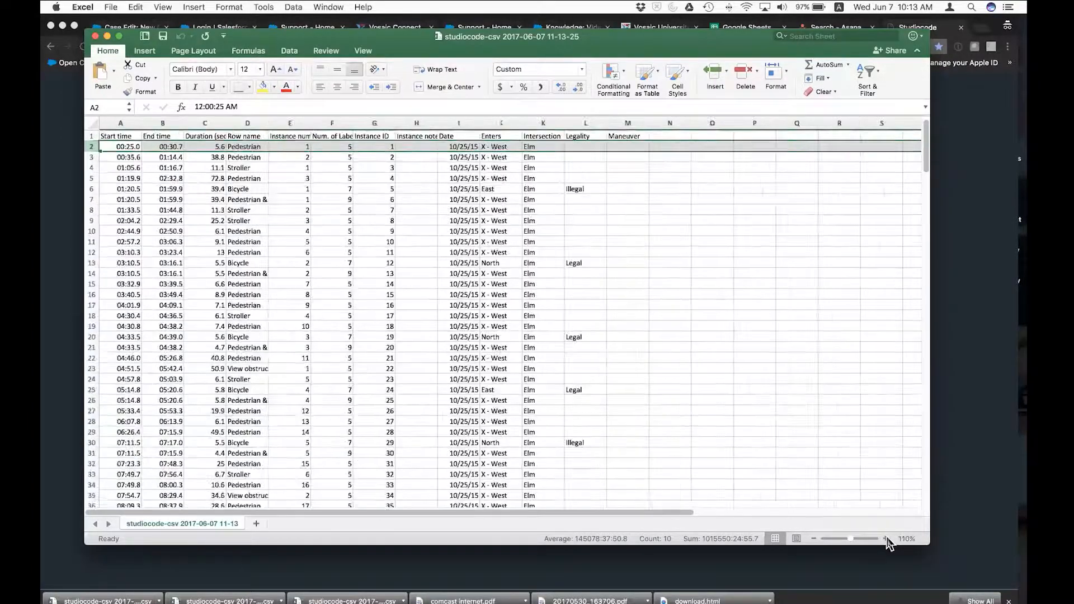
left_click(885, 539)
left_click(886, 539)
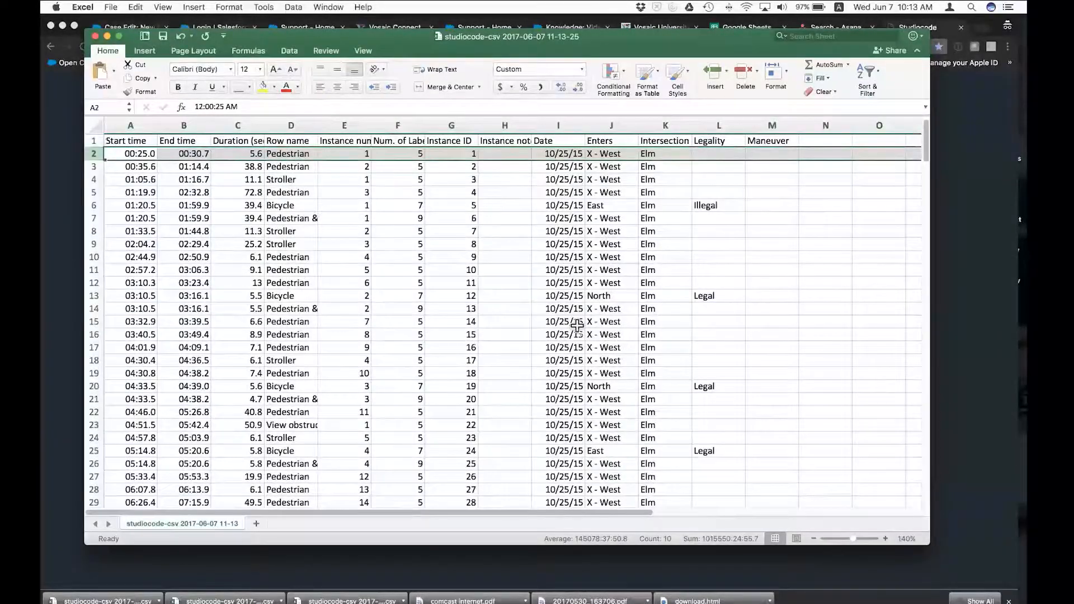
left_click(138, 153)
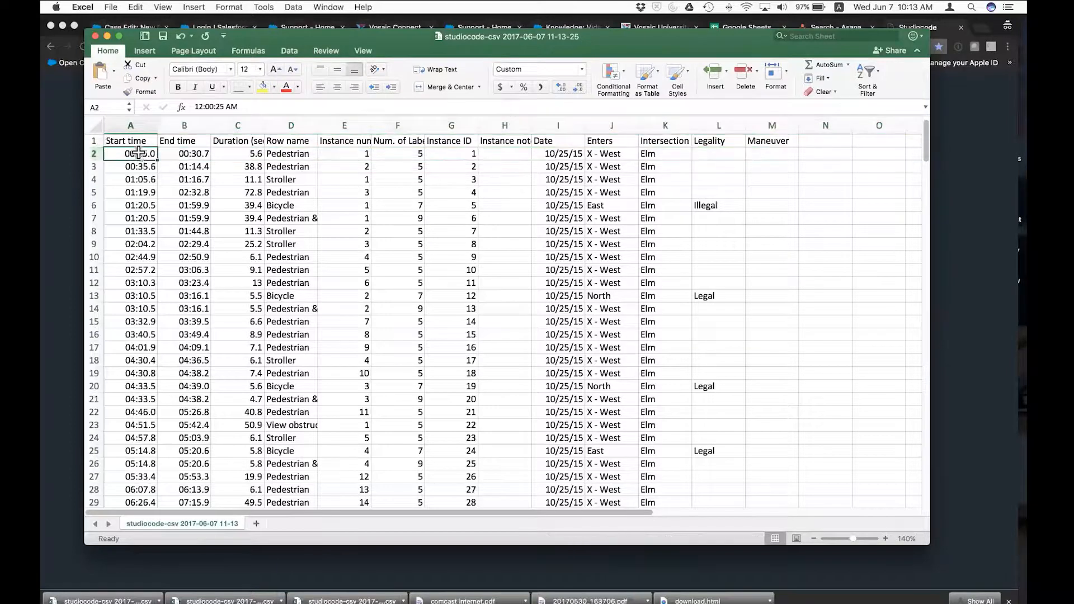
left_click(182, 154)
left_click(238, 155)
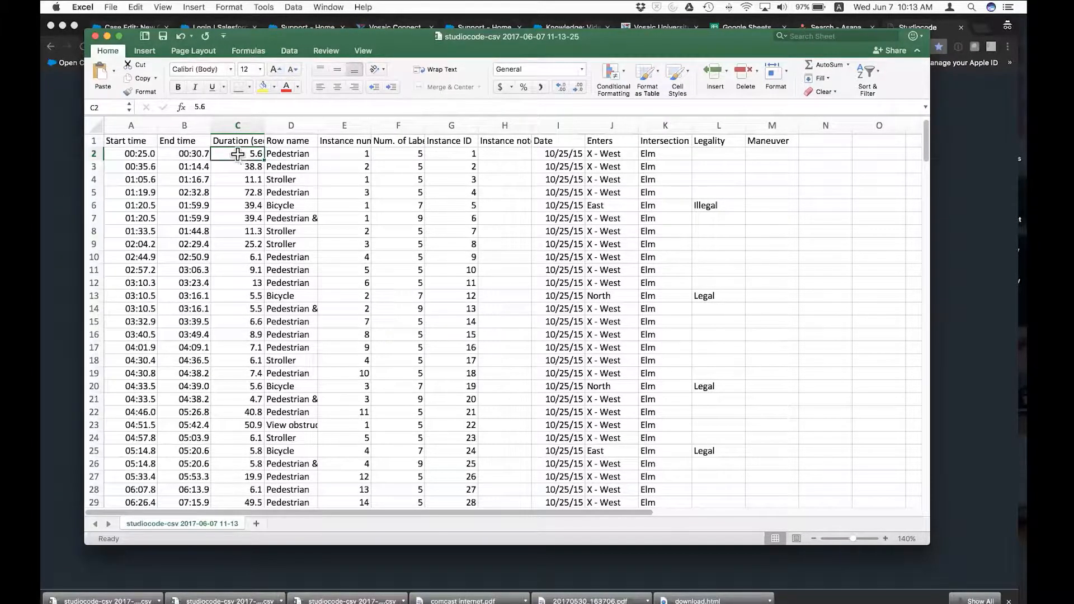
Check the row name, instance number, number of labels and instance ID of the first instance in row 2
left_click(293, 156)
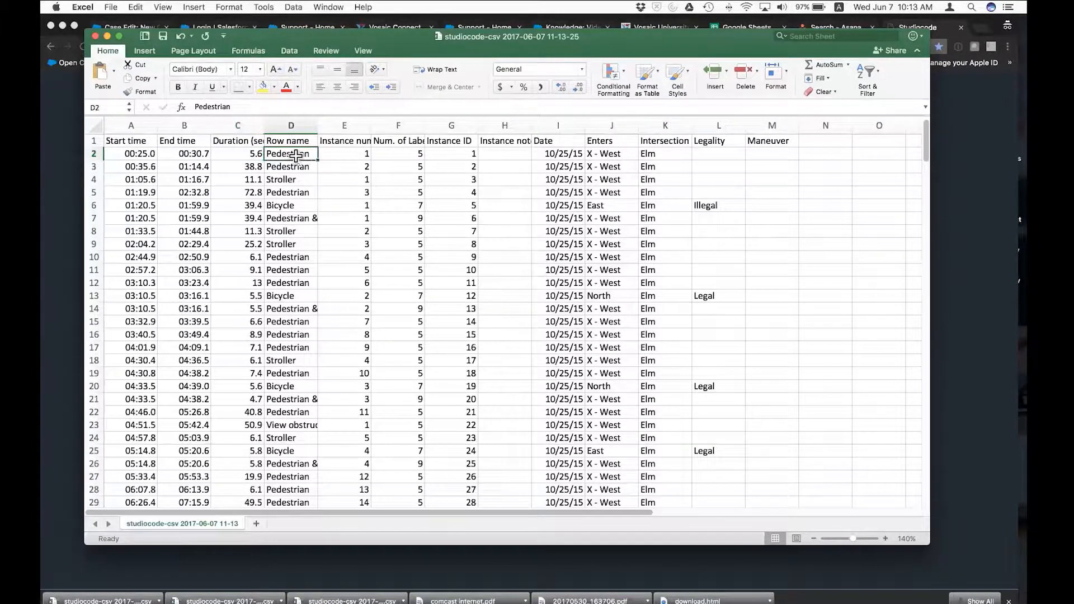
left_click(355, 157)
left_click(387, 155)
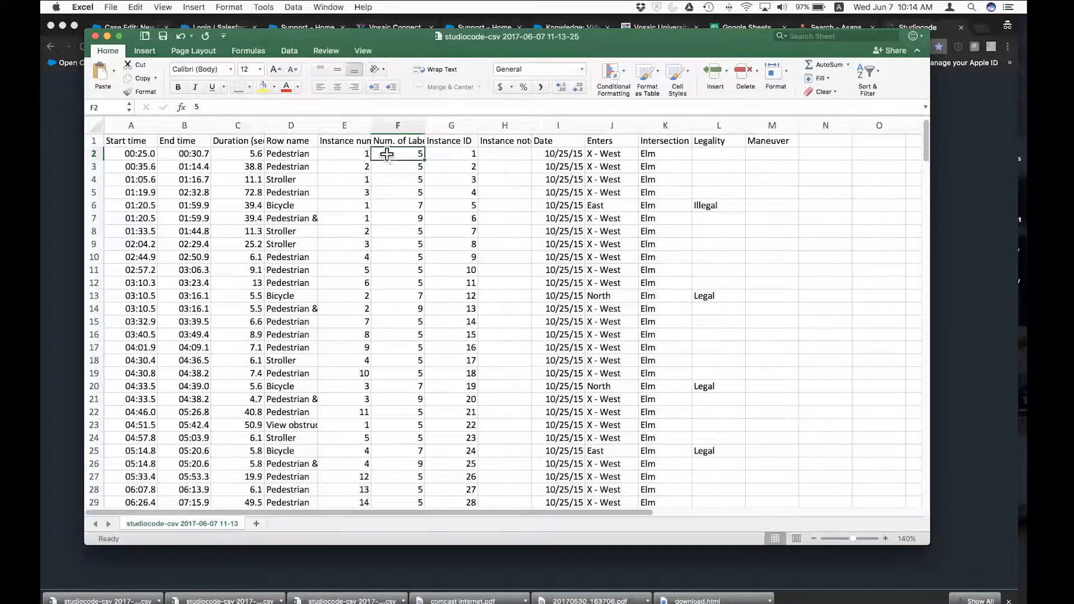
left_click(446, 155)
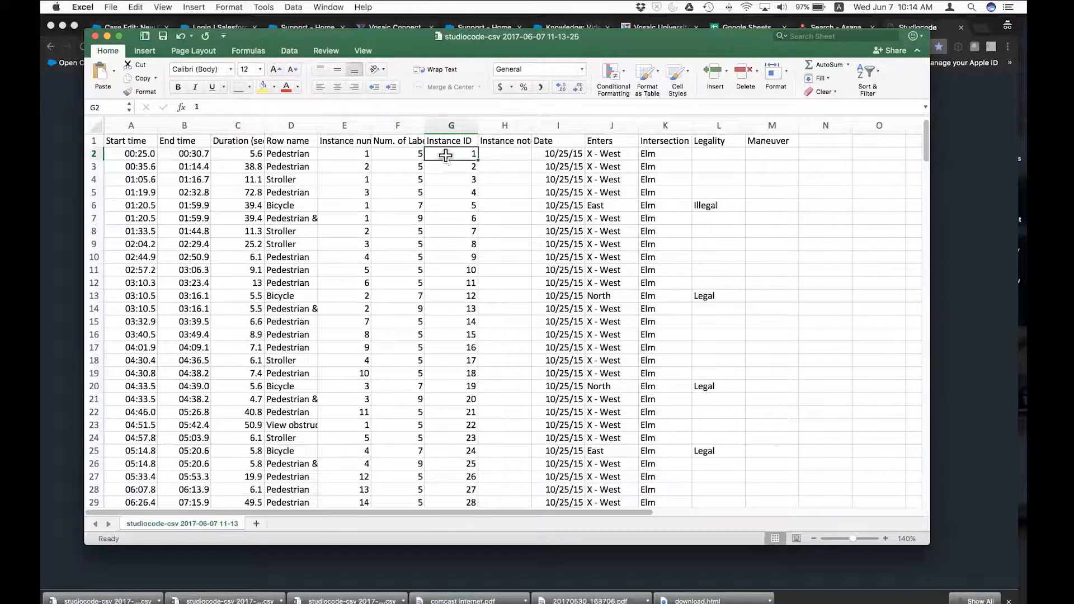
scroll(447, 248, "down", 2)
scroll(447, 249, "up", 2)
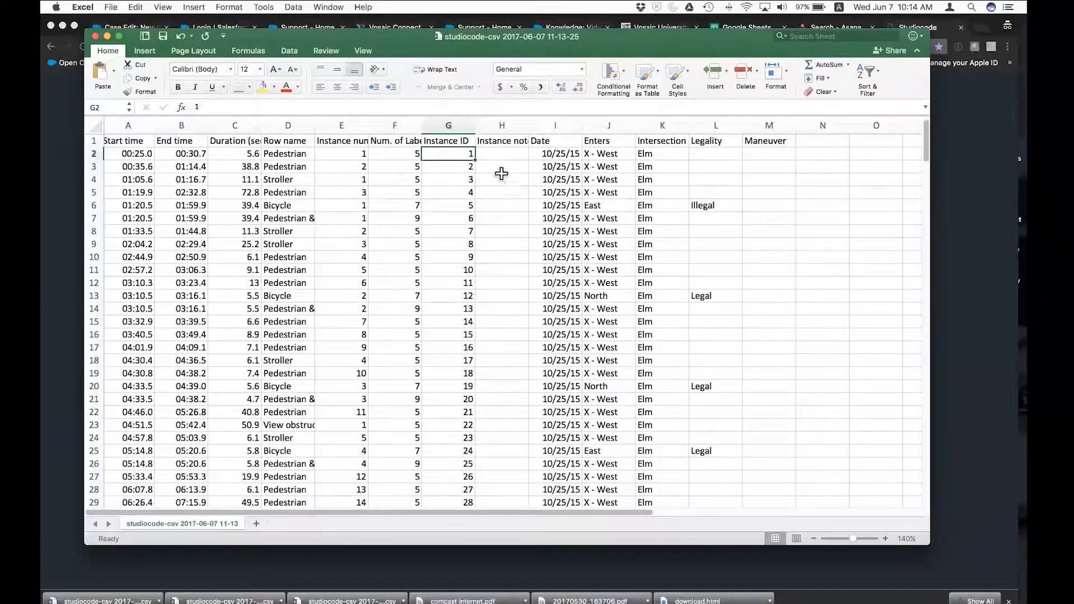
Check the instance notes cell in row 2, and the Date column's value and header
left_click(505, 157)
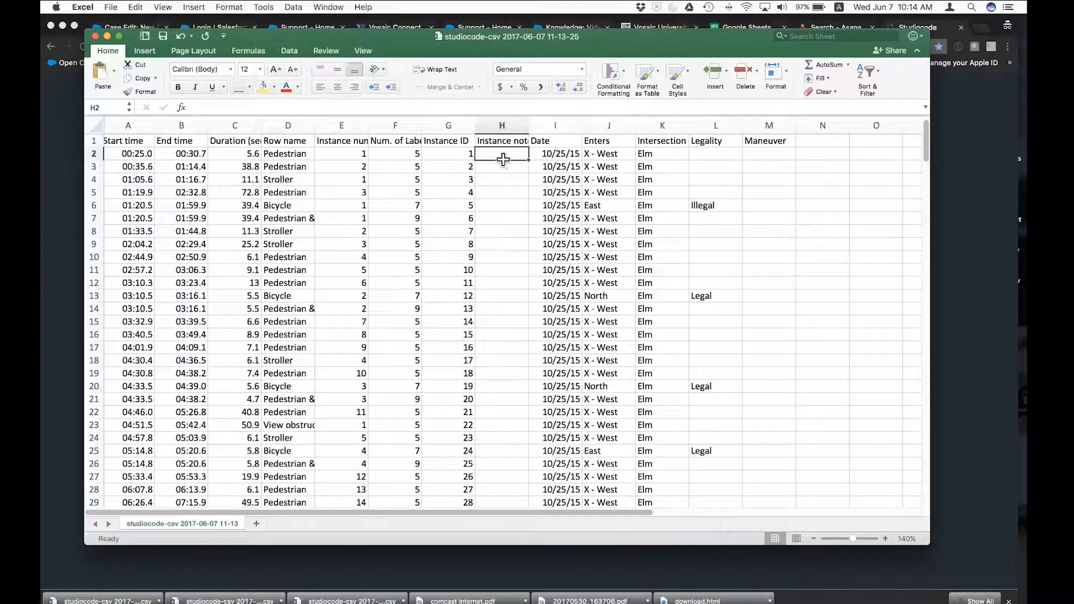
left_click(554, 153)
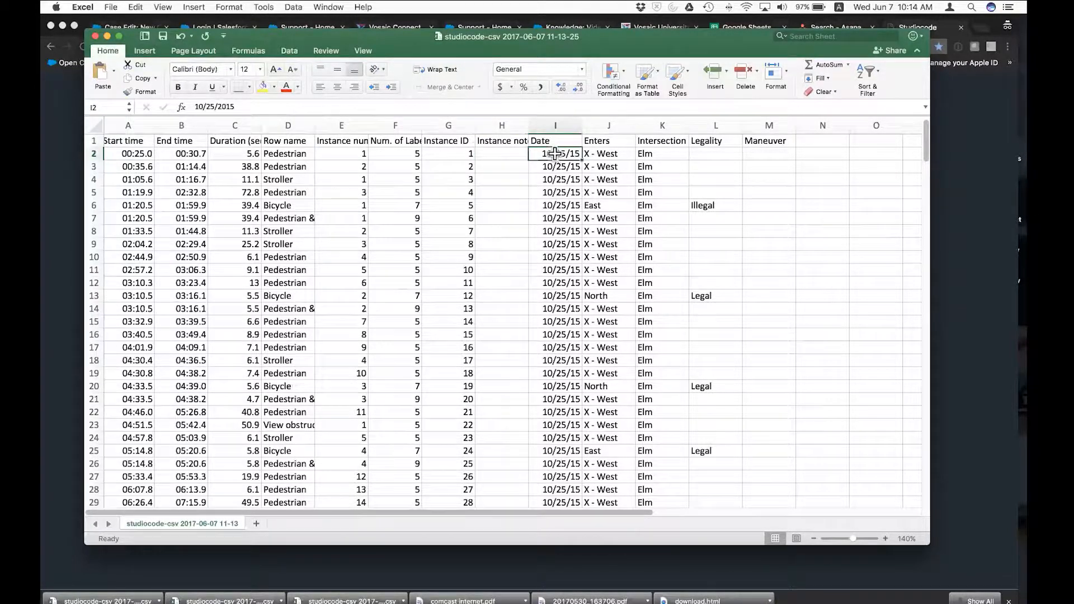
scroll(553, 200, "down", 1)
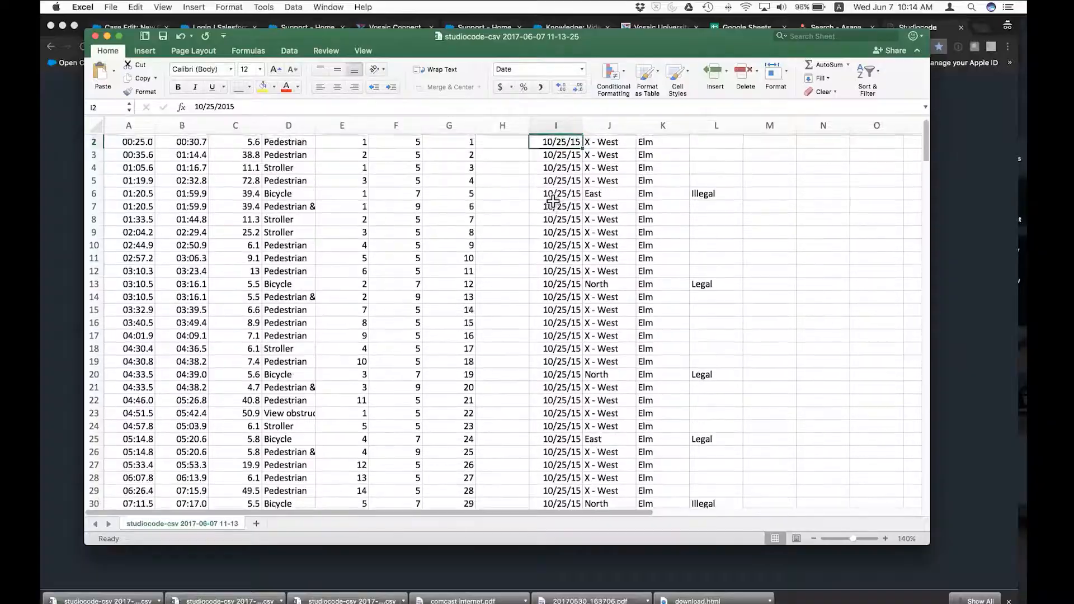
scroll(554, 185, "up", 1)
left_click(559, 141)
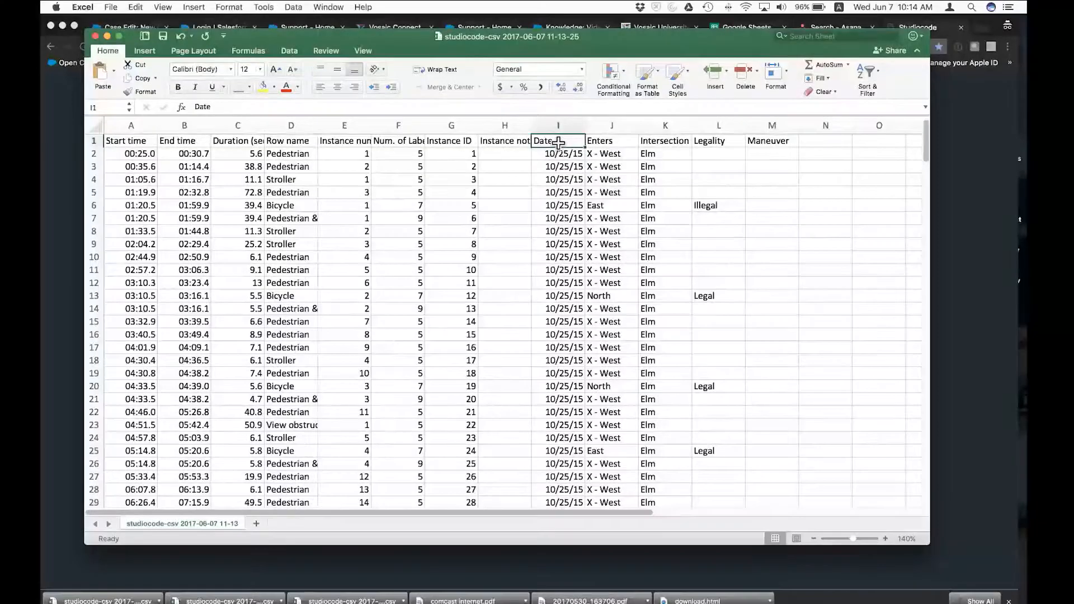
Compare the Enters values in column J, from the first rows down to the Taxi and Bus instances, and return to the header row
left_click(618, 151)
left_click(613, 205)
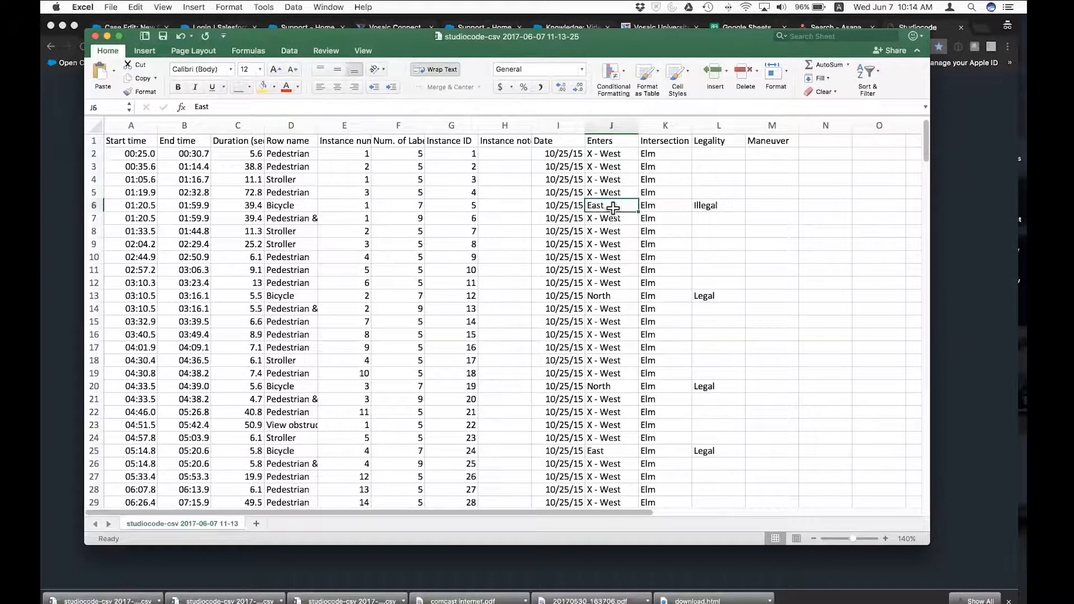
scroll(613, 207, "down", 5)
scroll(614, 207, "down", 20)
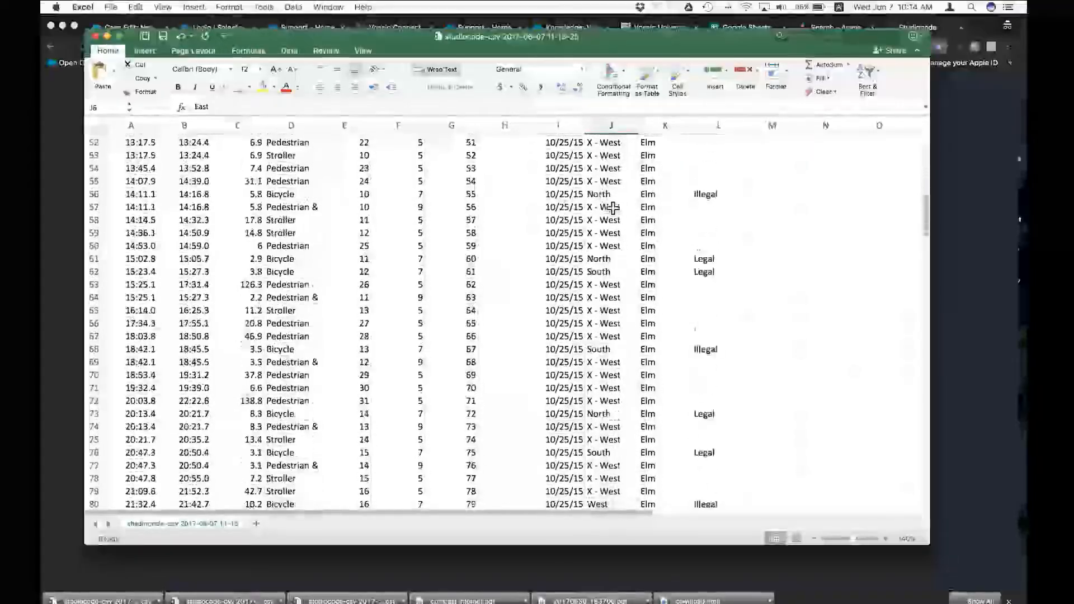
scroll(614, 208, "down", 12)
left_click(613, 272)
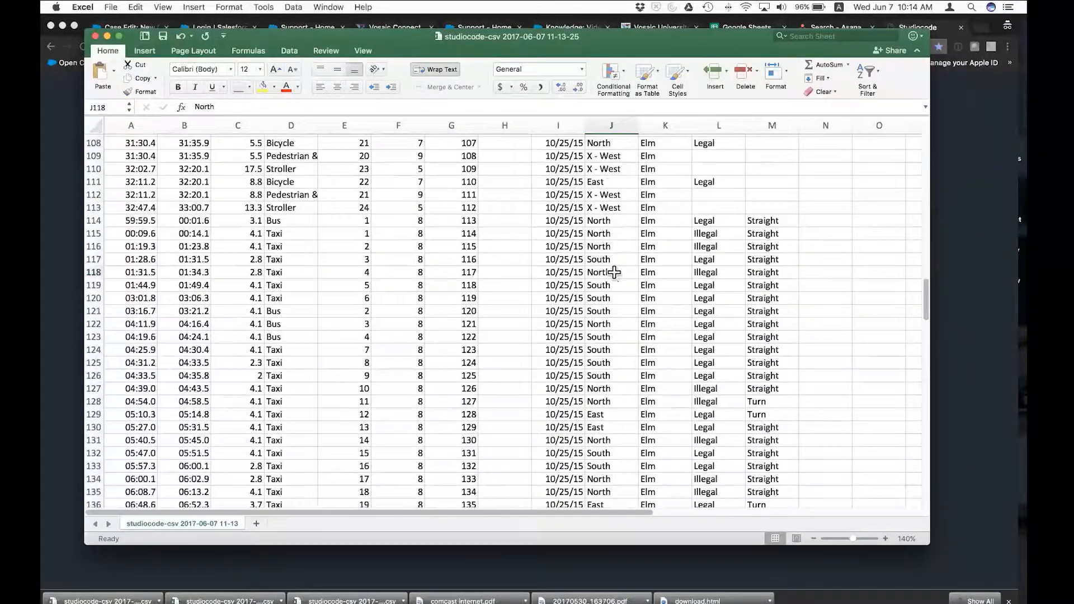
left_click(608, 370)
scroll(607, 368, "up", 15)
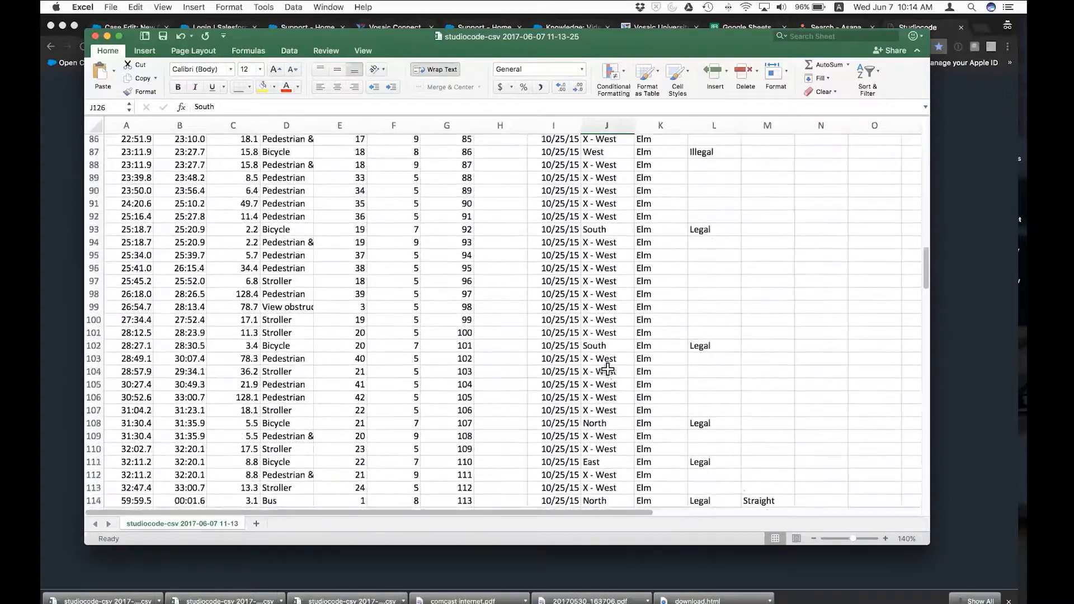
scroll(607, 369, "up", 20)
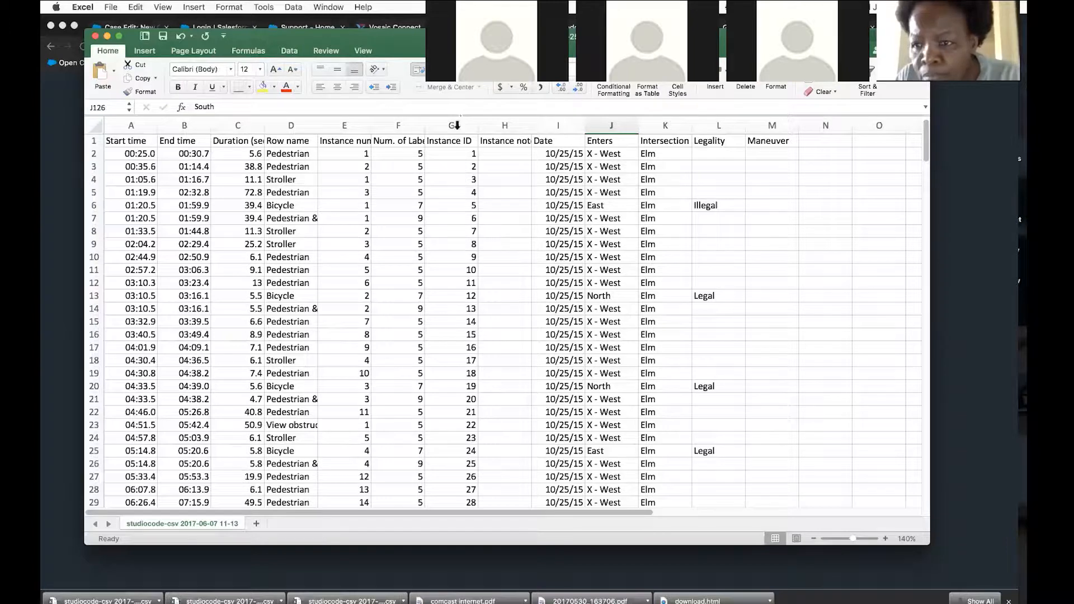
Leave Excel, hide Chrome, and return to Studiocode with the Intersection 1 timeline and movie
left_click(425, 15)
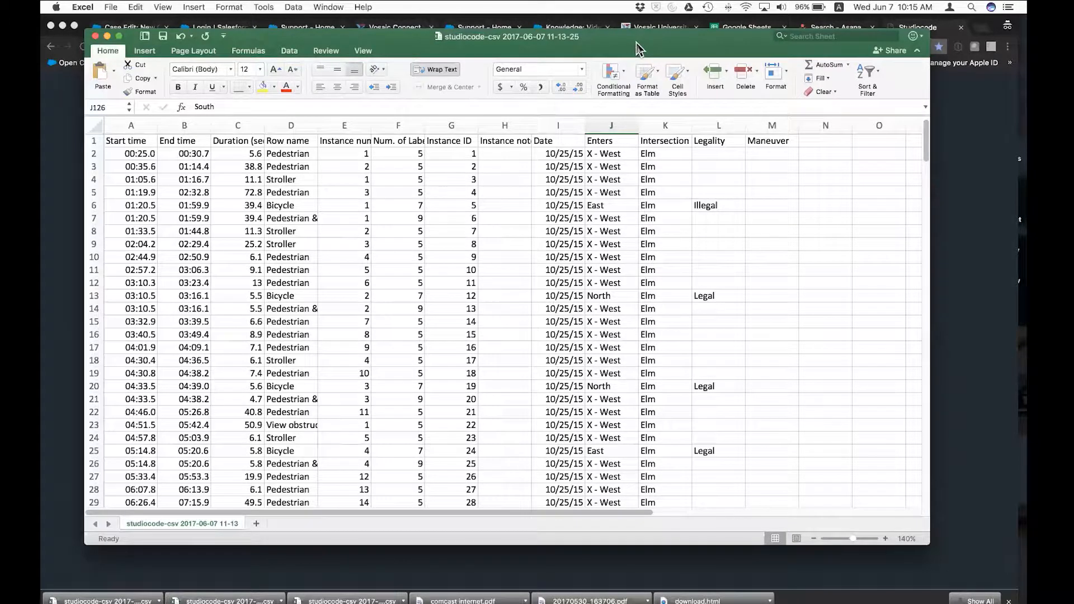
key("super+Tab")
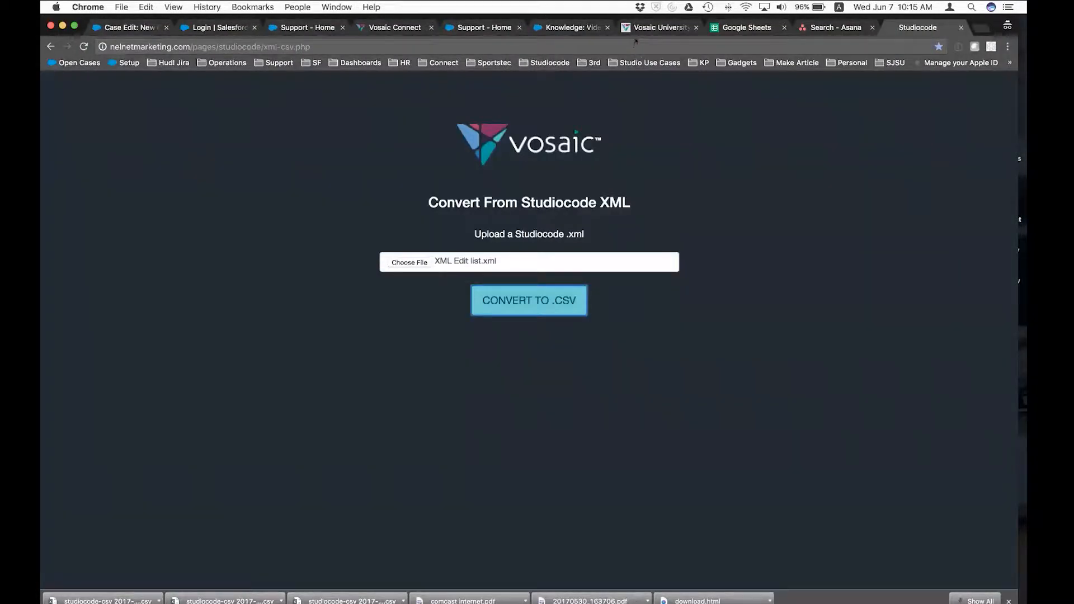
key("super+h")
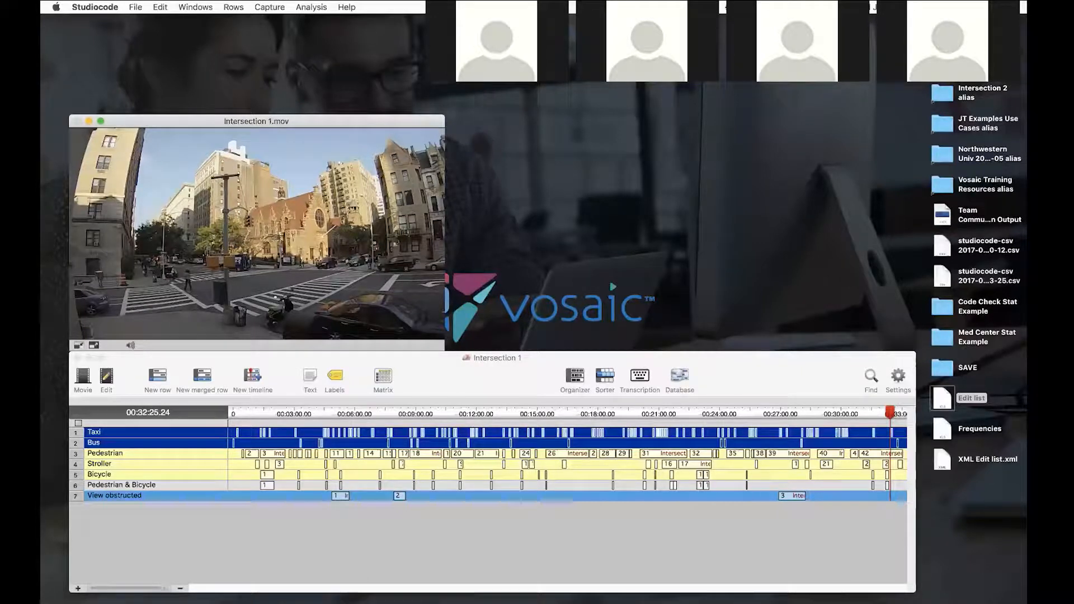
left_click(424, 12)
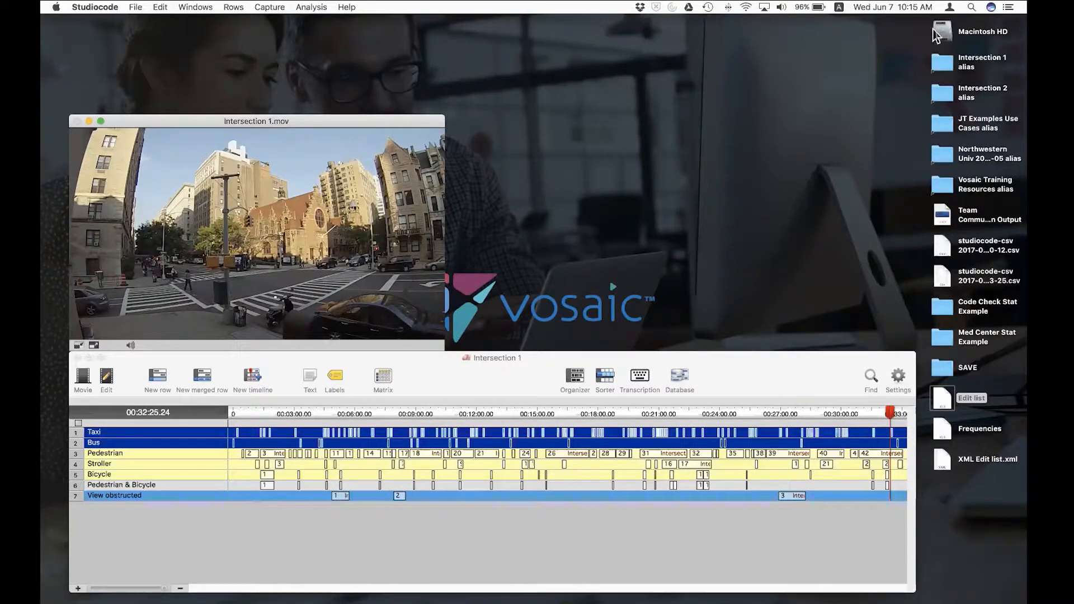
left_click(509, 358)
left_click(378, 250)
Create a new statistical window, place it beside the Intersection 1 movie, and shrink it to uncover the timeline rows
left_click(136, 12)
mouse_move(146, 85)
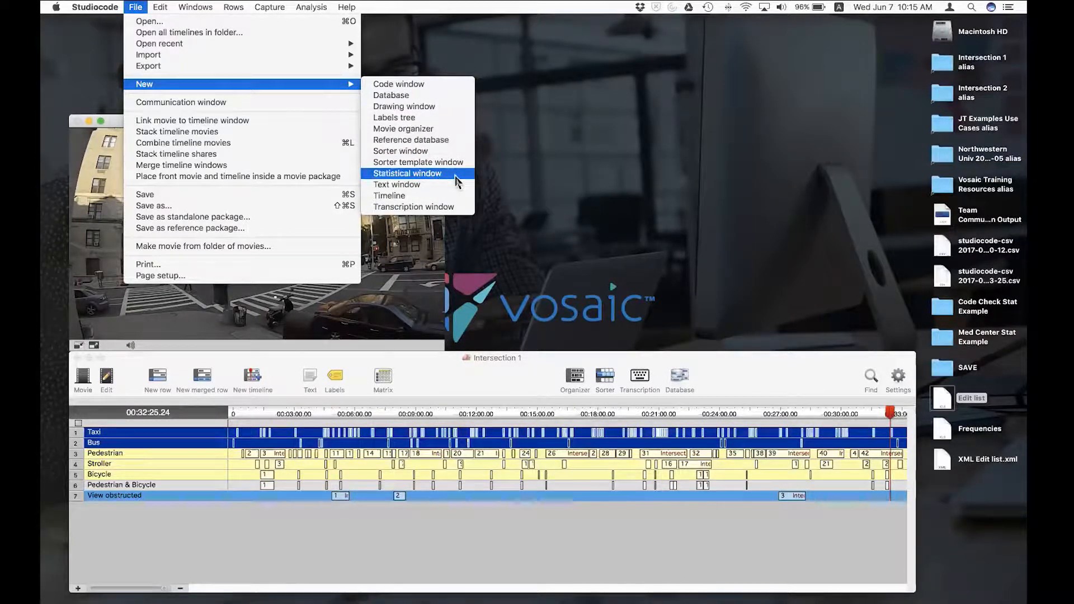
left_click(436, 177)
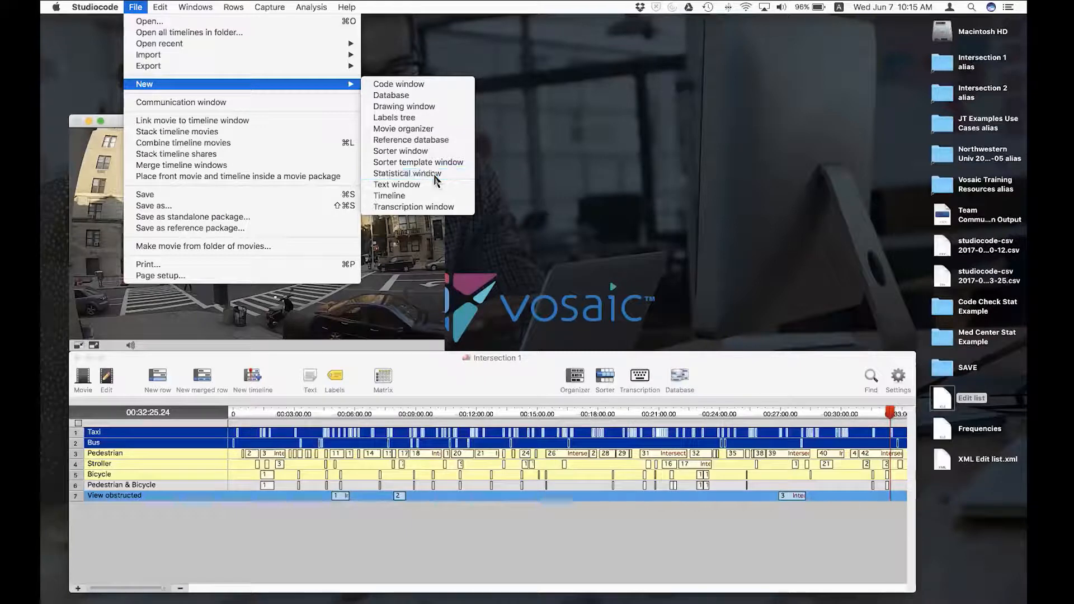
left_click_drag(782, 25, 617, 85)
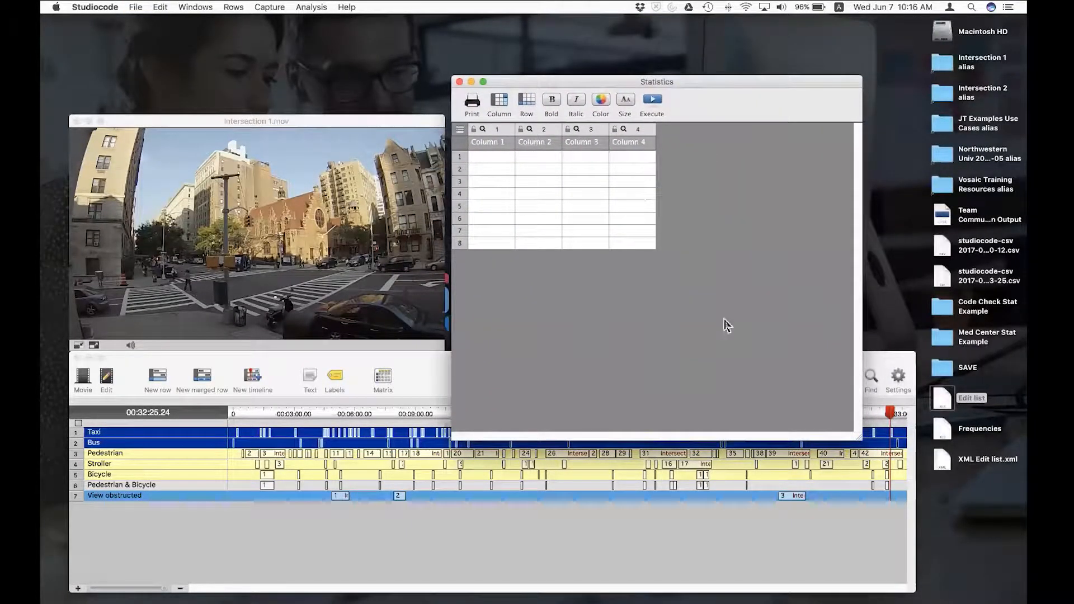
left_click_drag(859, 440, 833, 362)
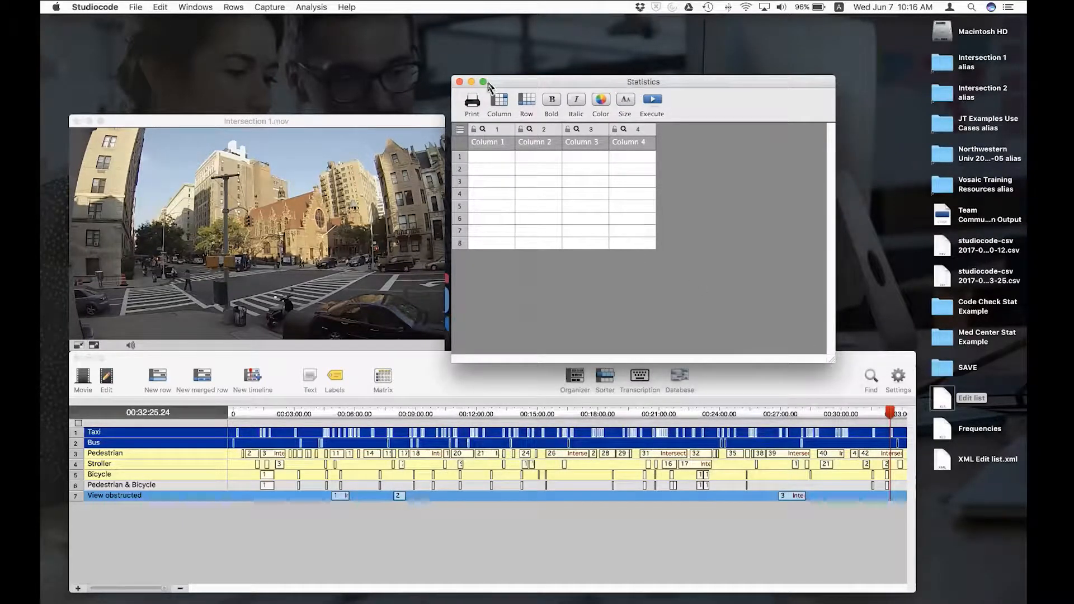
Expand the statistics table to six columns and ten rows, and shift its window slightly
left_click(495, 99)
left_click(528, 101)
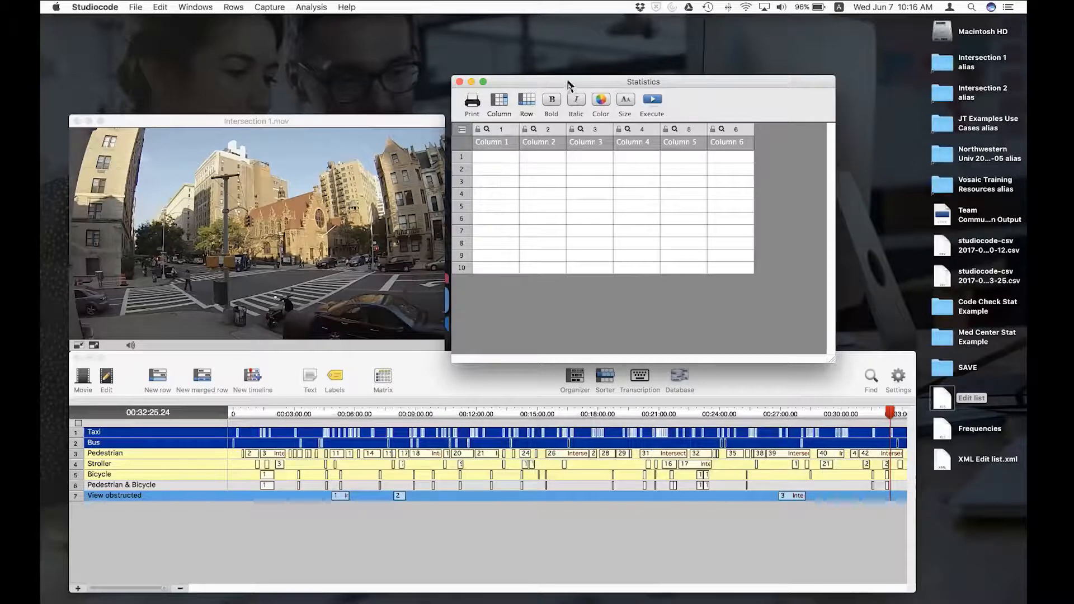
left_click_drag(568, 84, 575, 90)
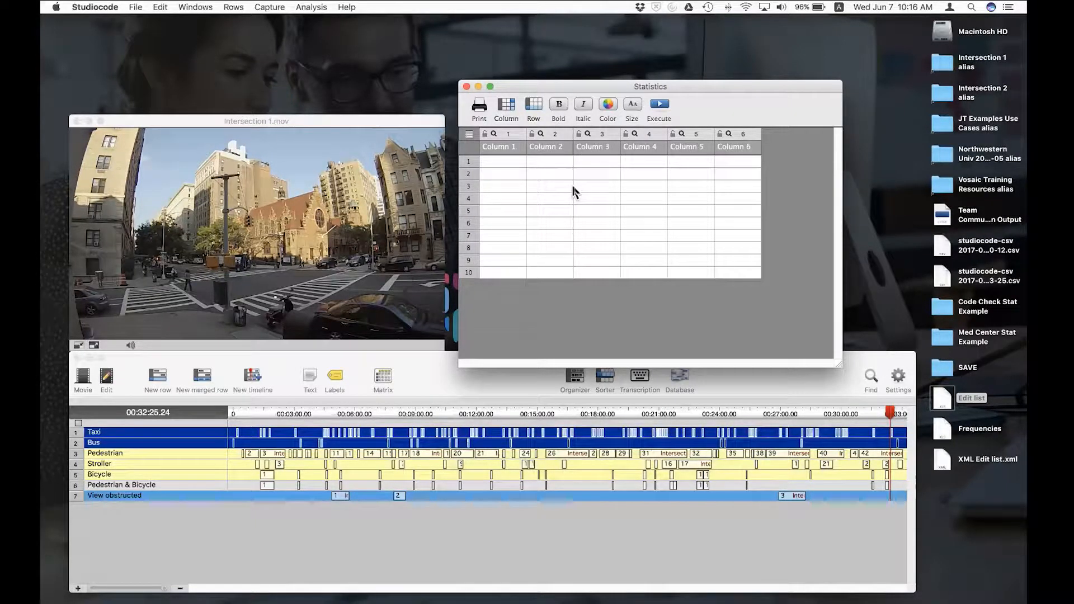
Enter Taxi and Bus in rows 2 and 3 of Column 1, and Count in row 1 of Column 2
double_click(512, 178)
type("Taxi")
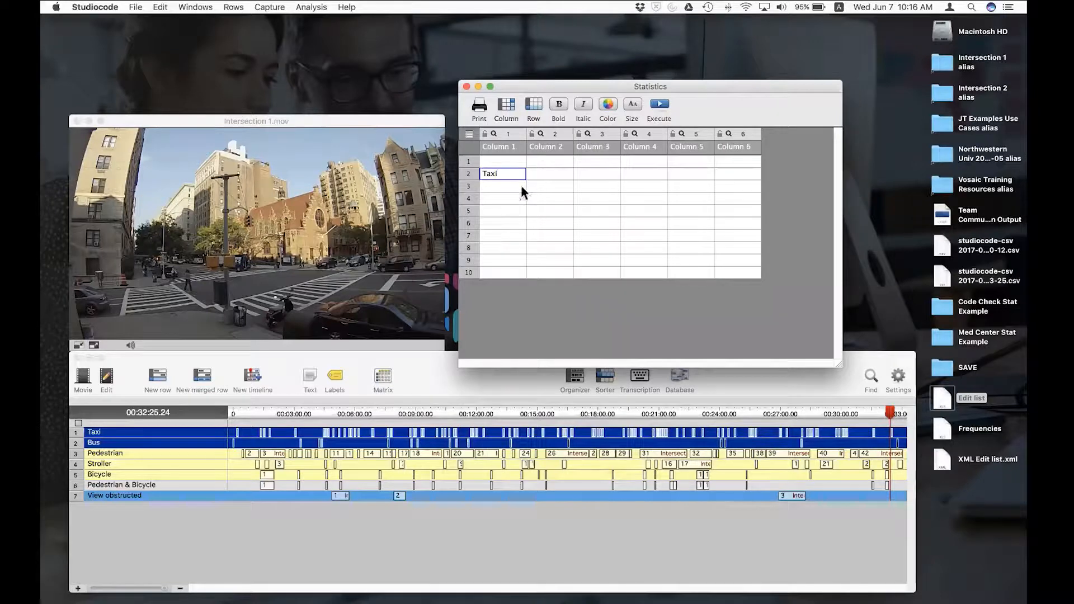
double_click(506, 187)
type("Bus")
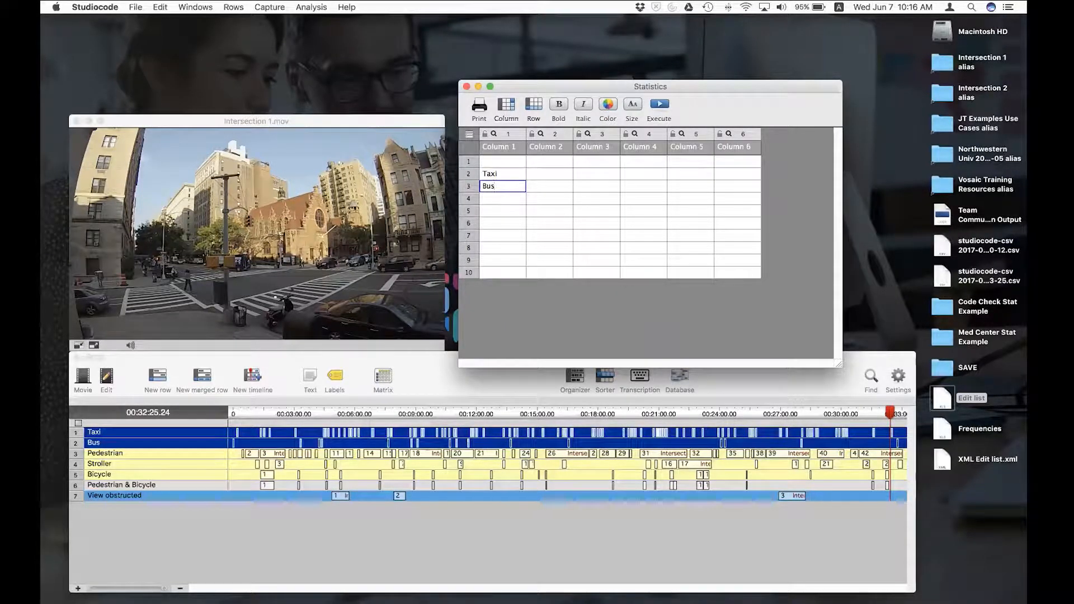
double_click(538, 163)
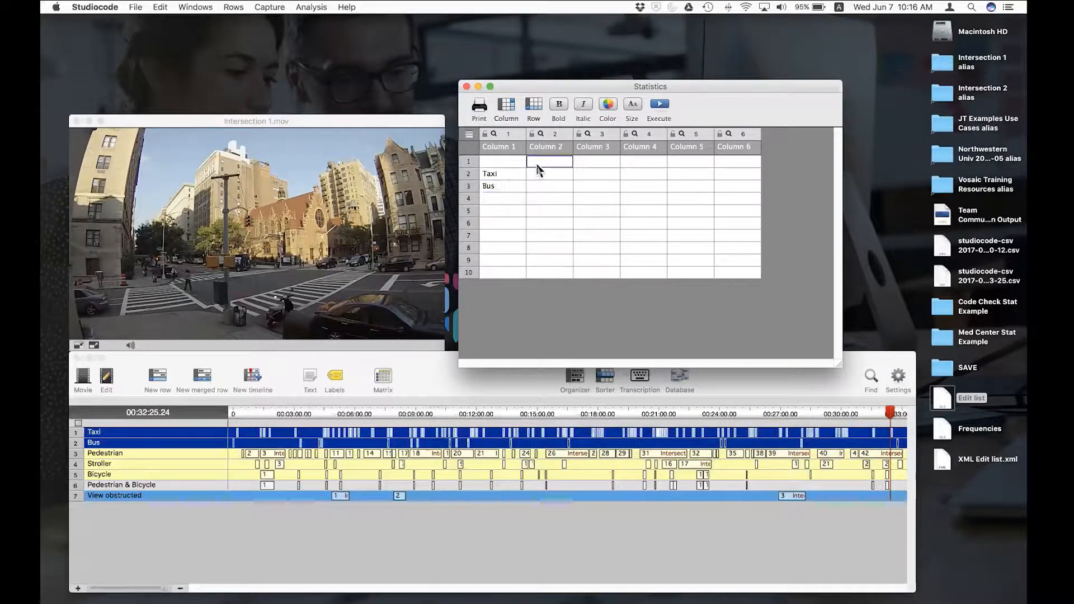
type("Count")
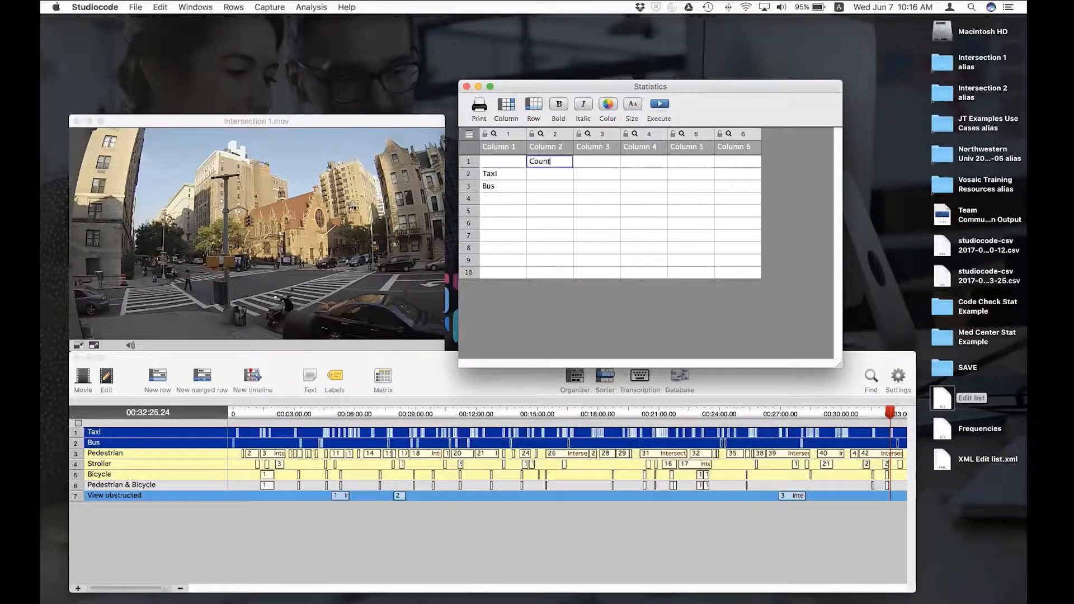
Script the Taxi cell under Count with show count instances where row = "Taxi", keeping the script editor clear of the table's upper rows
double_click(556, 176)
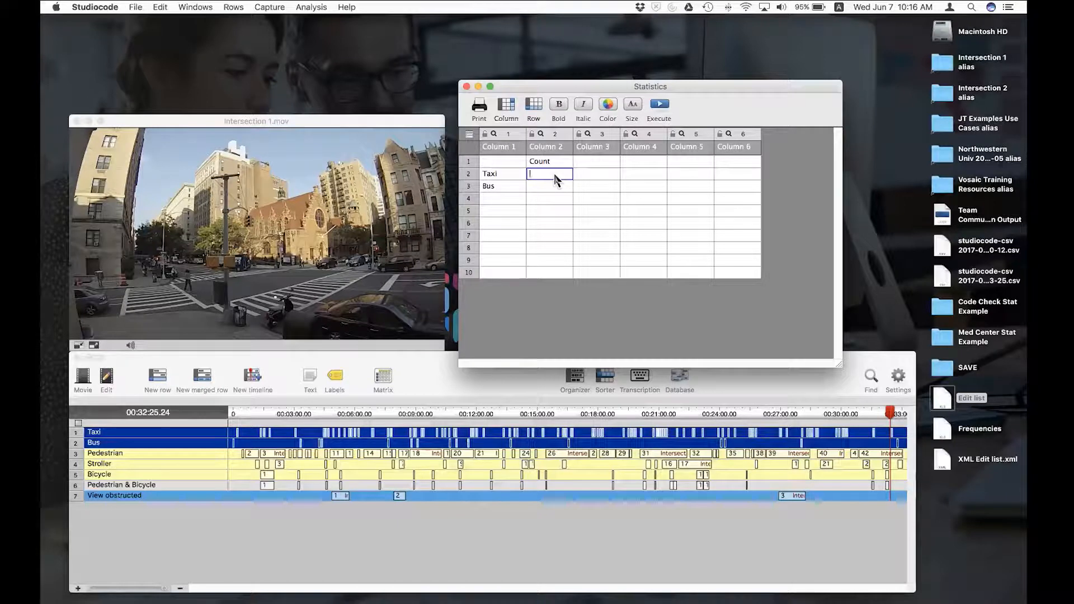
right_click(555, 179)
left_click(592, 215)
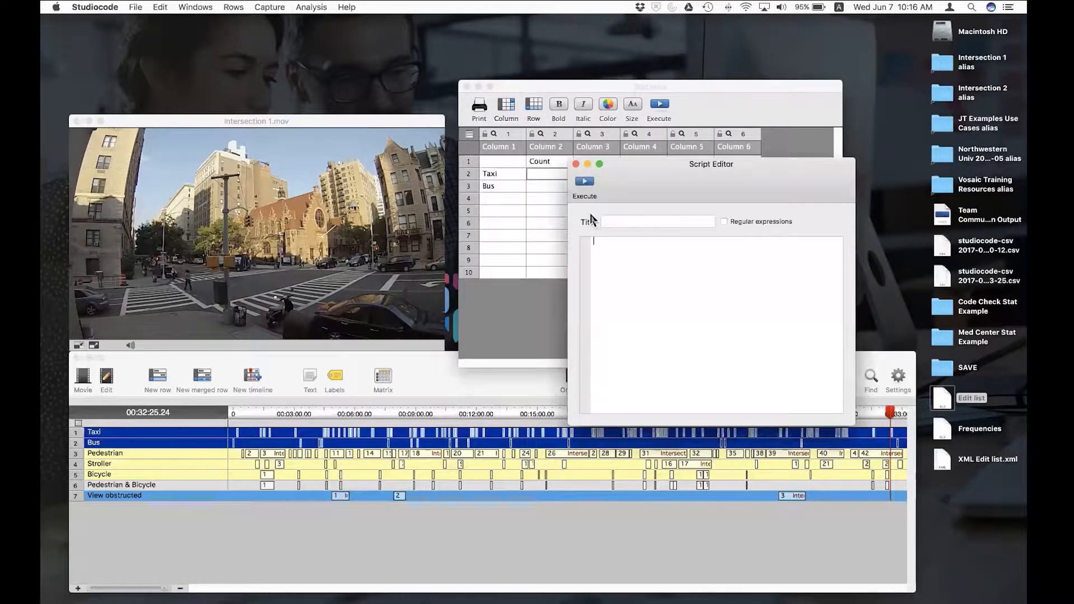
left_click_drag(629, 217, 623, 228)
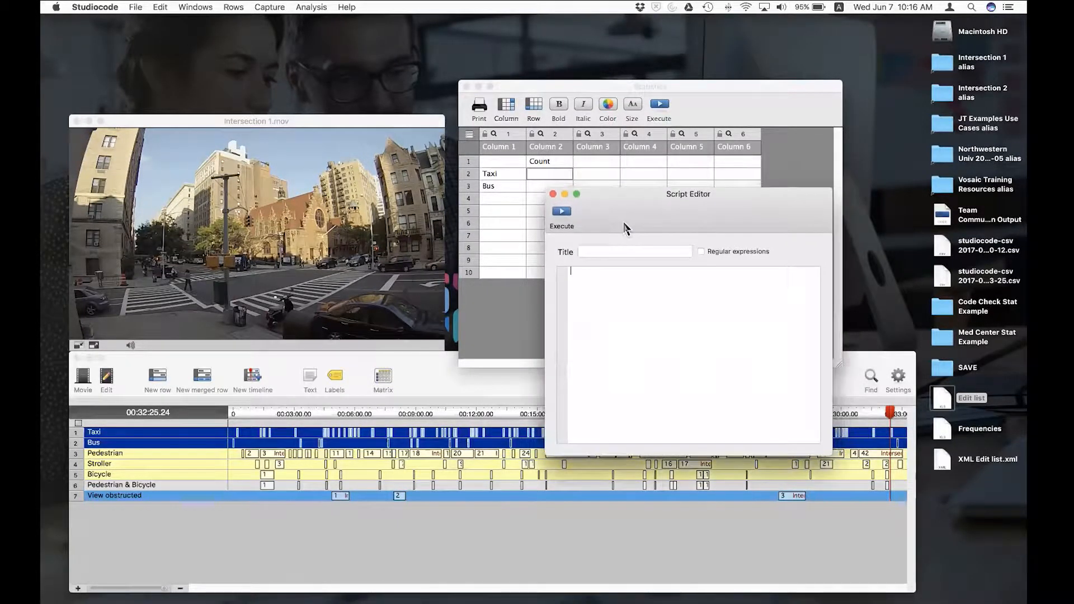
left_click(611, 270)
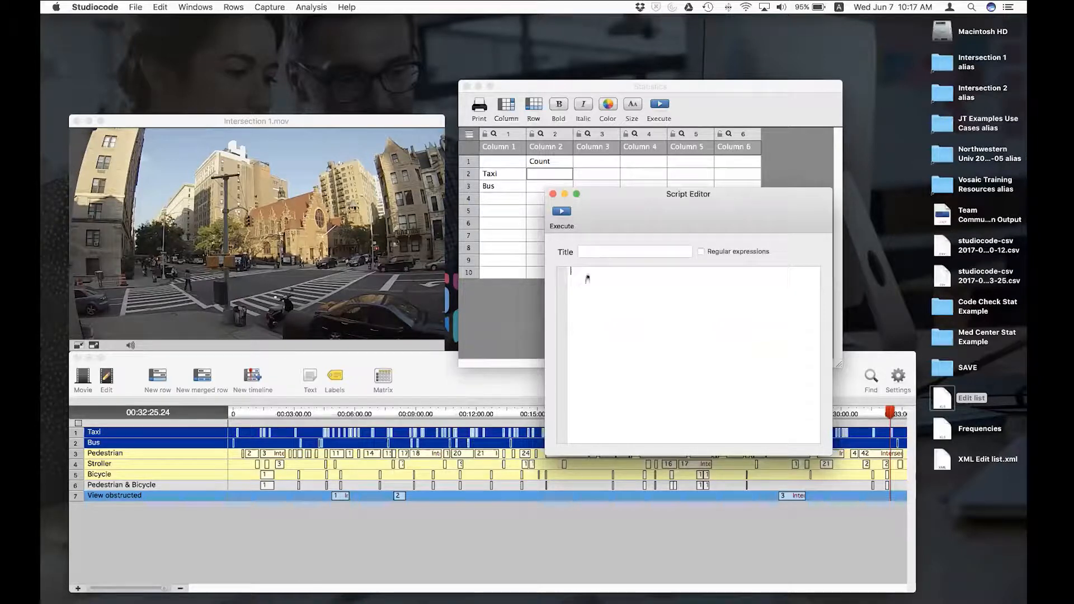
type("show count instances where row = \"Taxi")
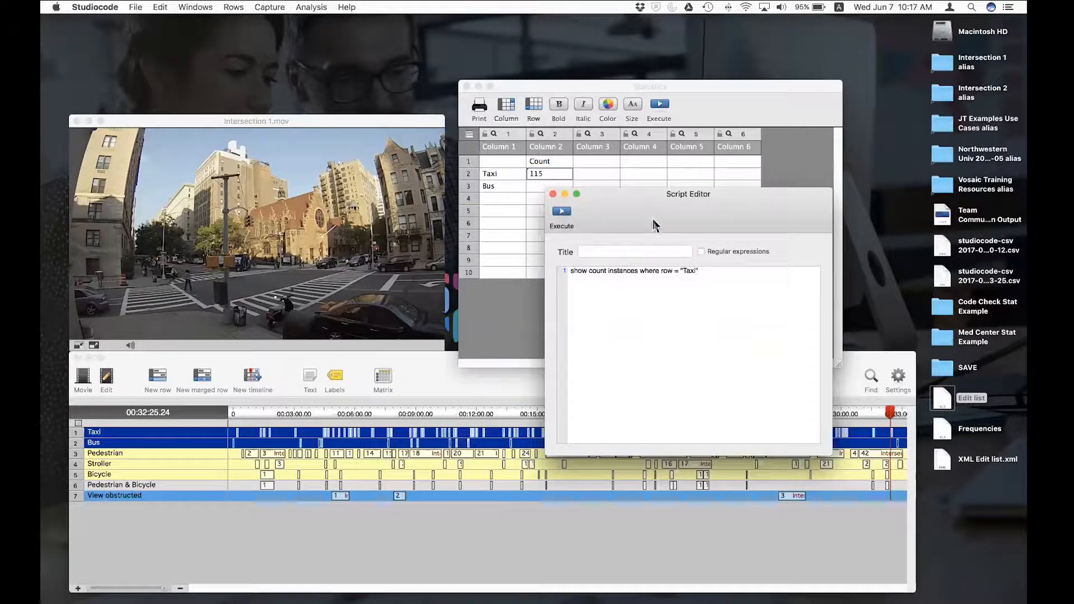
left_click_drag(653, 220, 651, 234)
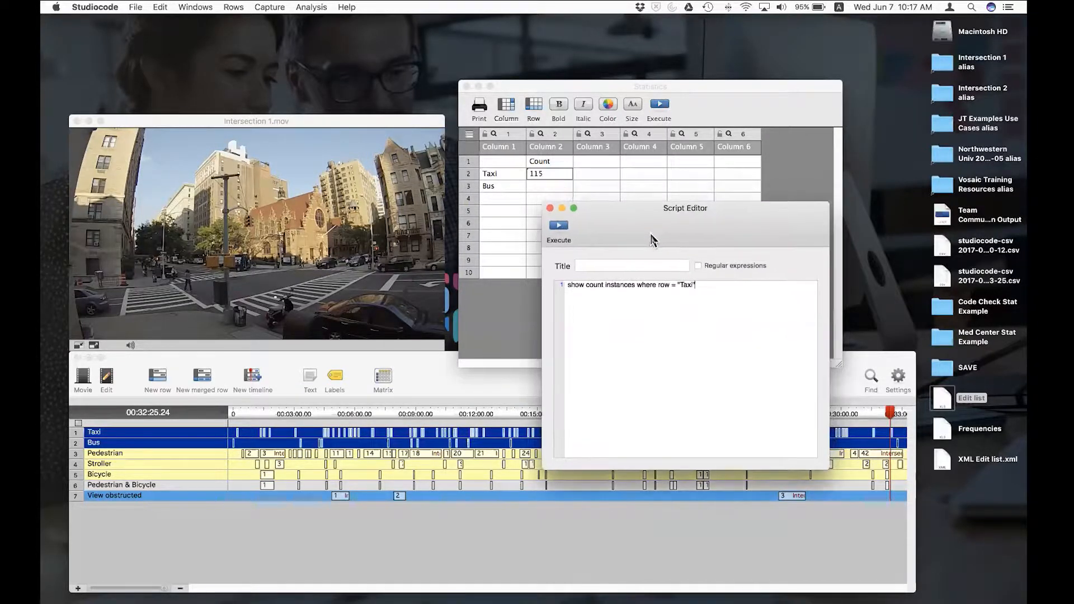
Enter Duration in row 1 of Column 3 and script the Taxi cell beneath it with show length instances where row = "Taxi"
left_click(587, 163)
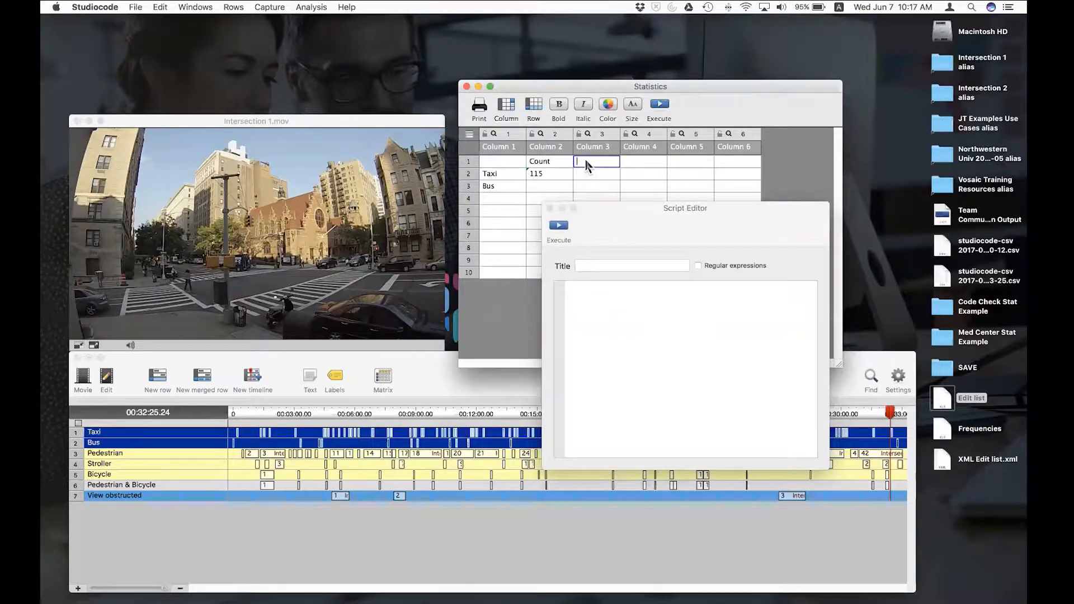
type("Duration")
left_click(600, 178)
left_click(605, 306)
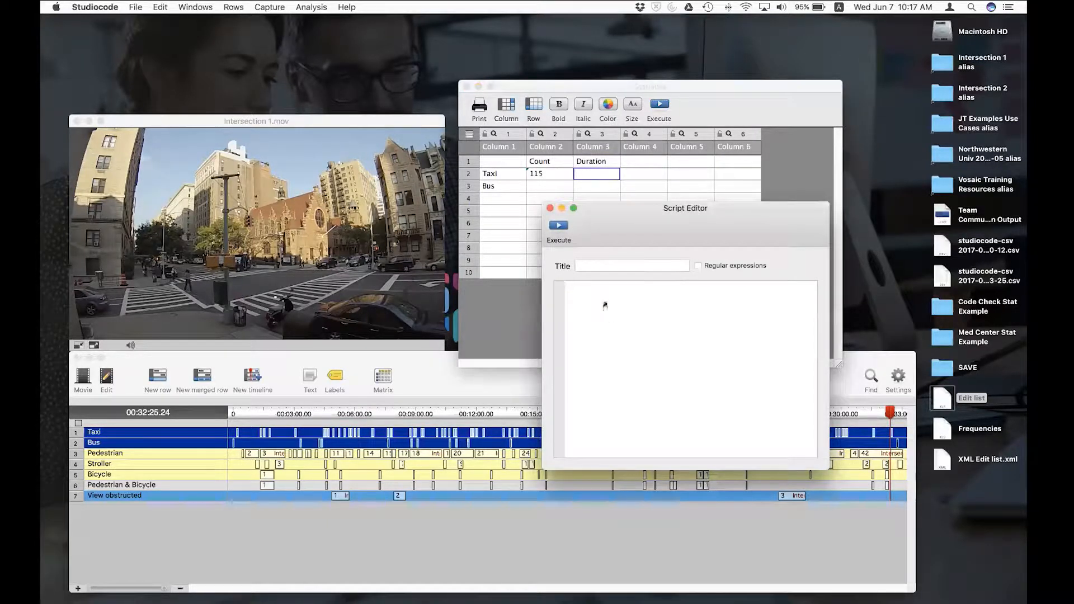
type("show length")
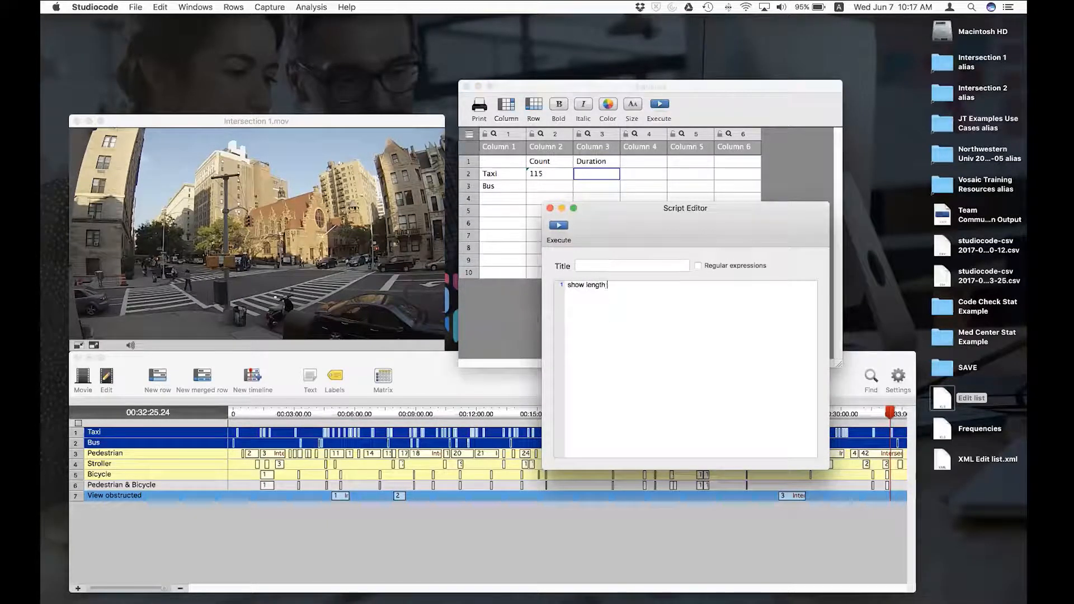
type(" instan")
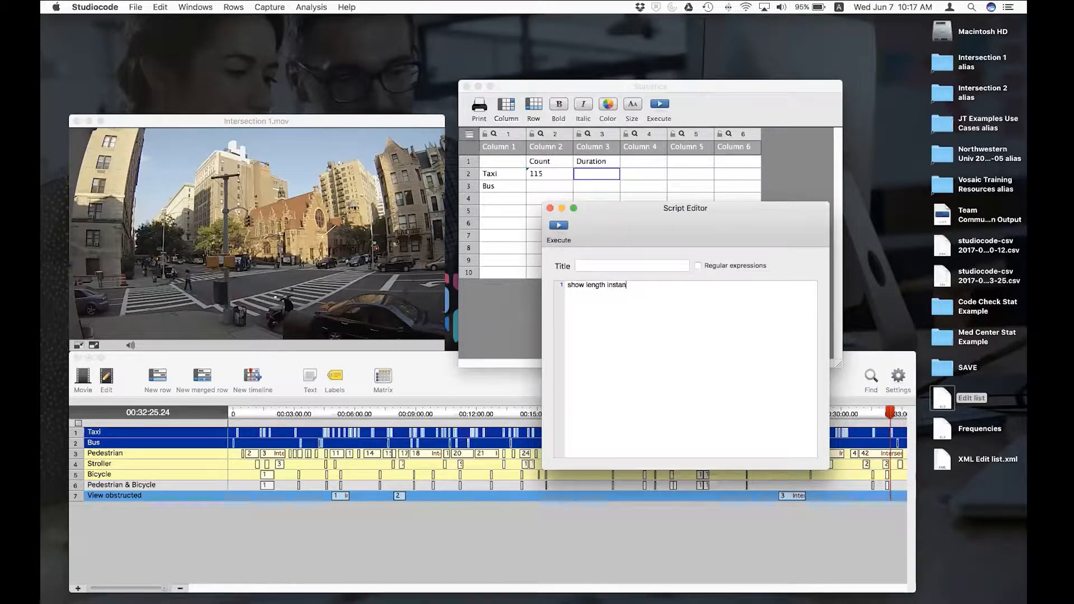
type("ces where row = \"Taxi")
left_click(560, 226)
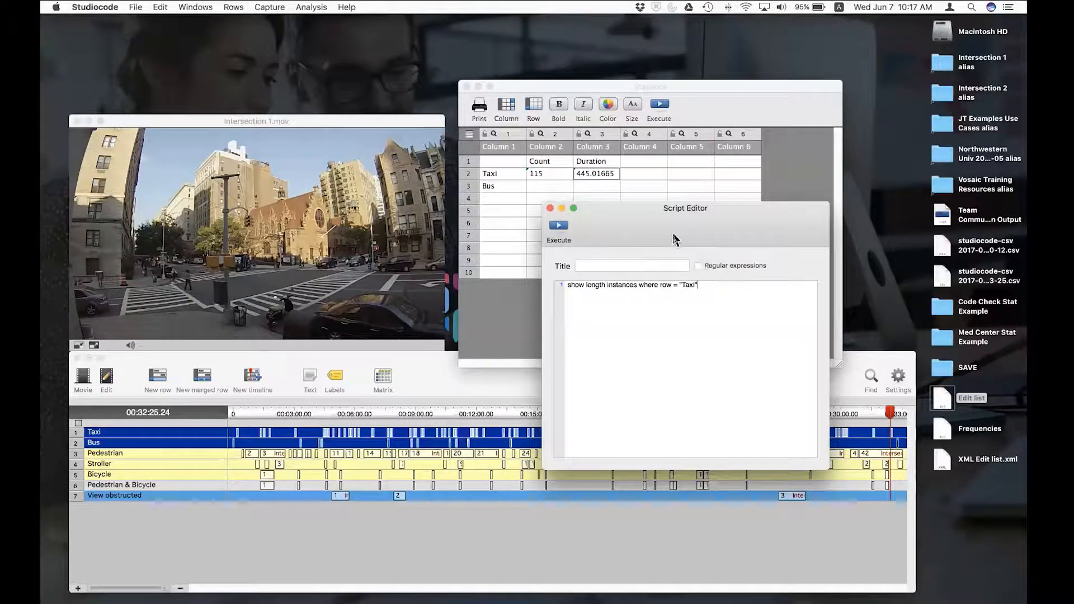
left_click_drag(675, 239, 669, 245)
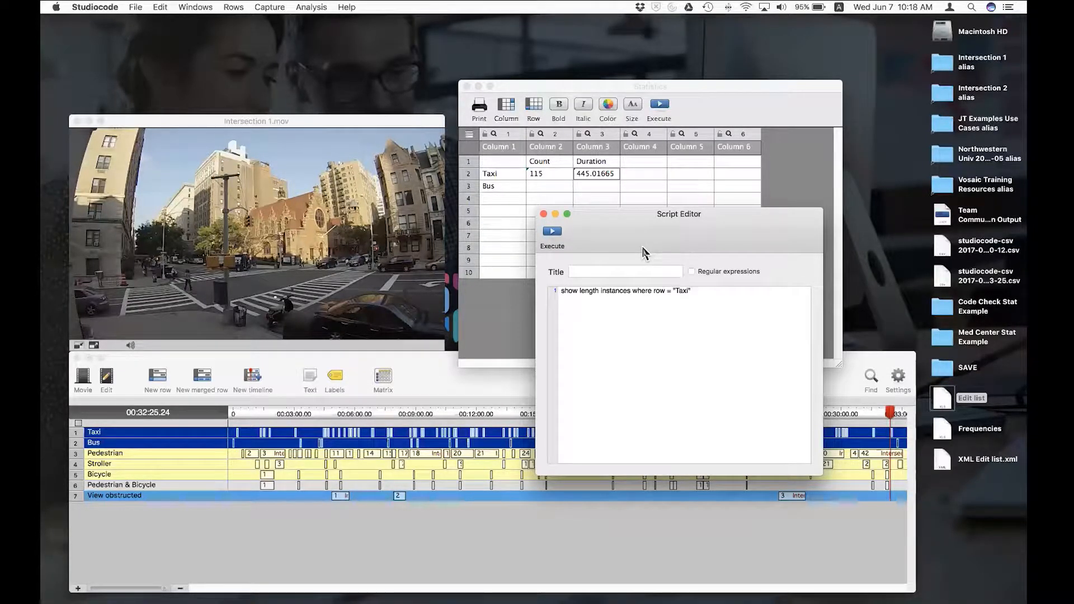
Close the script editor and shrink the Statistics window slightly to uncover the Intersection 1 timeline, bringing that timeline to the front
left_click(543, 214)
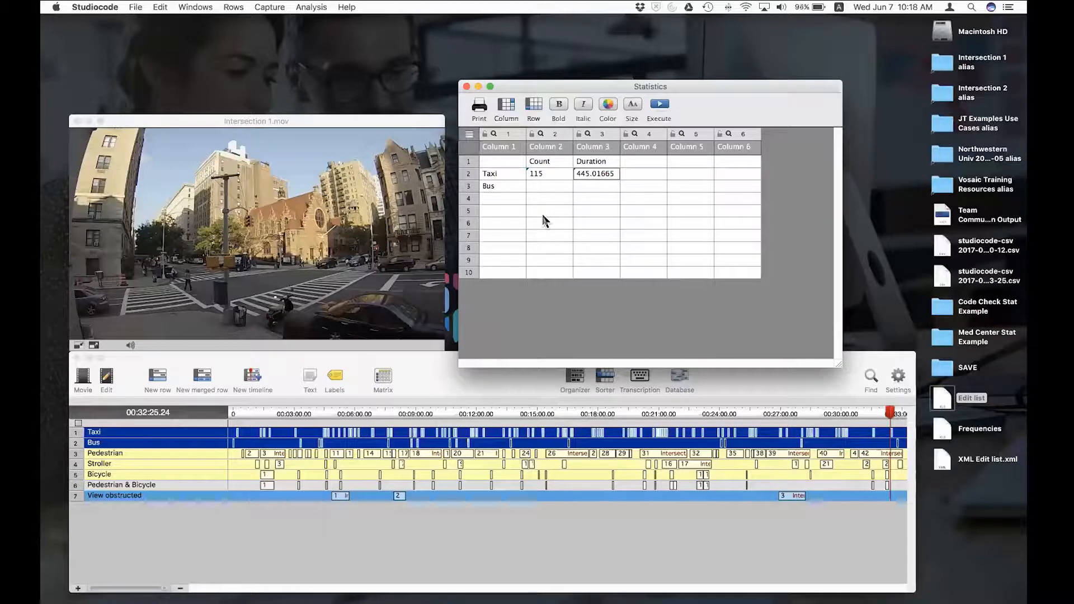
left_click_drag(838, 369, 825, 353)
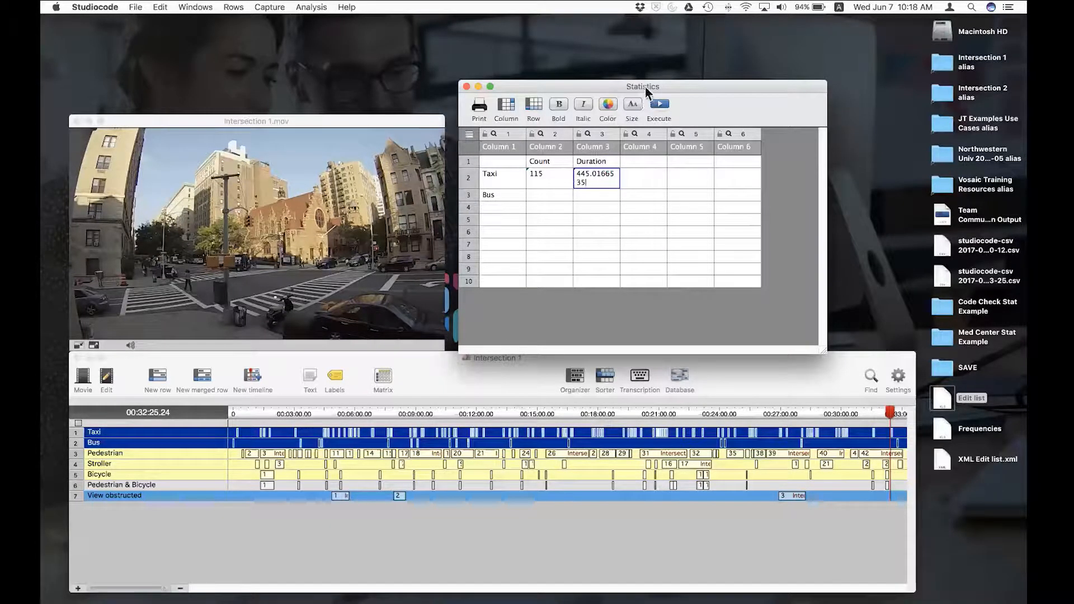
left_click(481, 386)
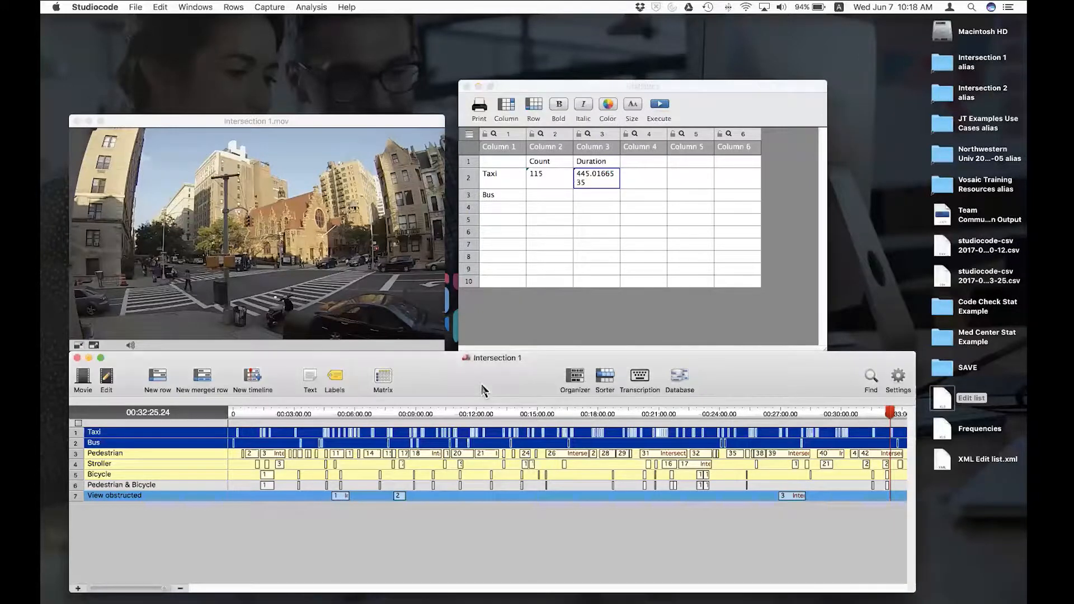
Reopen the script of the Taxi duration cell and execute it again
right_click(616, 188)
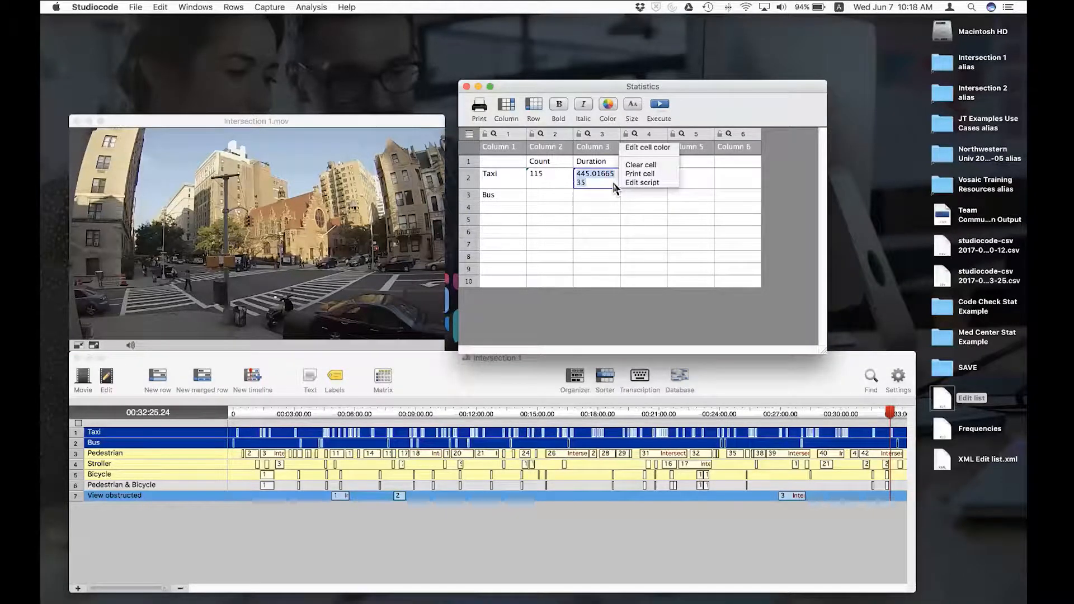
left_click(630, 185)
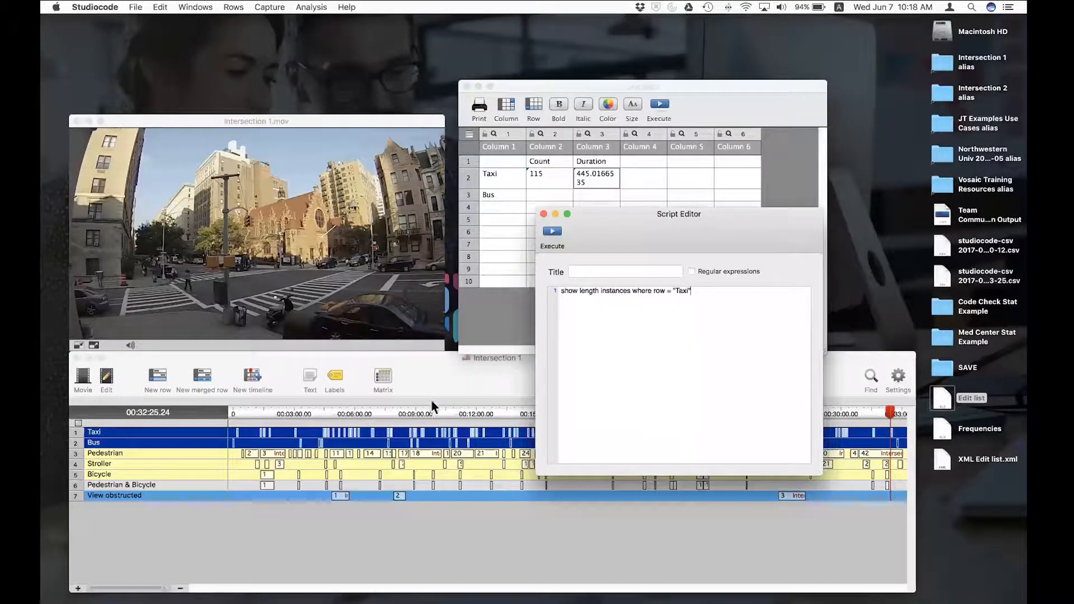
left_click(551, 230)
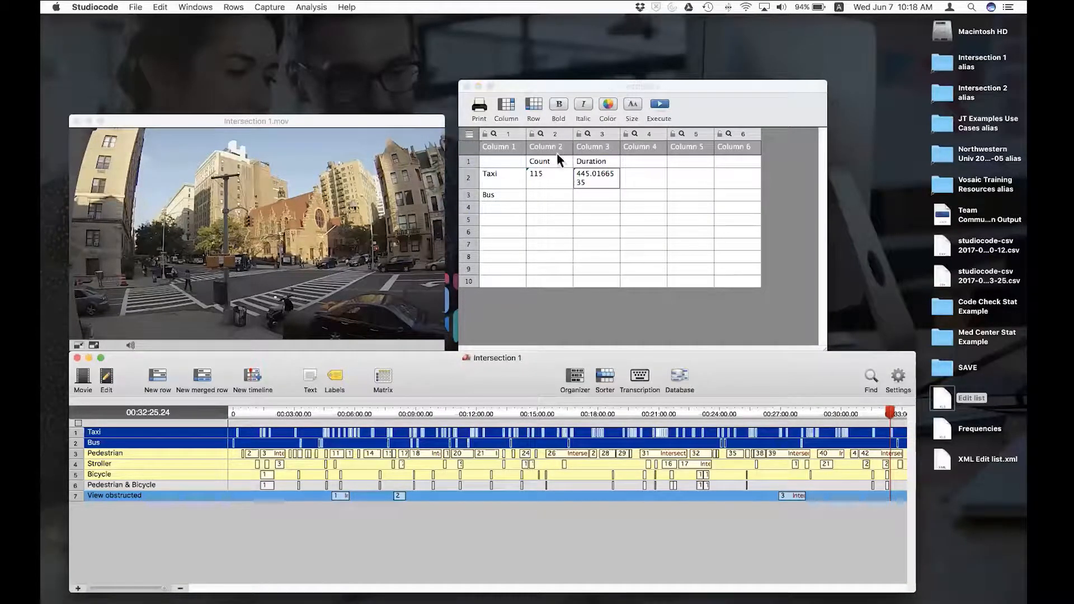
Close the Intersection 1 timeline and open only the Intersection 2 timeline from the recent Intersection 2 package
left_click(77, 358)
left_click(78, 359)
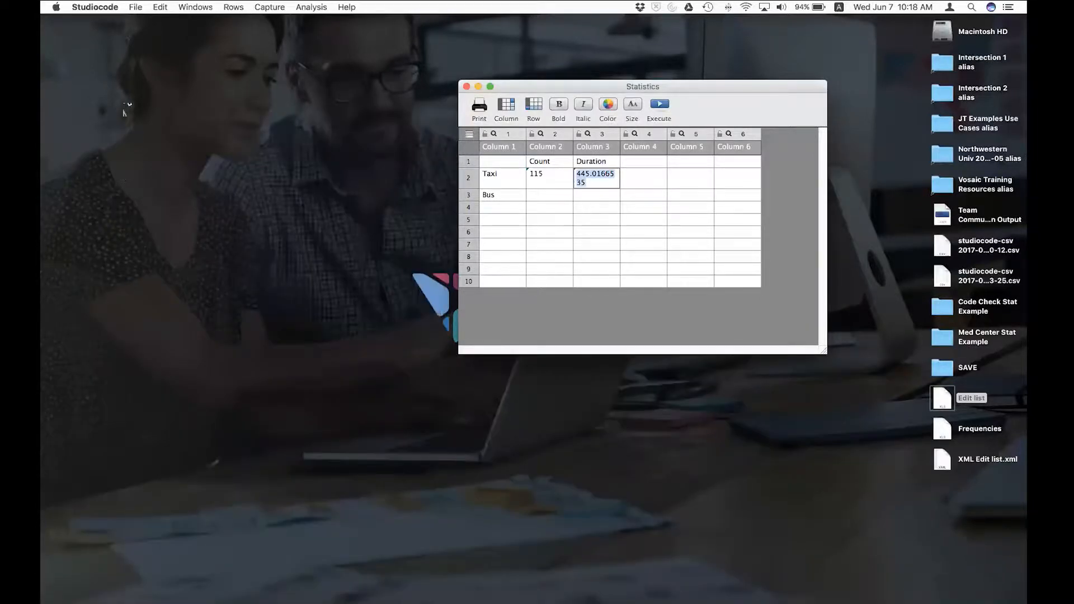
left_click(135, 6)
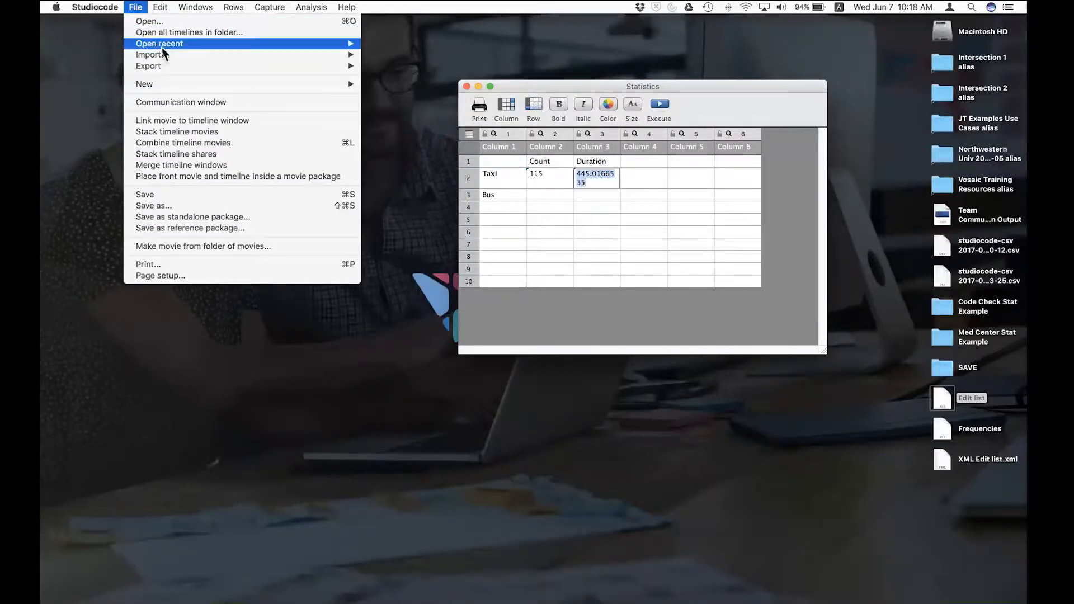
mouse_move(312, 44)
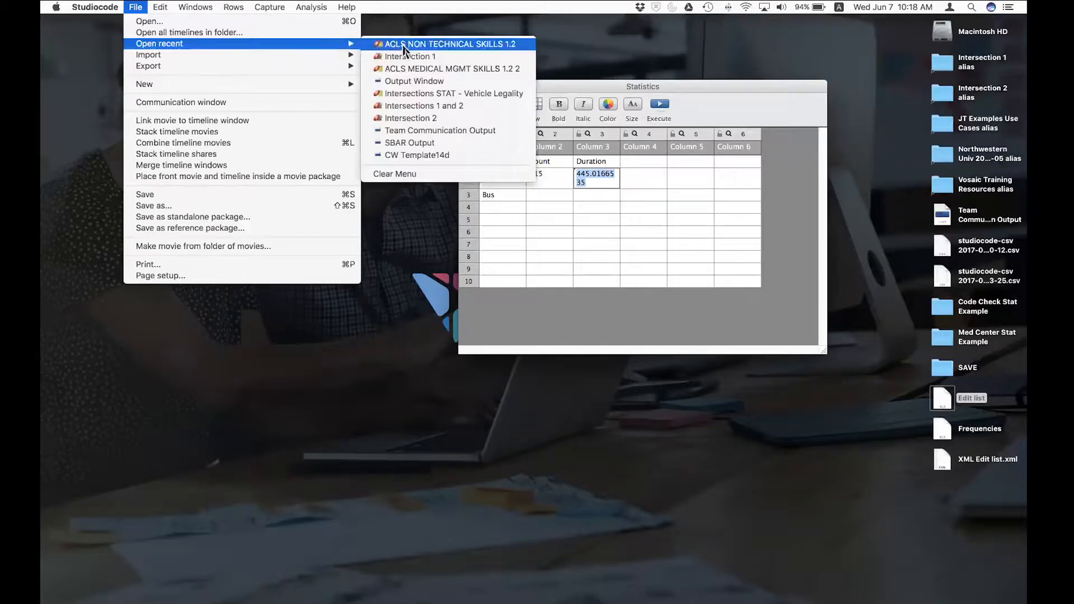
left_click(442, 119)
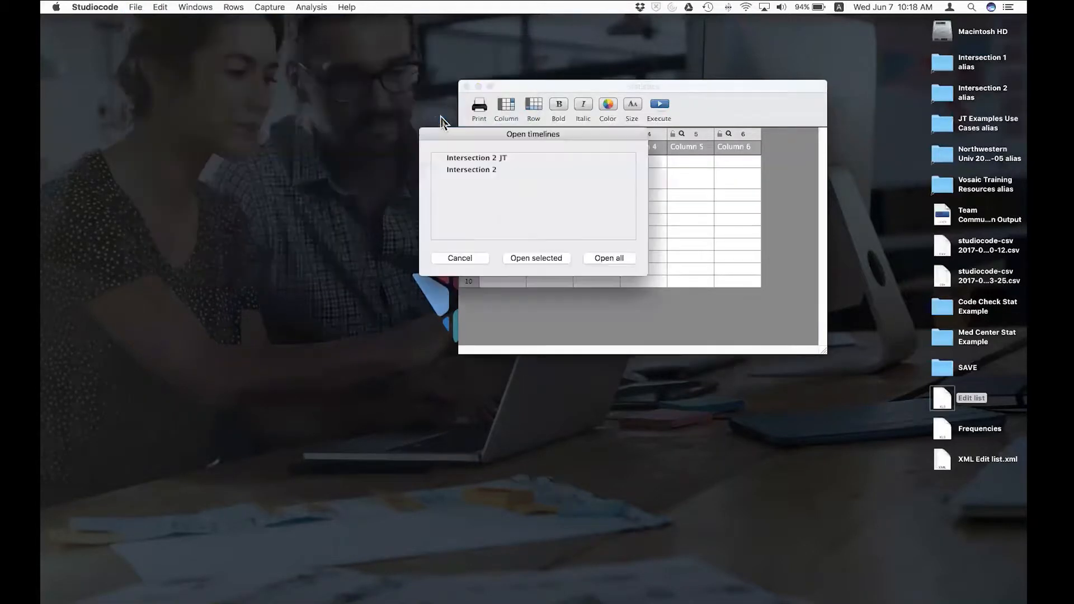
left_click(489, 172)
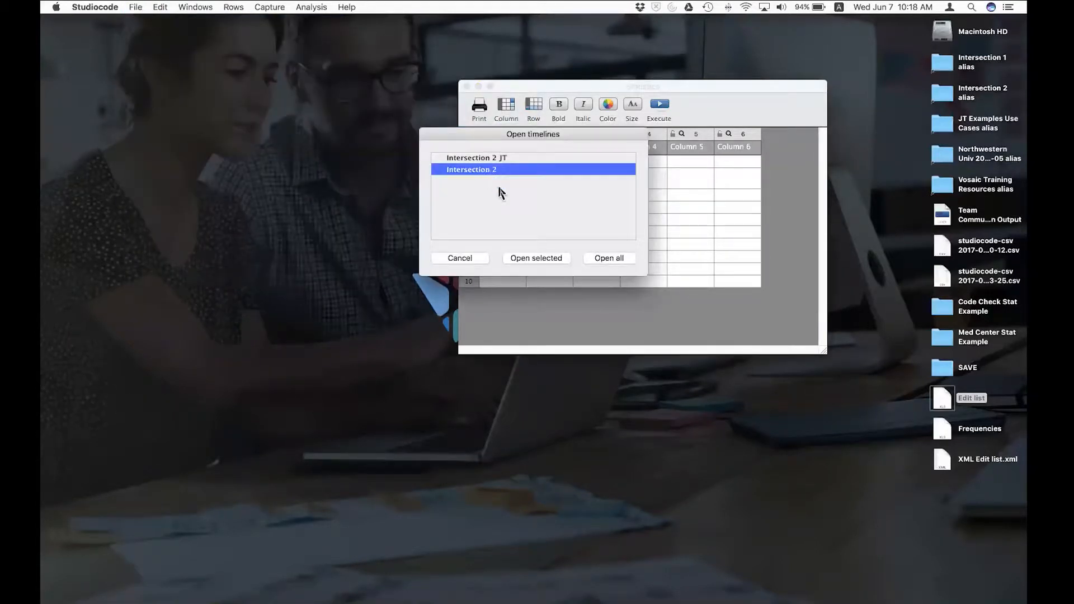
left_click(536, 259)
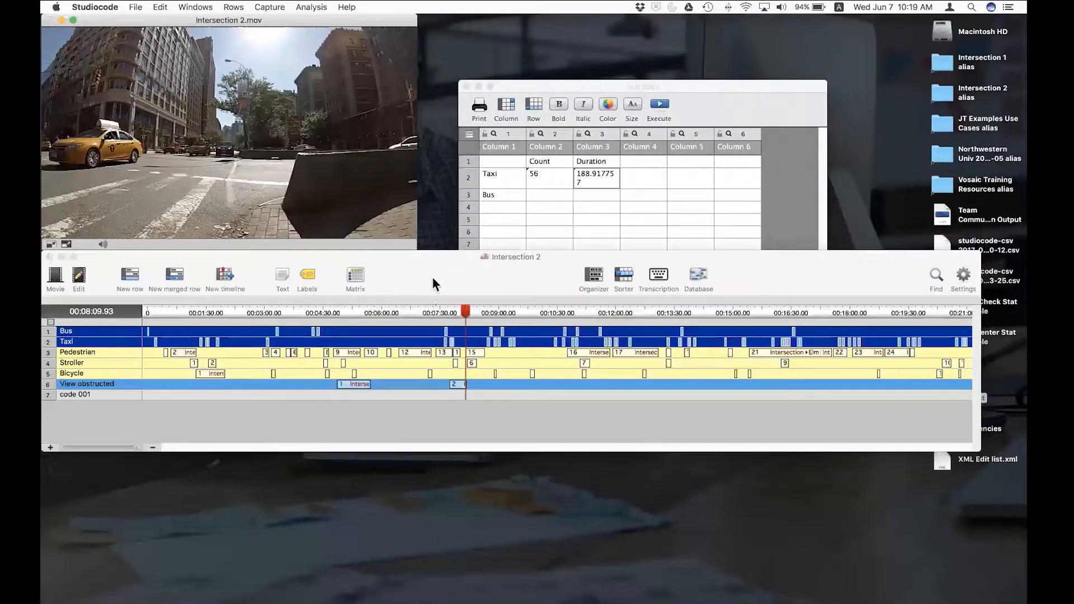
Lower the Intersection 2 timeline and raise the Statistics window beside the movie to compare the Taxi count and duration with the timeline
left_click_drag(433, 278, 441, 335)
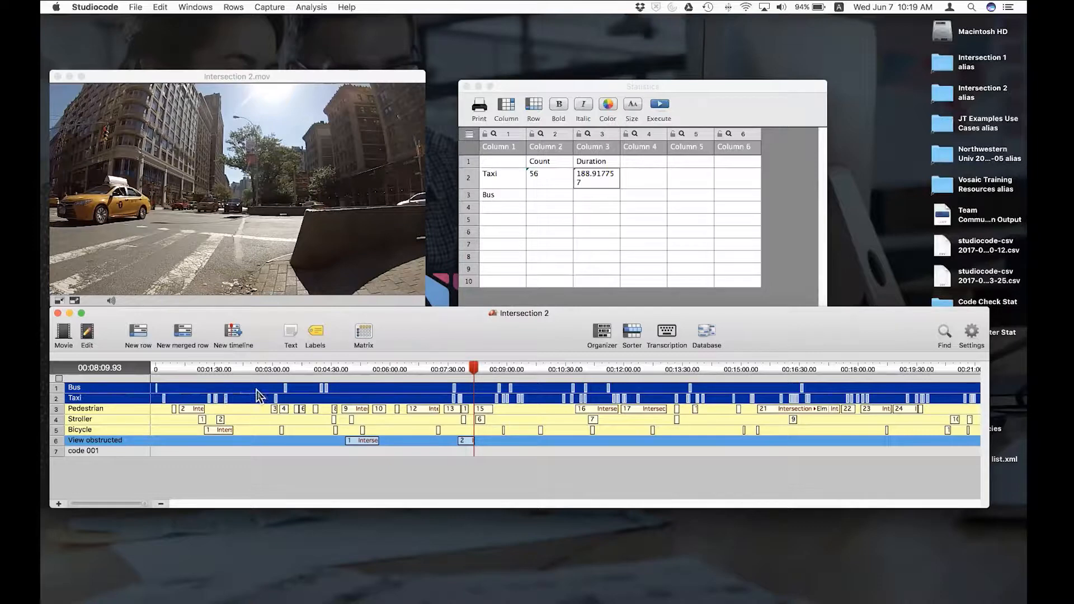
left_click(678, 107)
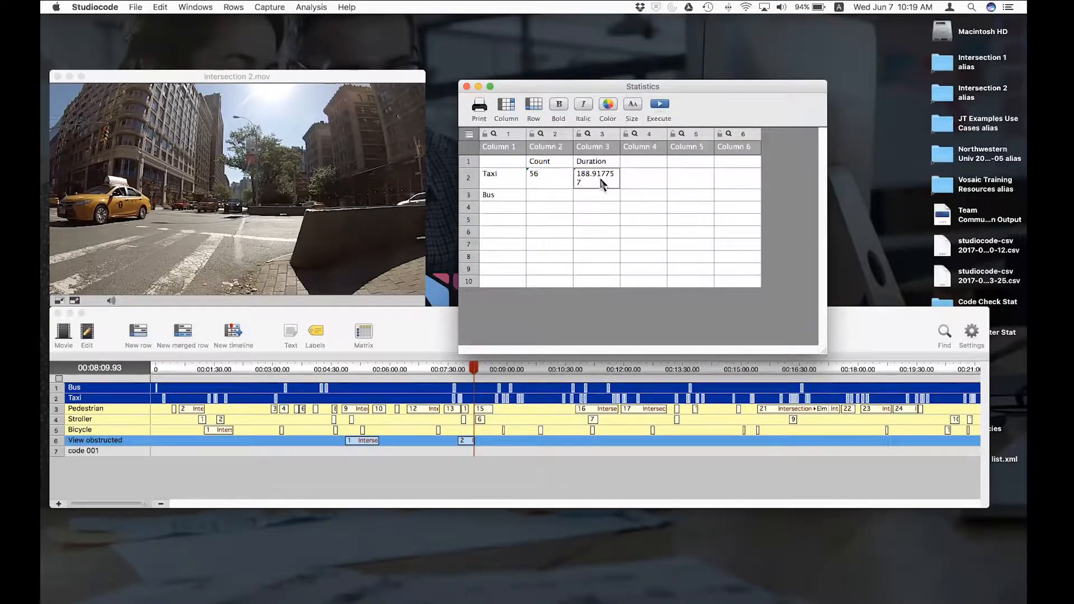
left_click(425, 352)
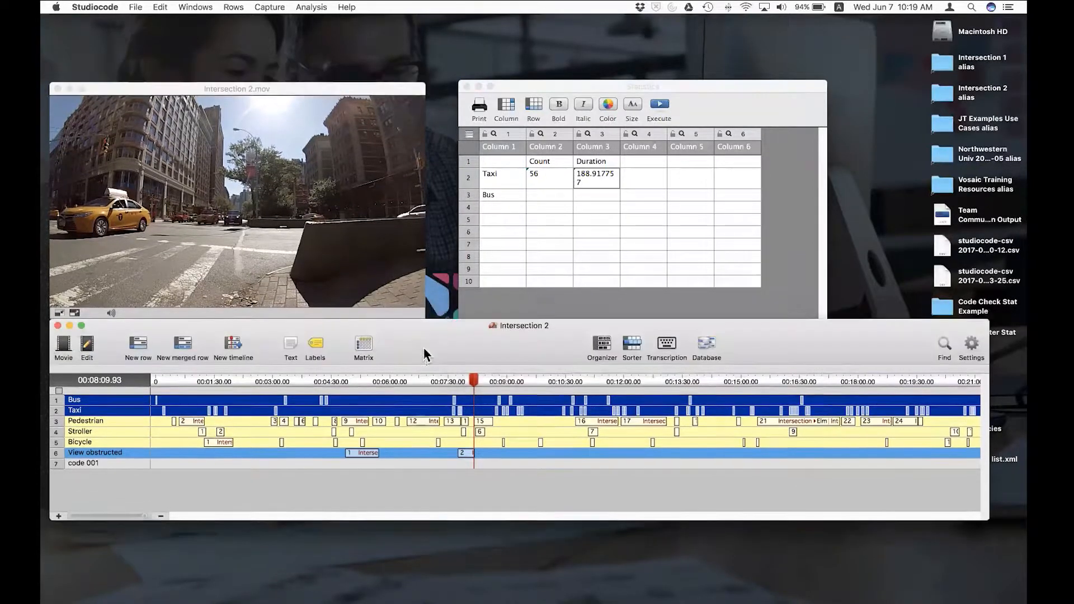
left_click_drag(425, 352, 424, 367)
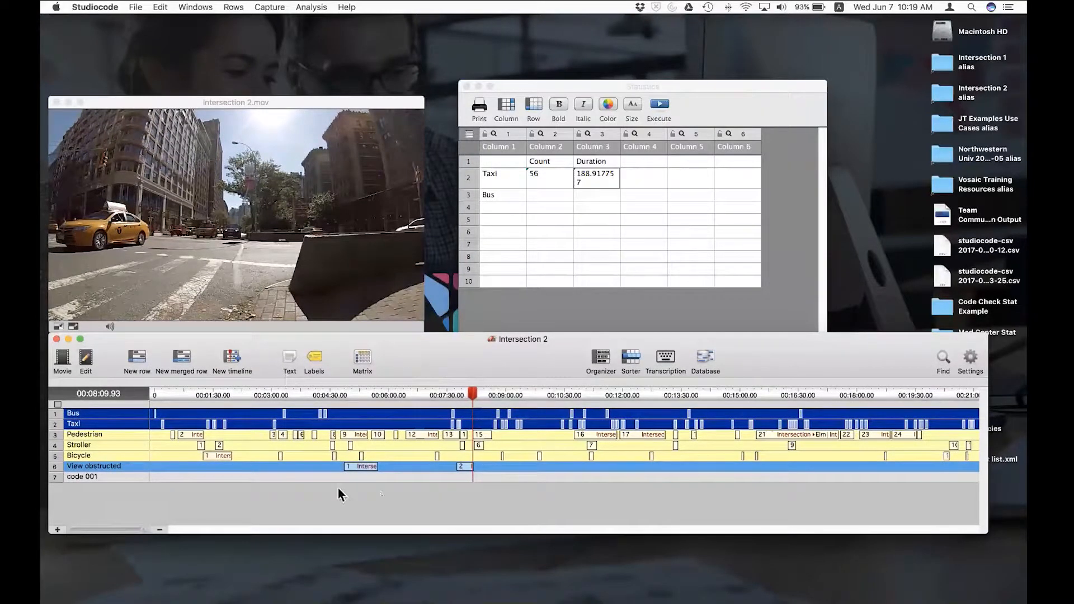
left_click(704, 100)
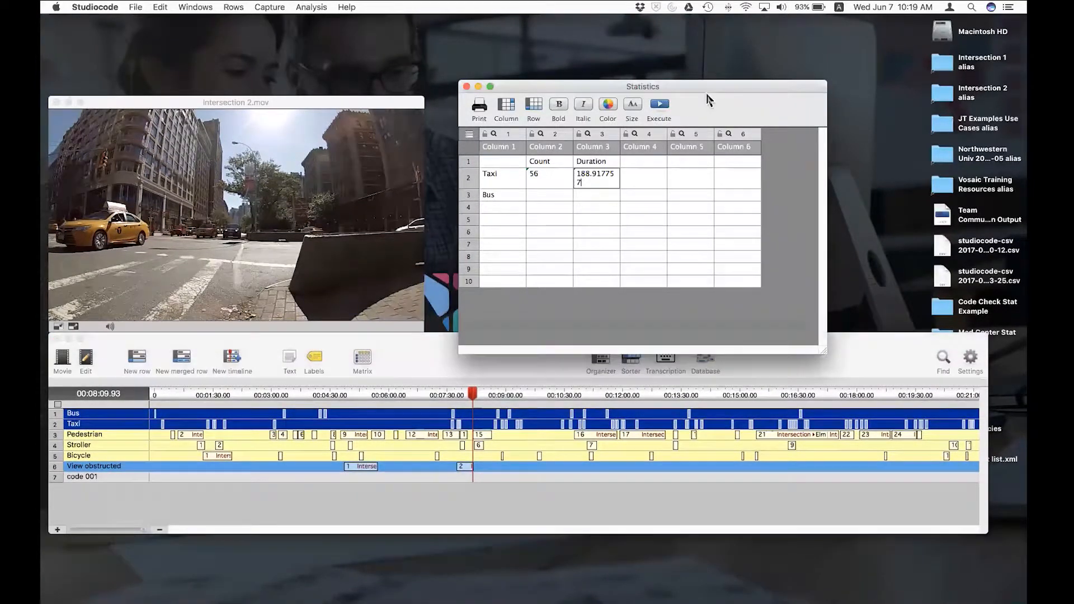
left_click_drag(698, 91, 682, 76)
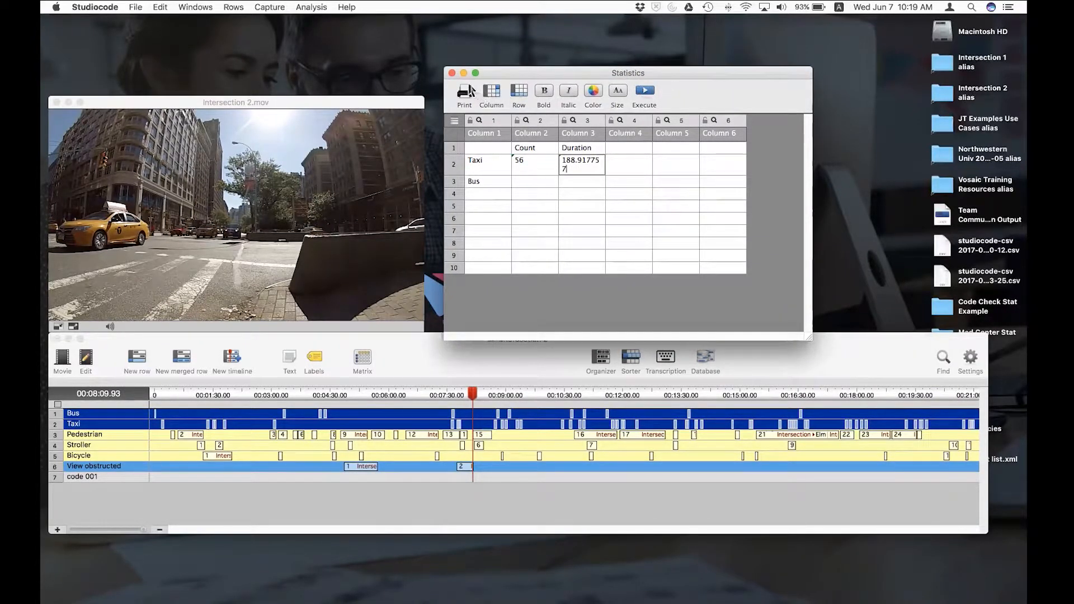
Close the Statistics window without saving and open the recent statistical window Intersections STAT - Vehicle Legality
left_click(451, 73)
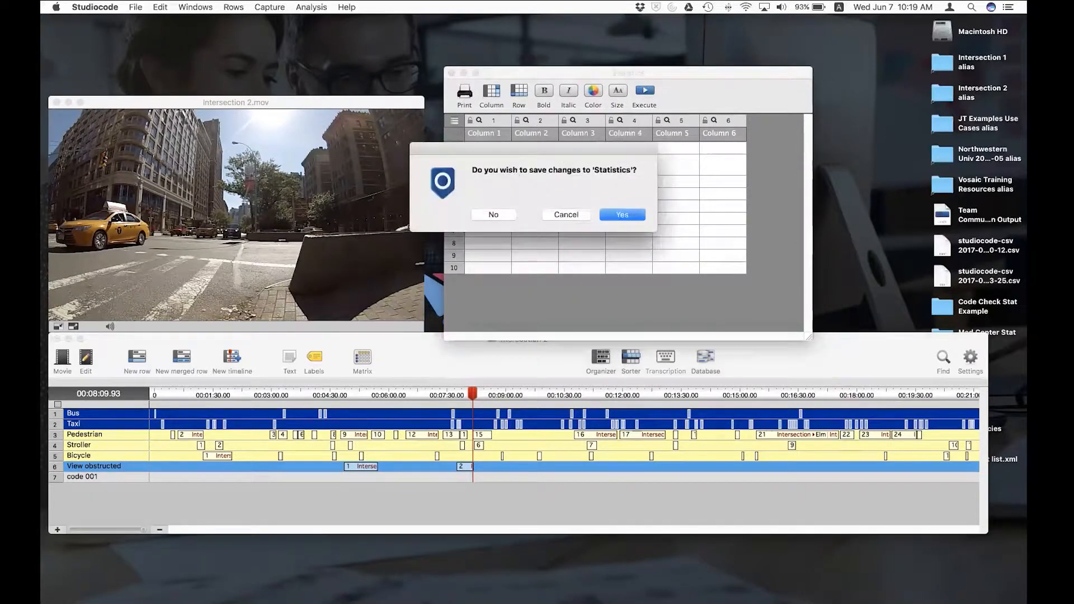
left_click(510, 215)
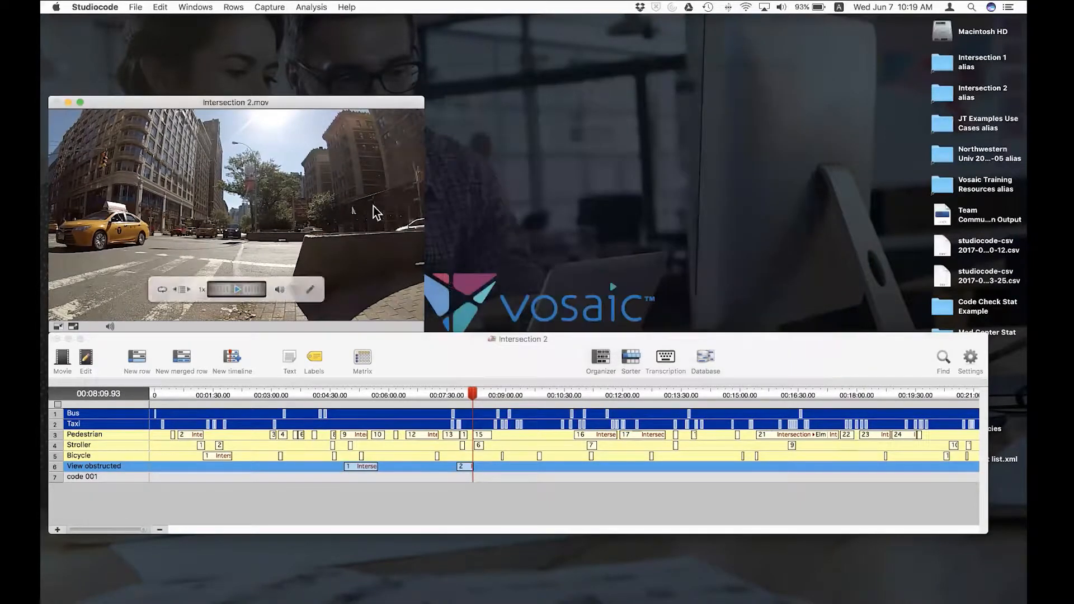
left_click(135, 7)
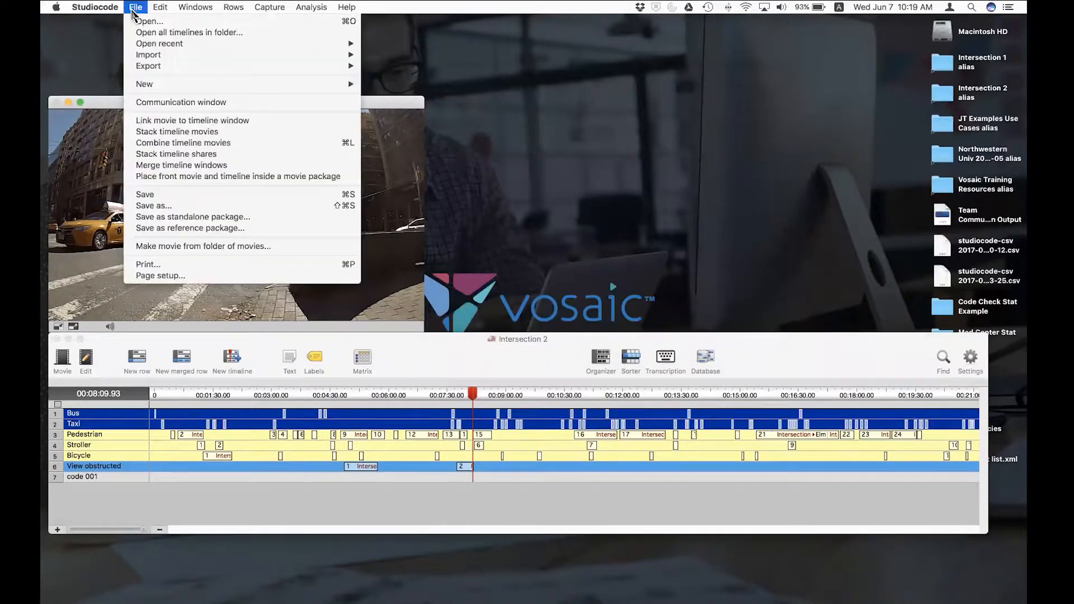
mouse_move(156, 44)
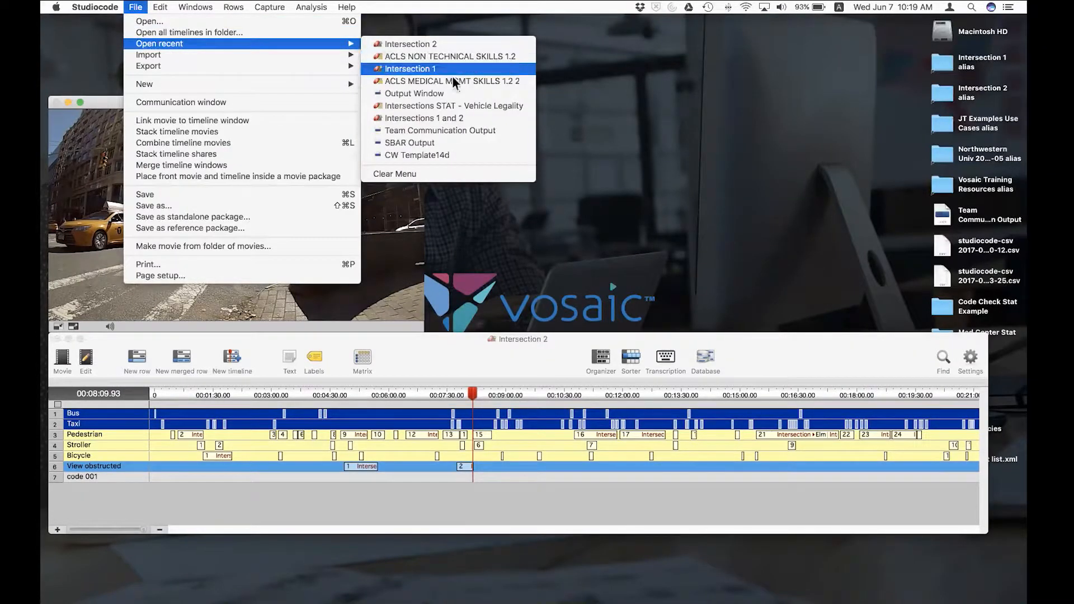
left_click(467, 107)
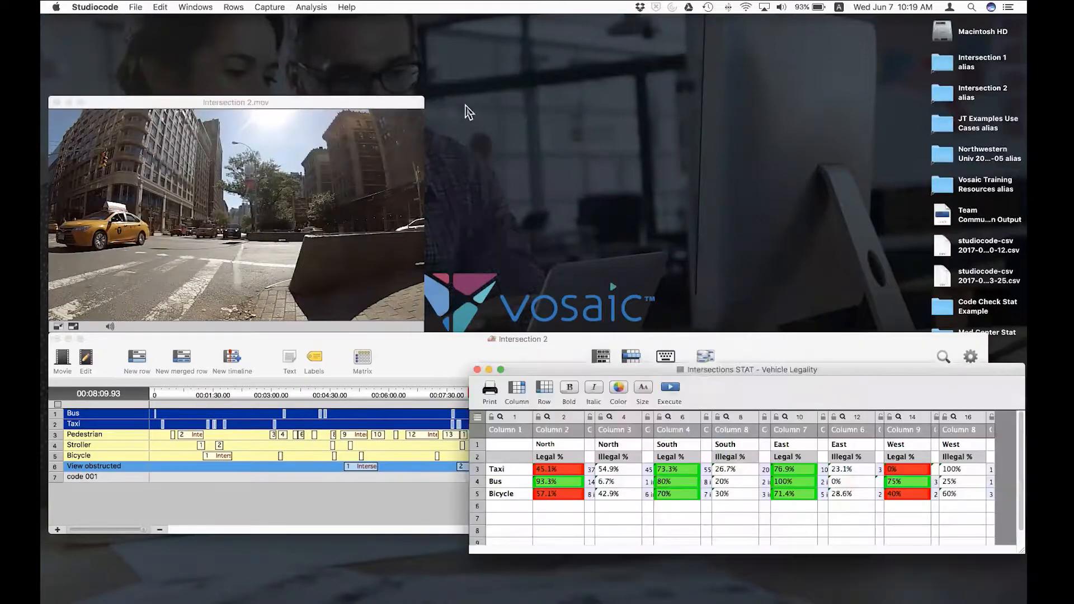
Move the Vehicle Legality statistics window up beside the movie, close the Intersection 2 timeline, and execute the statistics with no timeline open
left_click_drag(789, 378, 742, 118)
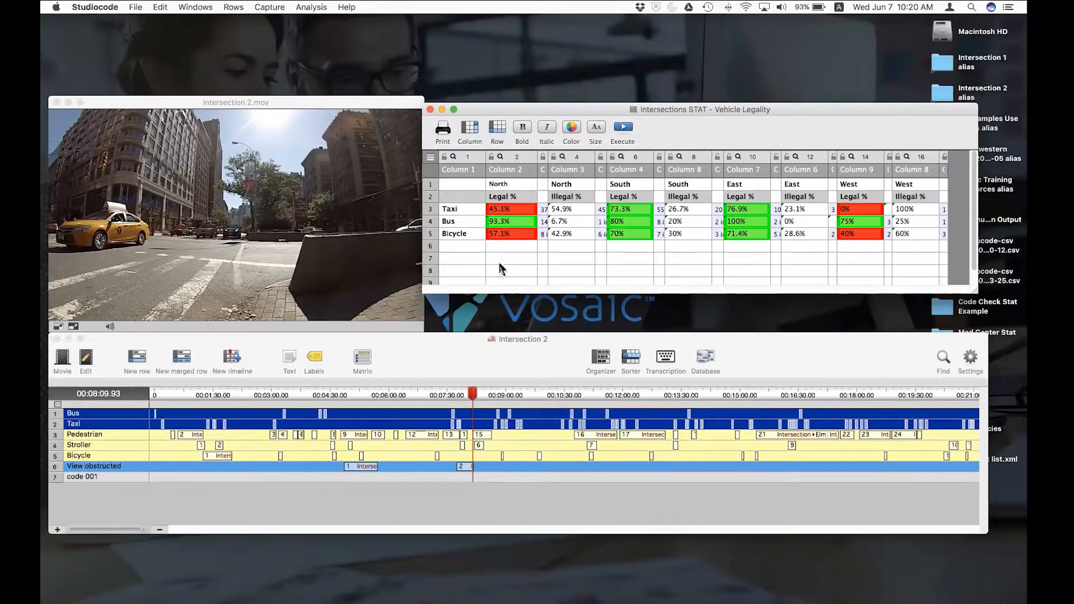
left_click(57, 339)
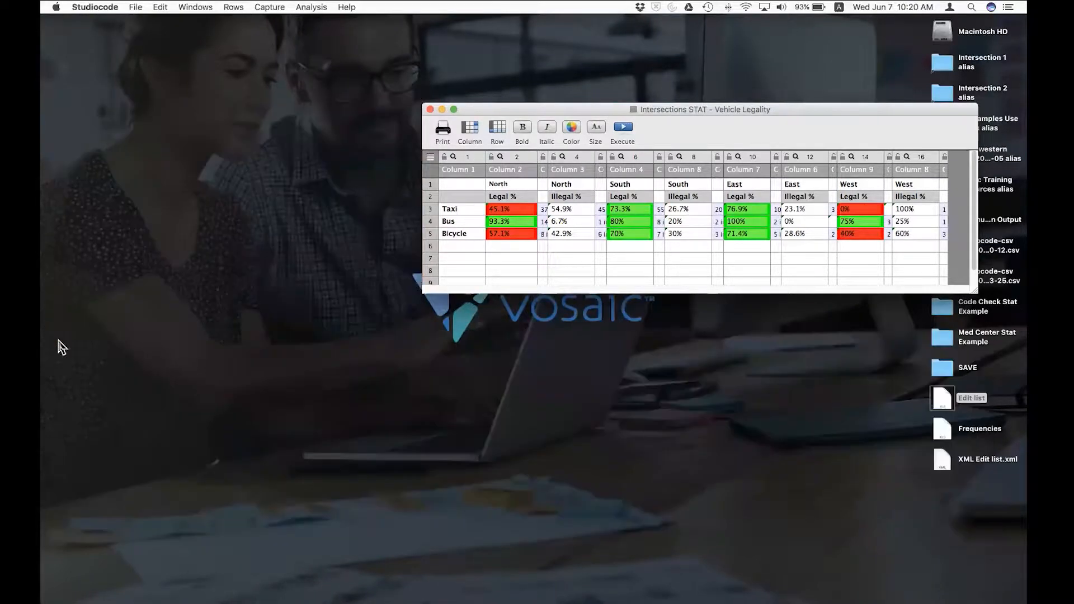
left_click(632, 130)
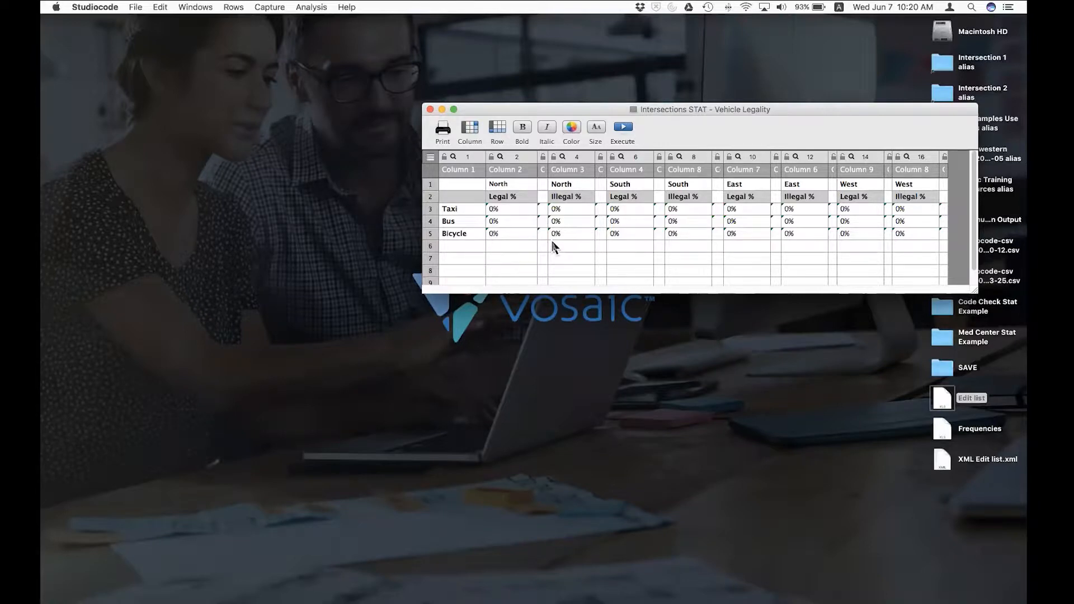
left_click_drag(763, 109, 762, 106)
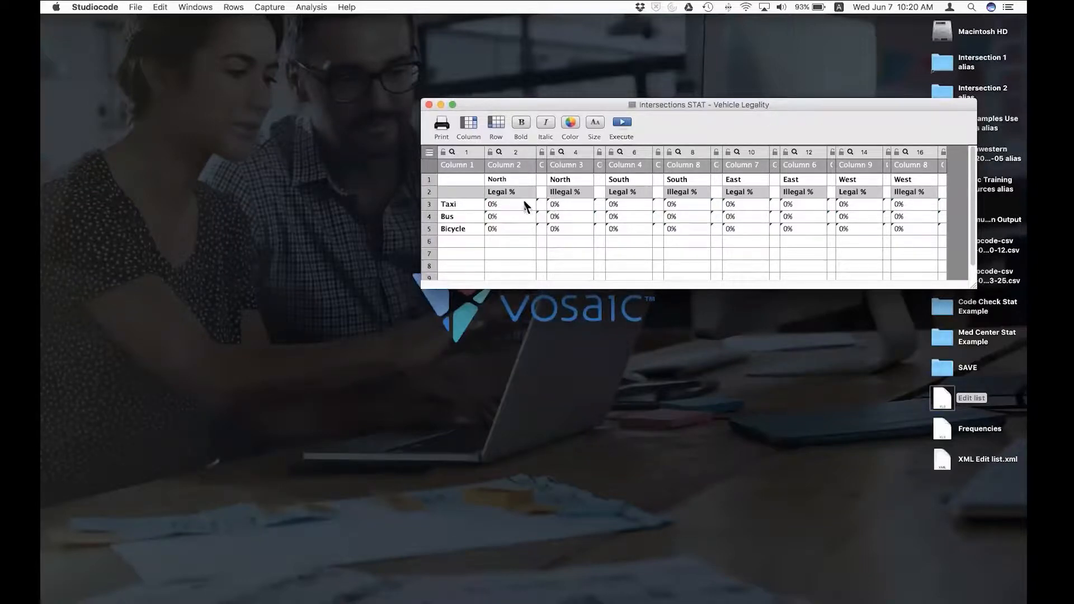
Open only the Intersection 1 timeline from the recent Intersection 1 package
left_click(143, 15)
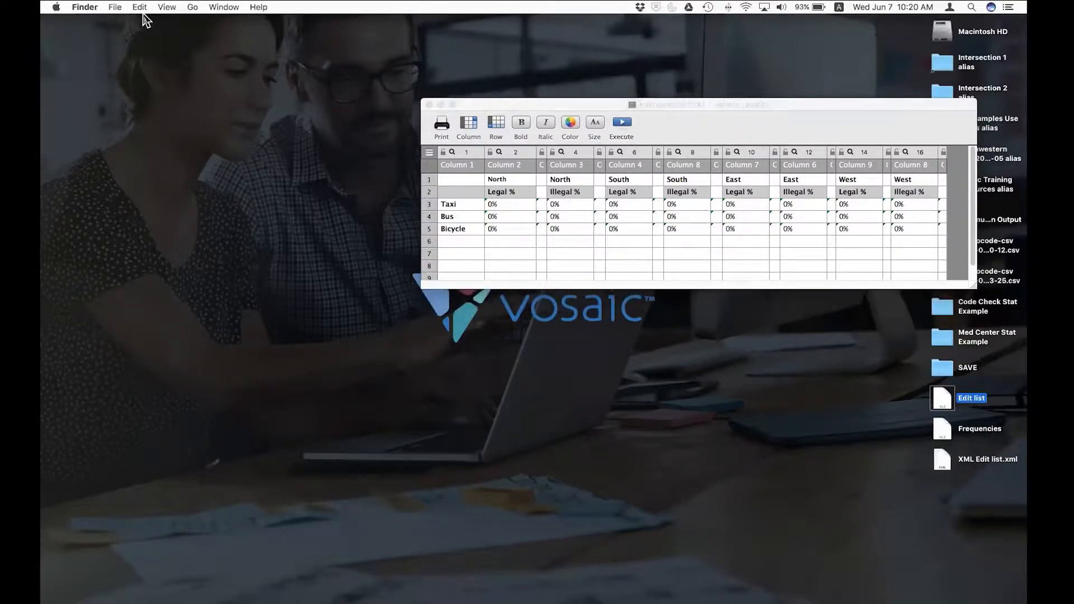
left_click(679, 125)
left_click(136, 7)
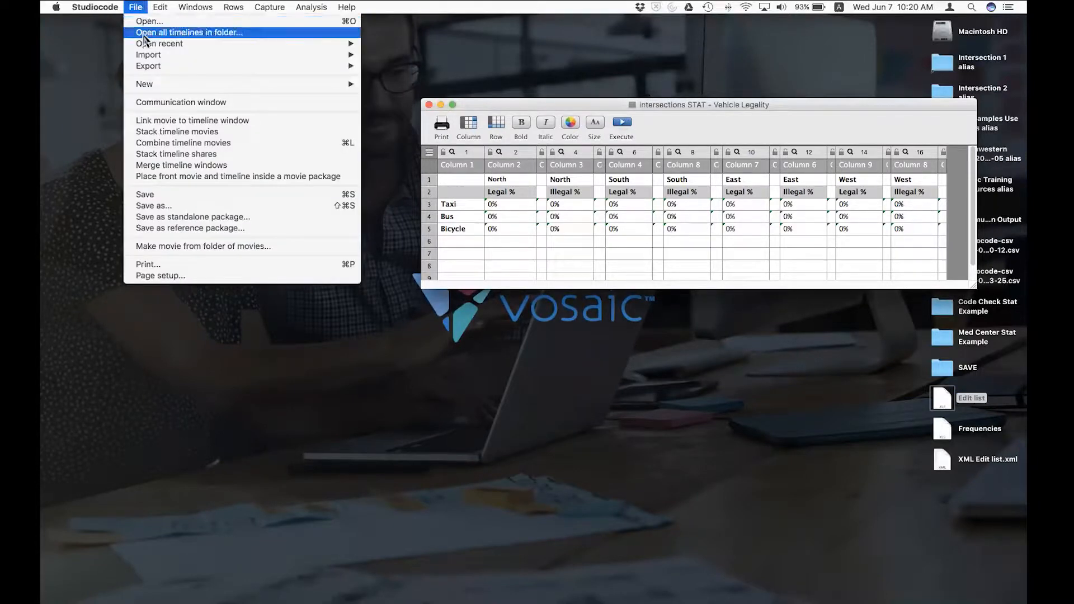
mouse_move(148, 49)
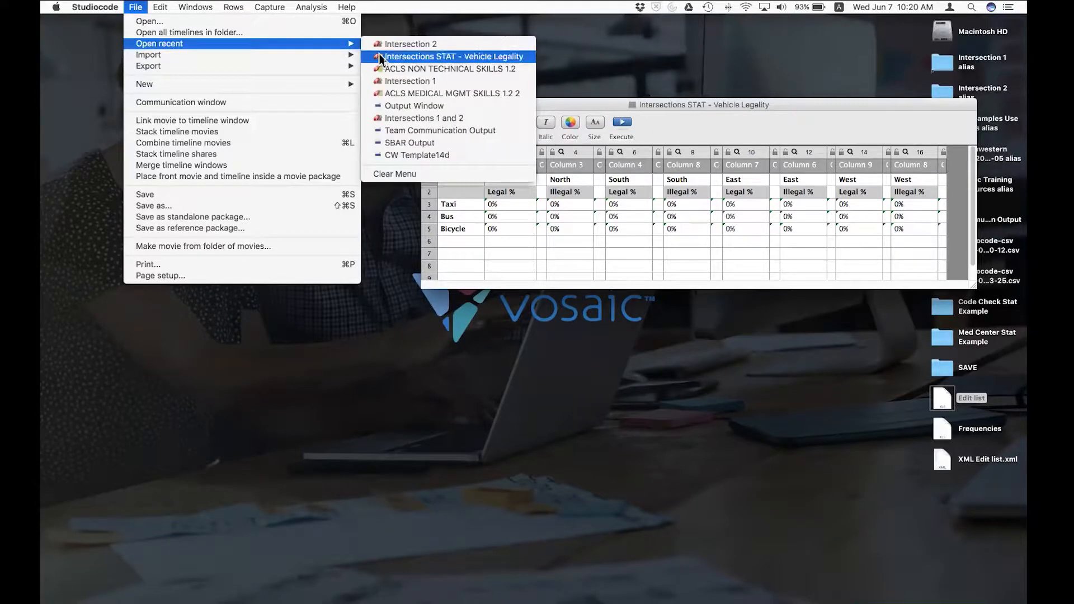
left_click(418, 83)
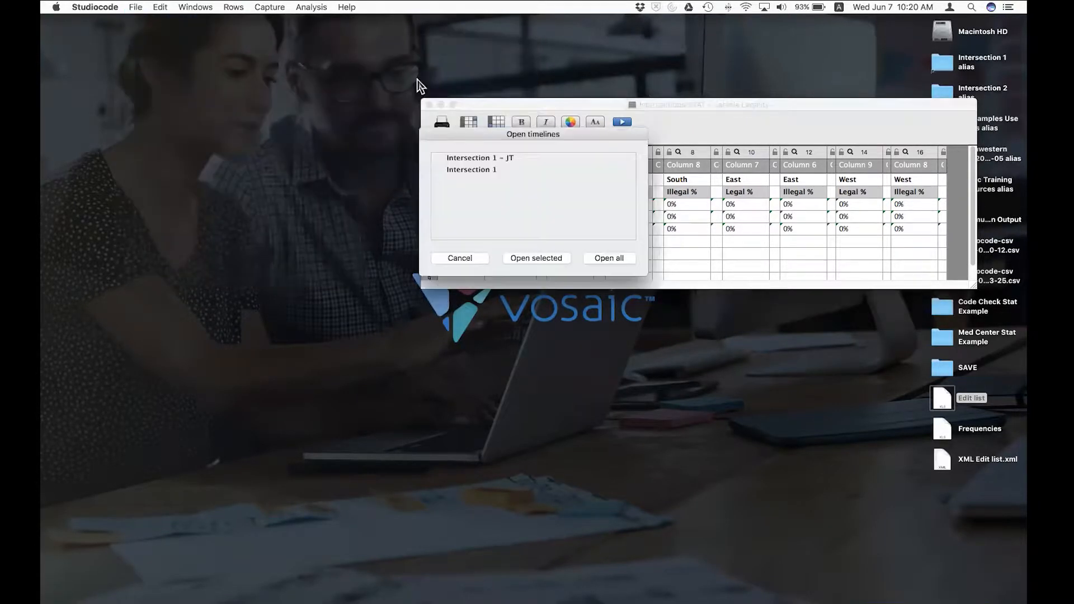
left_click(492, 172)
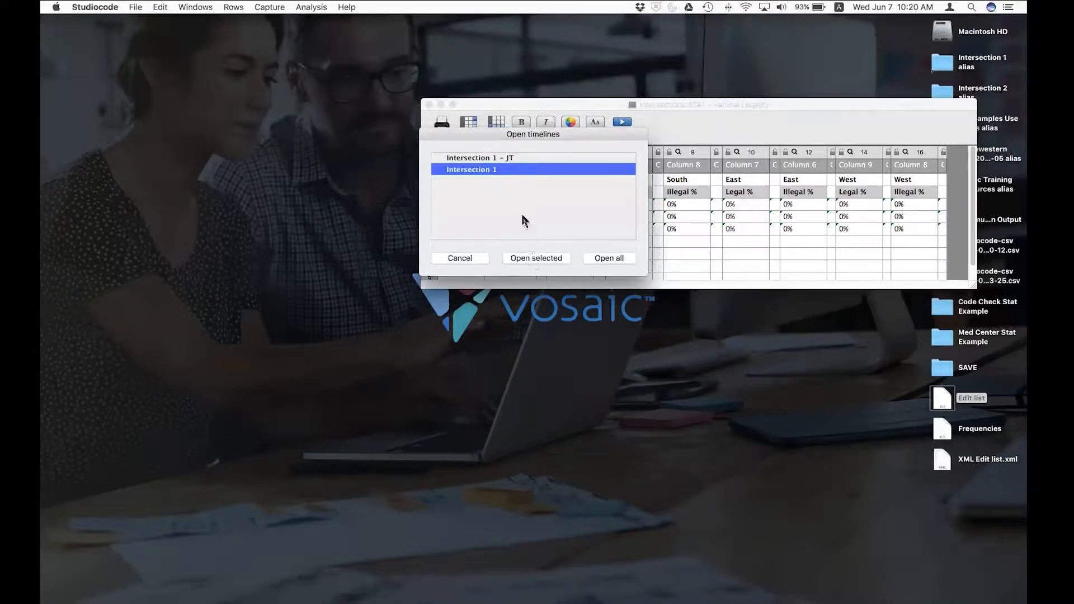
left_click_drag(512, 136, 467, 151)
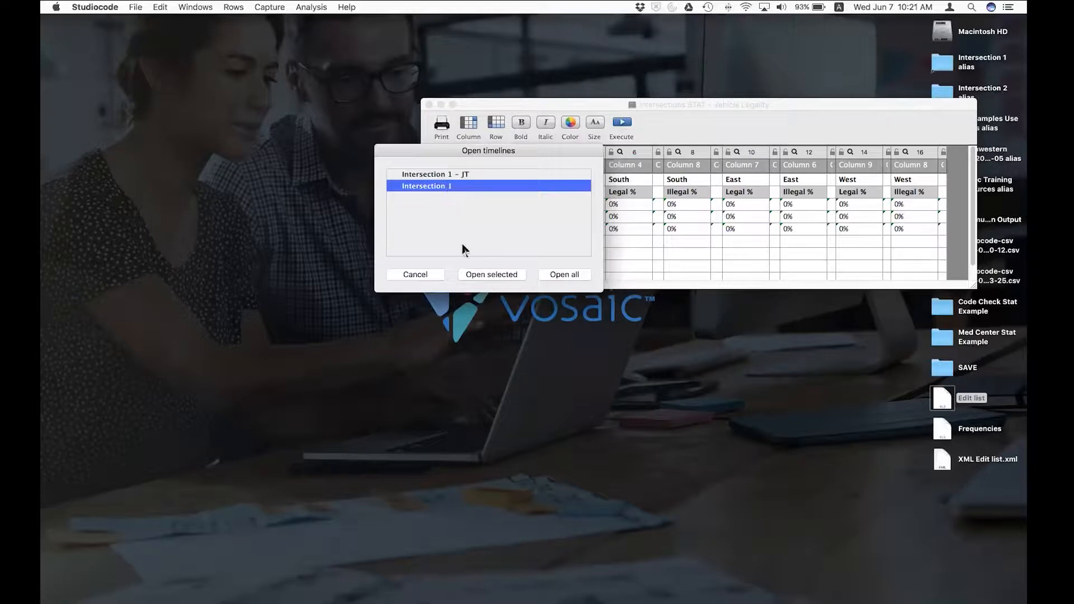
left_click(493, 275)
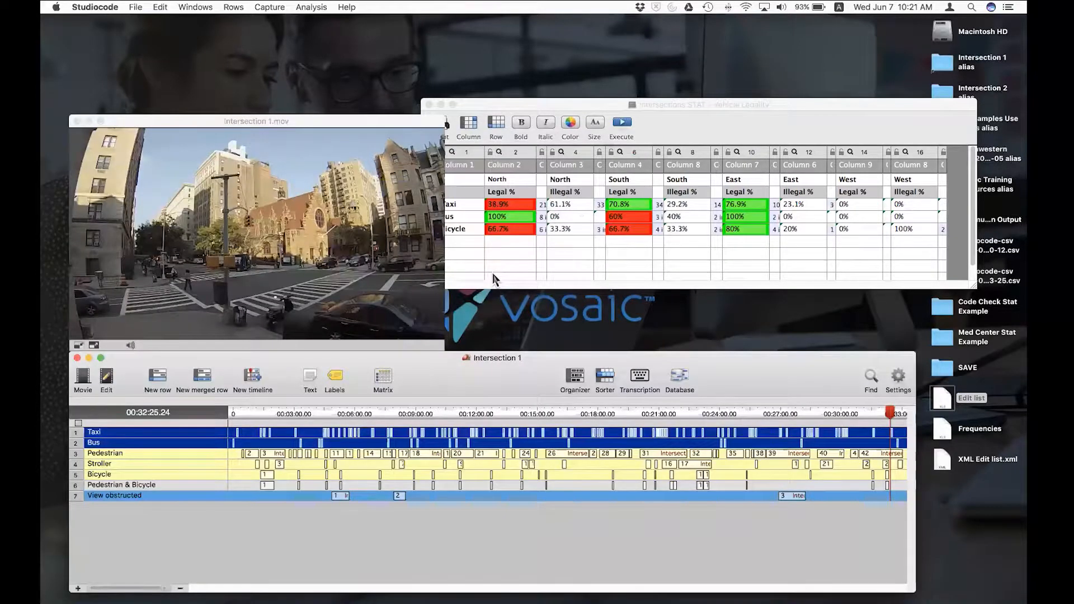
Play the Taxi instances behind the North Legal count in the Vehicle Legality statistics, and close the clip window
left_click(688, 128)
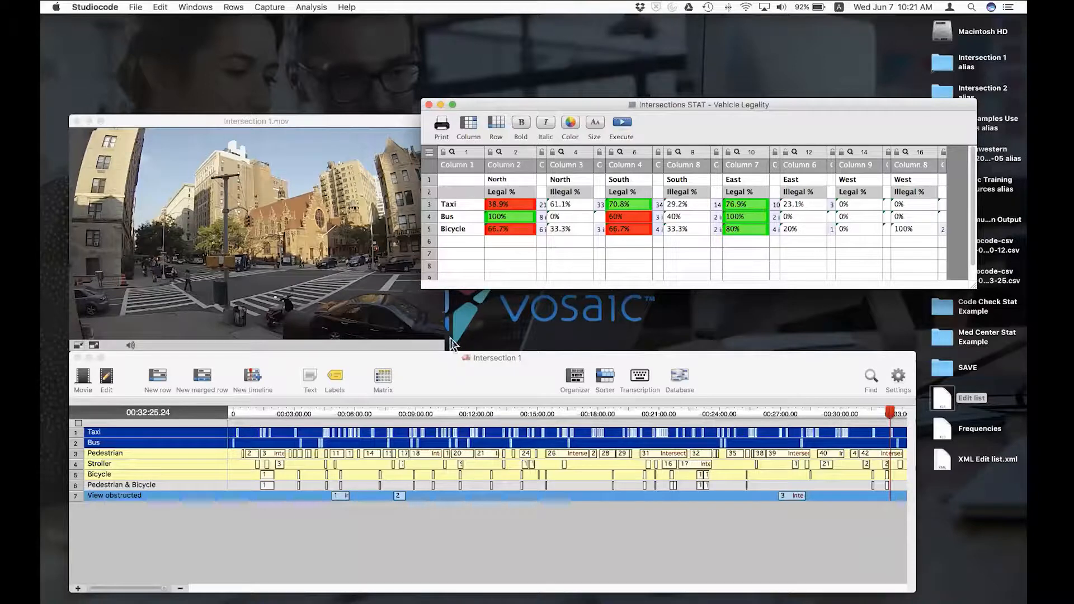
double_click(542, 204)
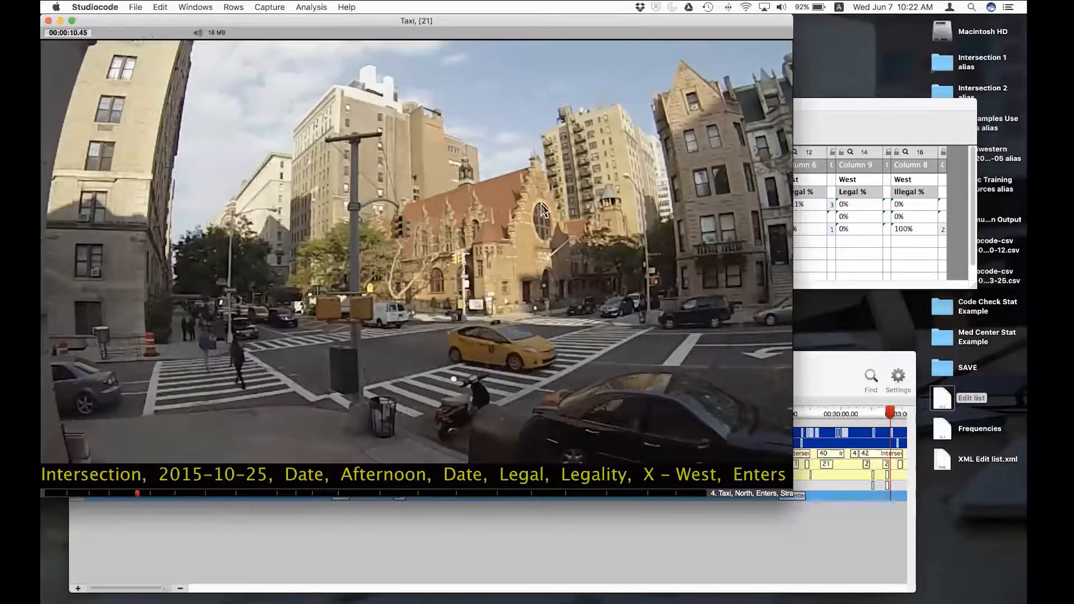
key("super+w")
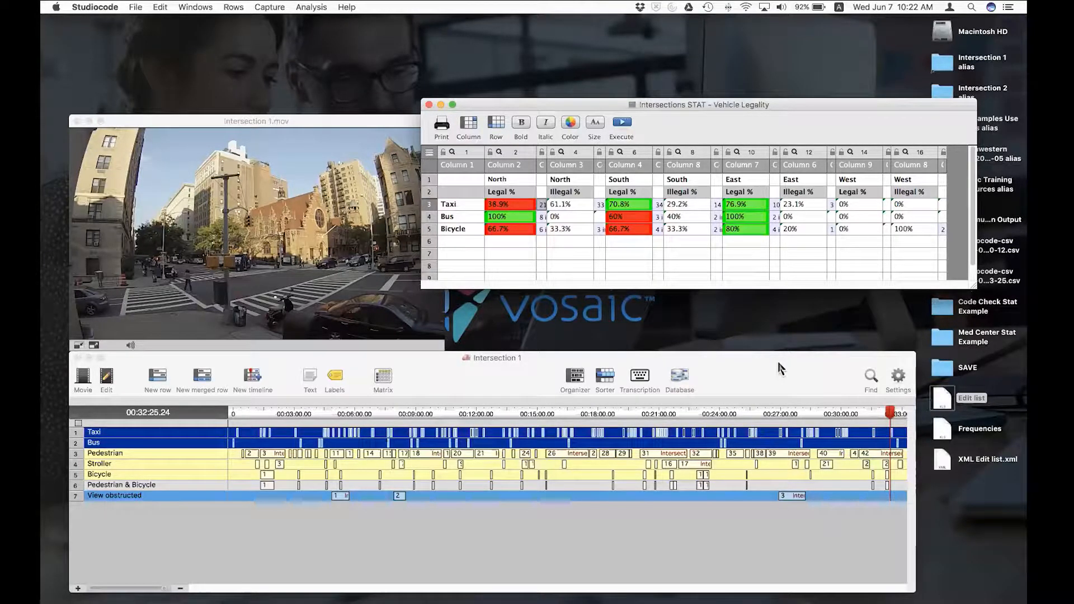
Close the Intersection 1 timeline, open the recent Intersections 1 and 2 package, and bring the Vehicle Legality statistics to the front
left_click(466, 369)
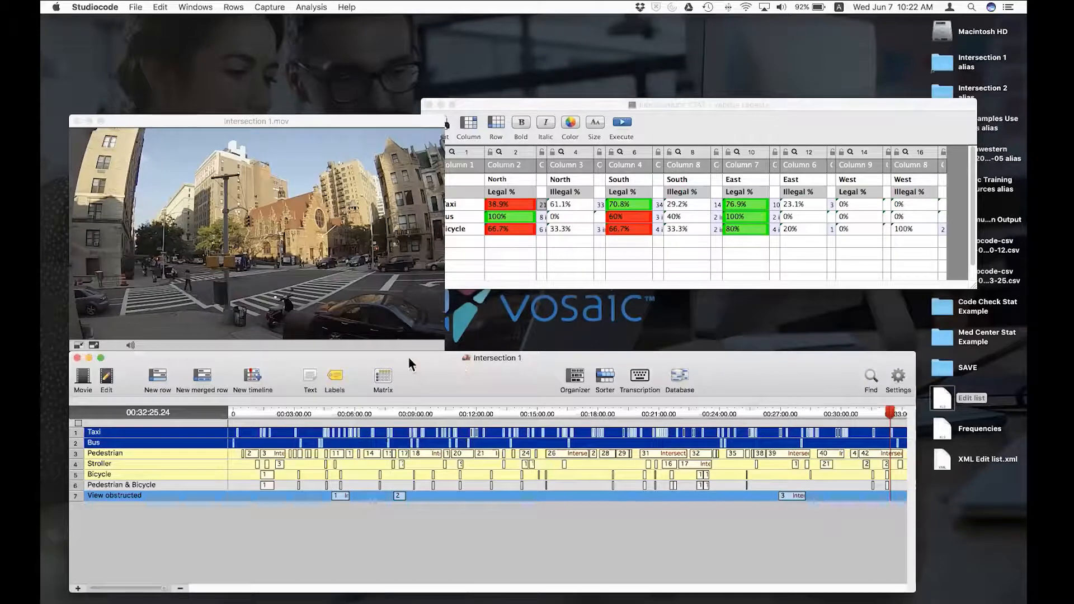
left_click(77, 358)
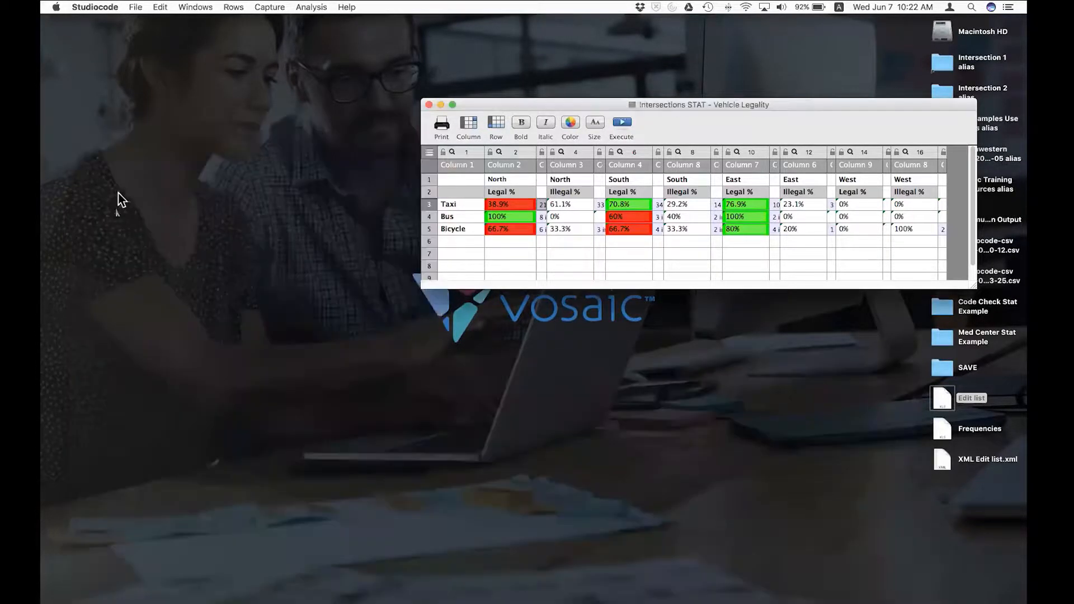
left_click(136, 8)
mouse_move(146, 44)
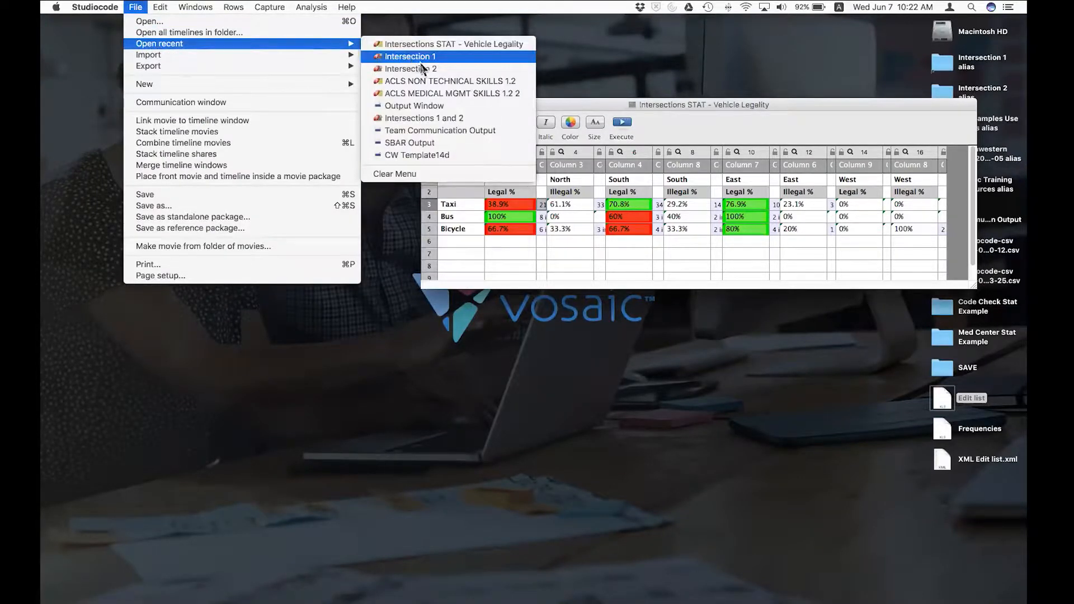
left_click(453, 119)
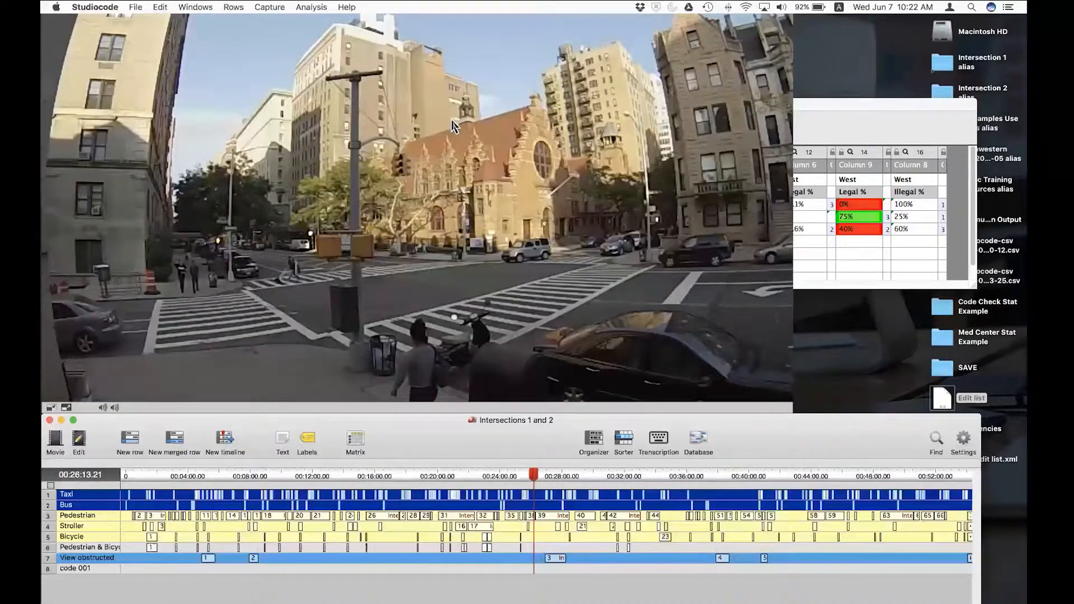
left_click(877, 128)
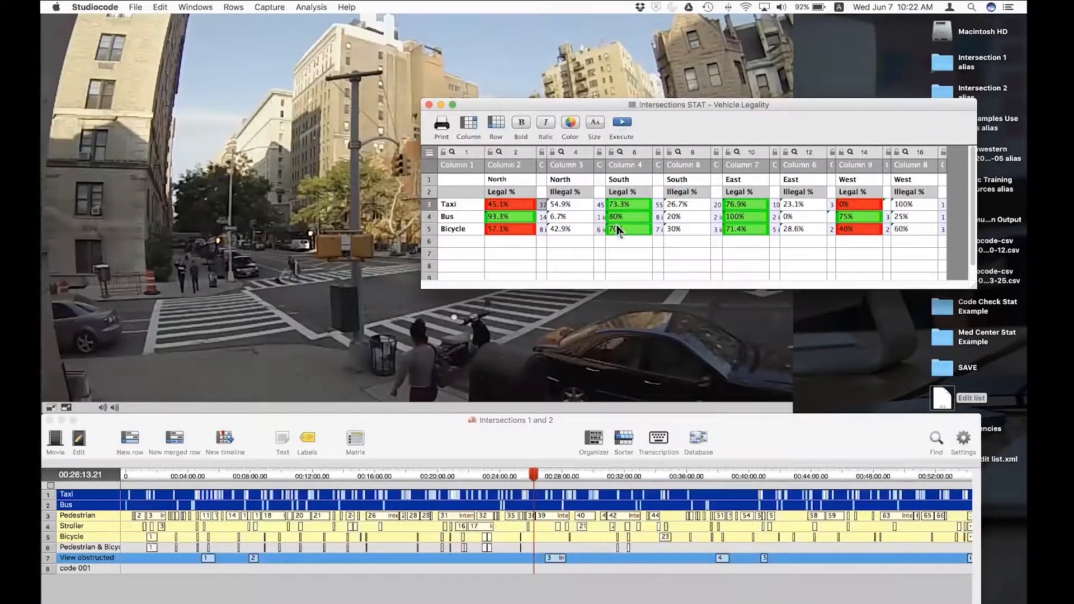
Scrub the Intersections 1 and 2 timeline from about 19:03 to 33:20 to view footage from both intersections
left_click(456, 395)
left_click(422, 477)
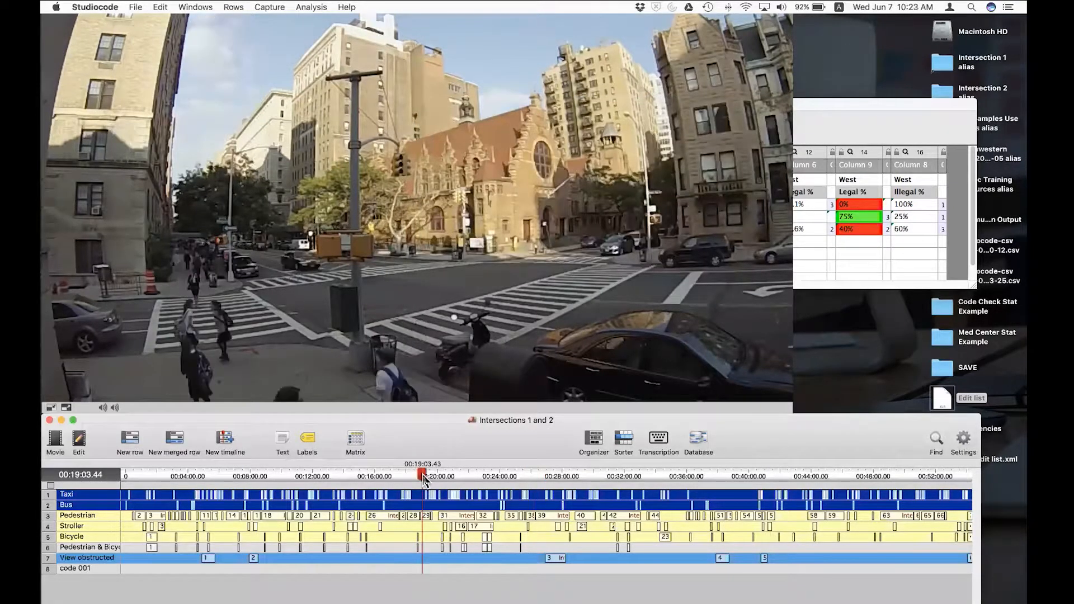
left_click_drag(423, 480, 646, 491)
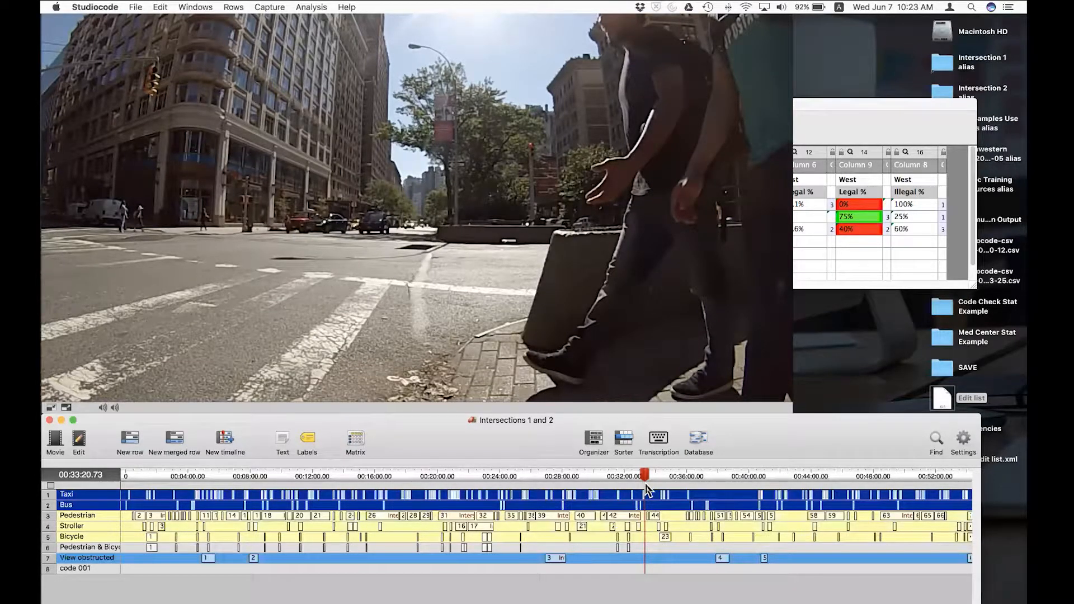
Play the Bicycle instances behind the North Legal count in the Vehicle Legality statistics, and close the clip window
left_click(868, 118)
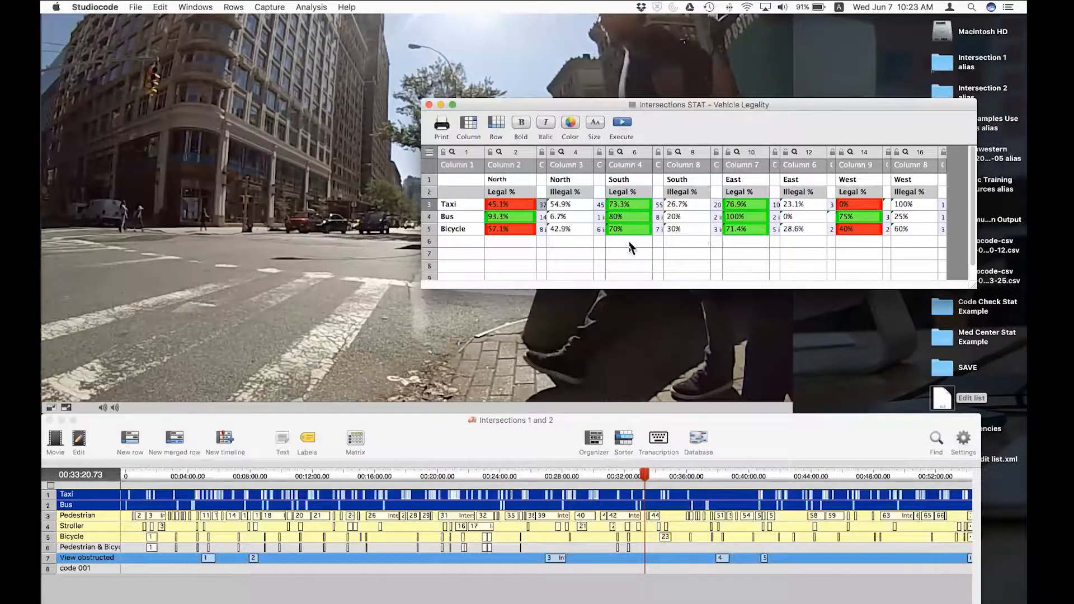
mouse_move(612, 302)
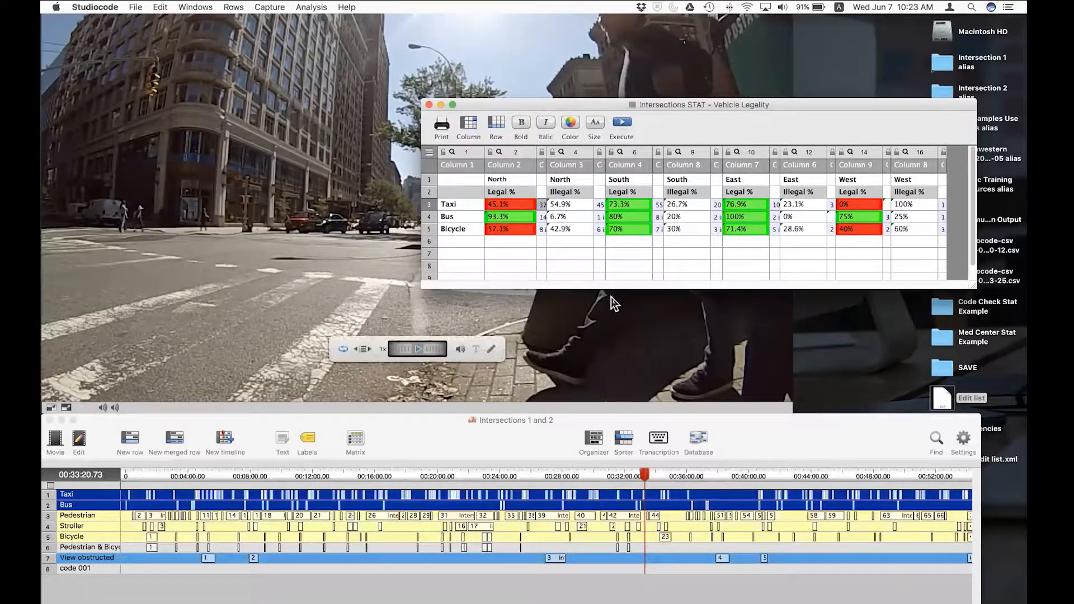
left_click(541, 230)
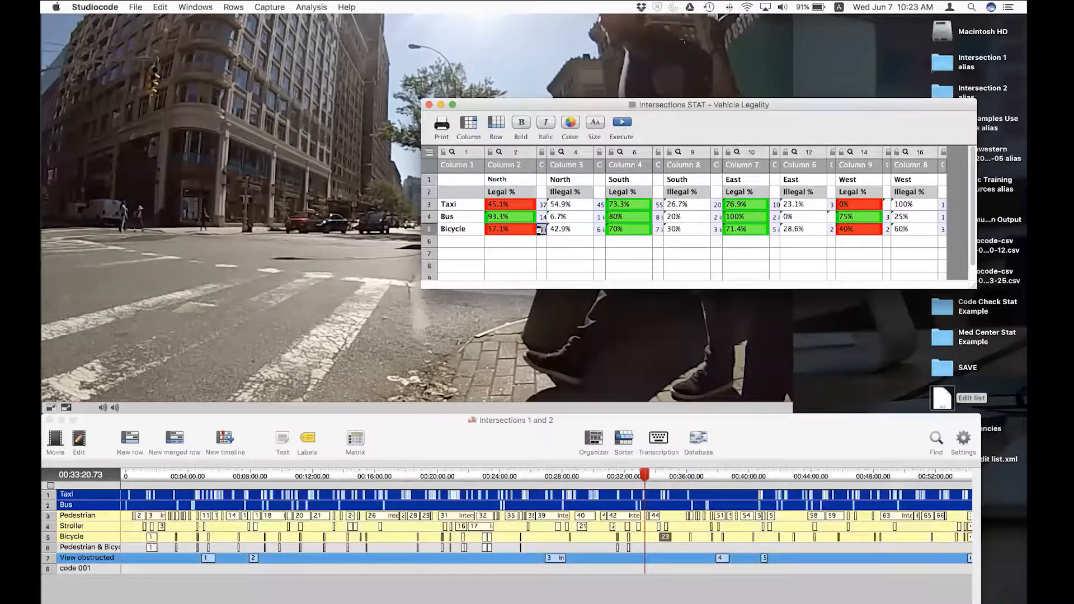
double_click(541, 230)
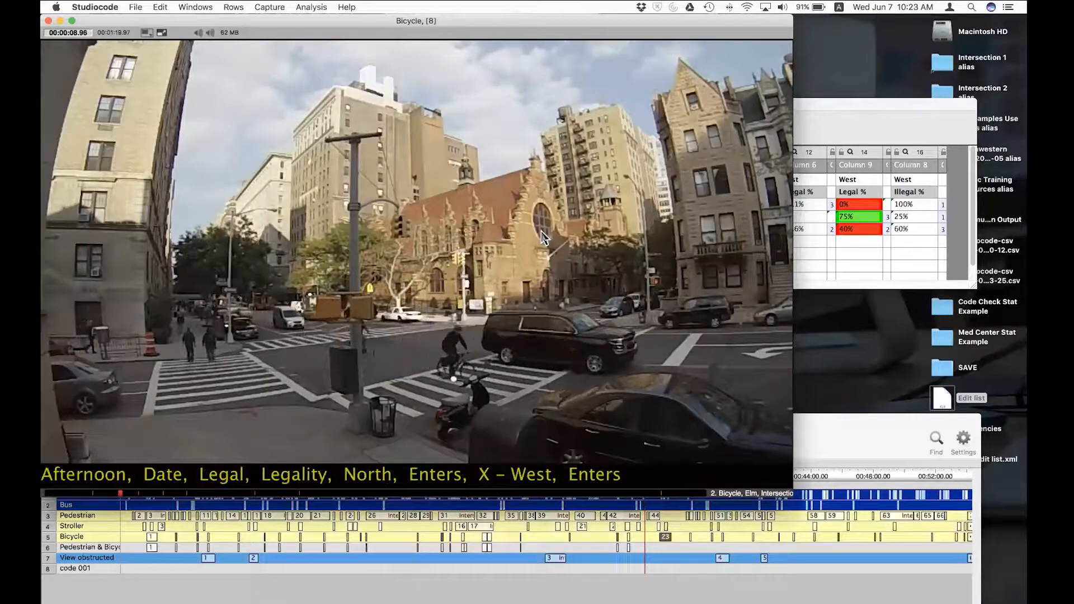
key("super+w")
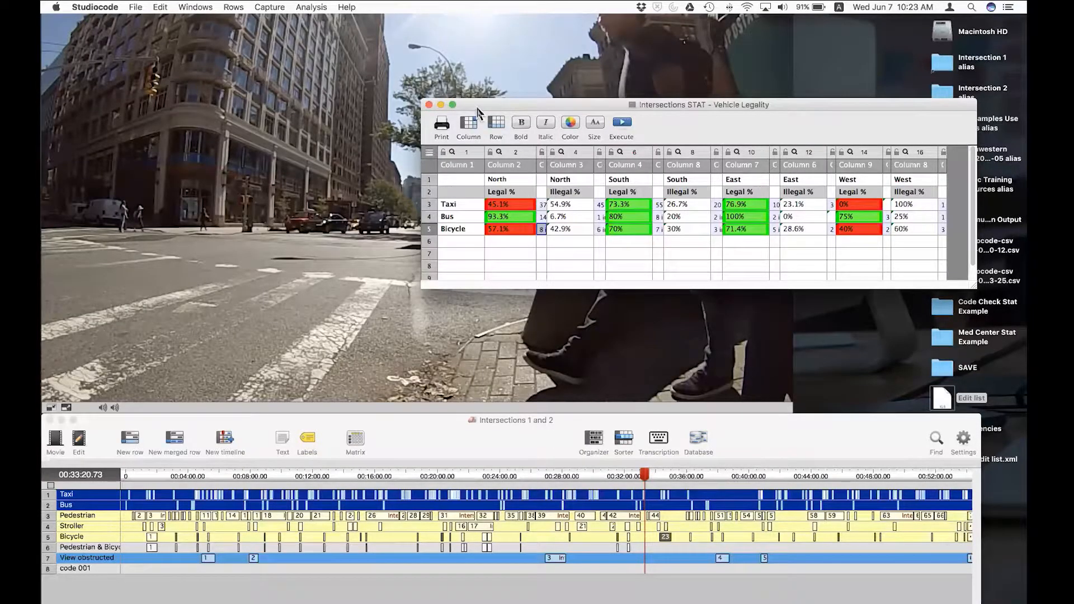
Shift the Vehicle Legality statistics window slightly up and to the left, and close the Intersections 1 and 2 timeline
left_click_drag(478, 109, 430, 100)
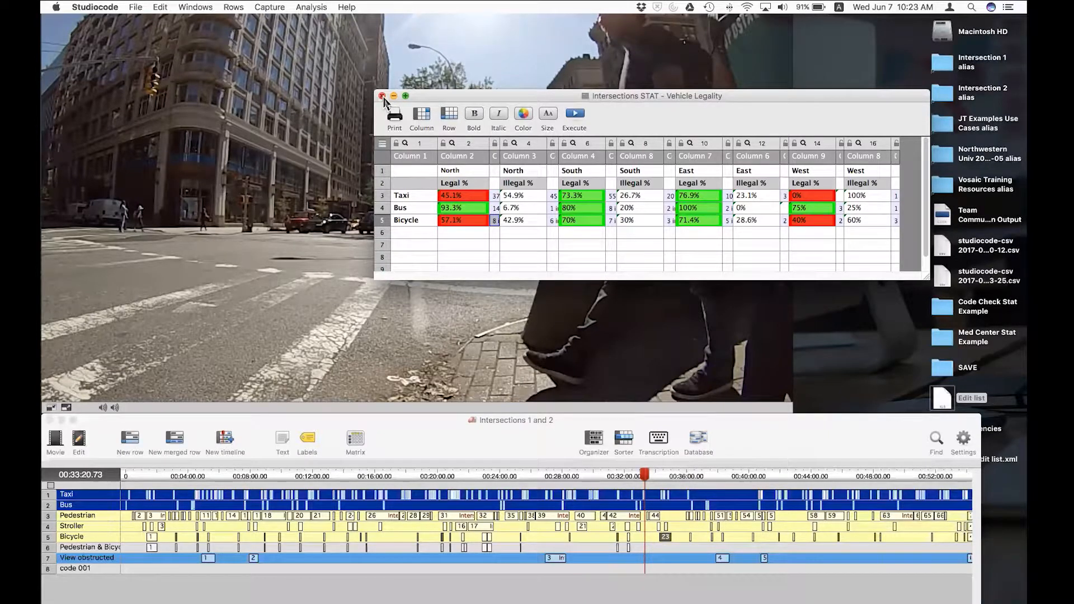
left_click_drag(493, 102, 485, 92)
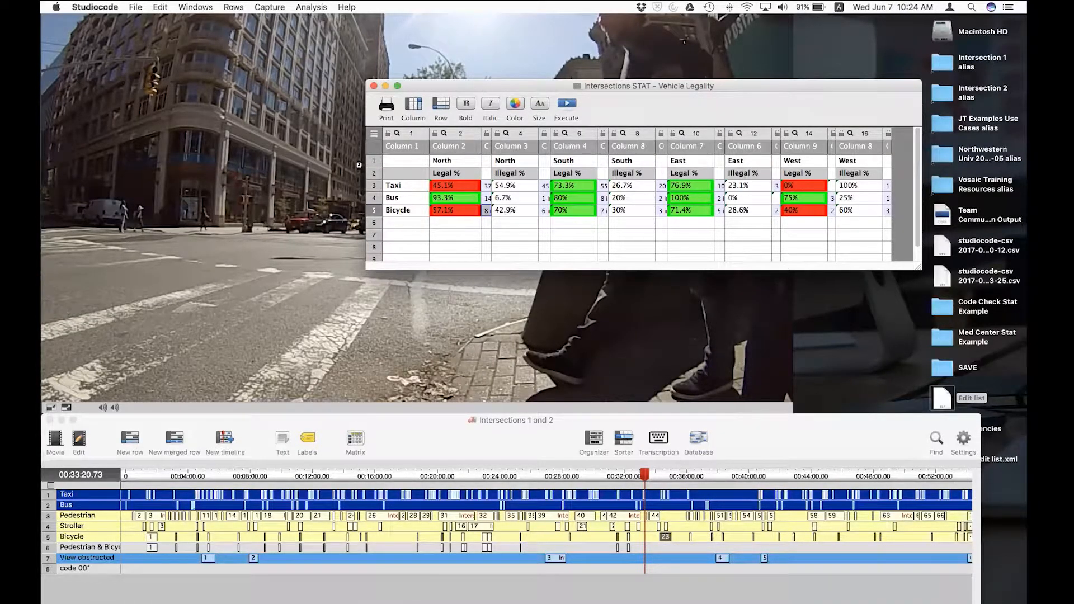
left_click(49, 420)
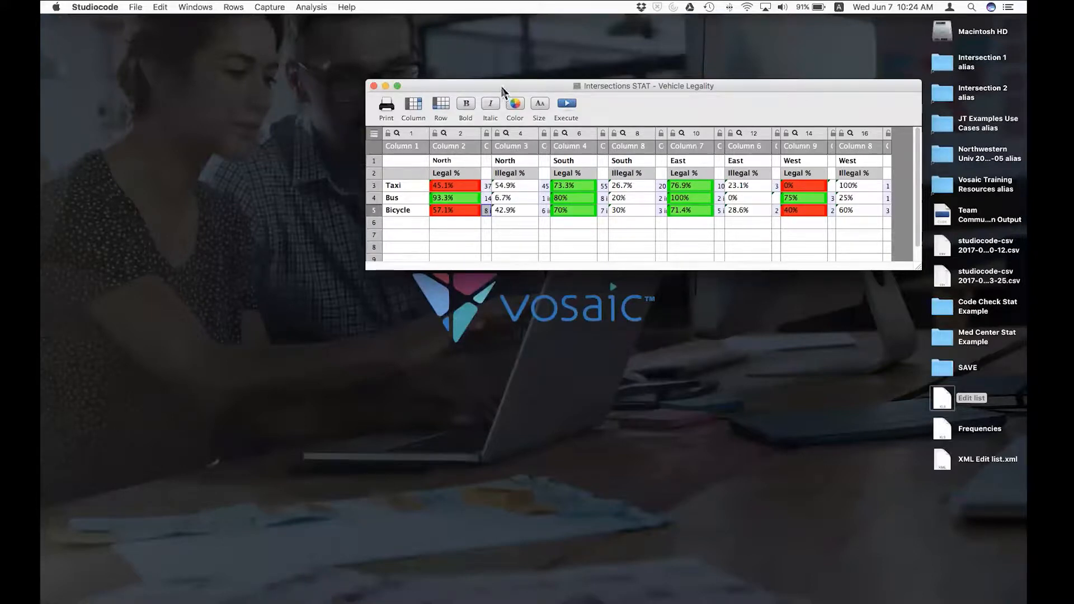
Open the online statistical command help in Chrome and examine the TIMER entry under Date and Time Commands
left_click(348, 8)
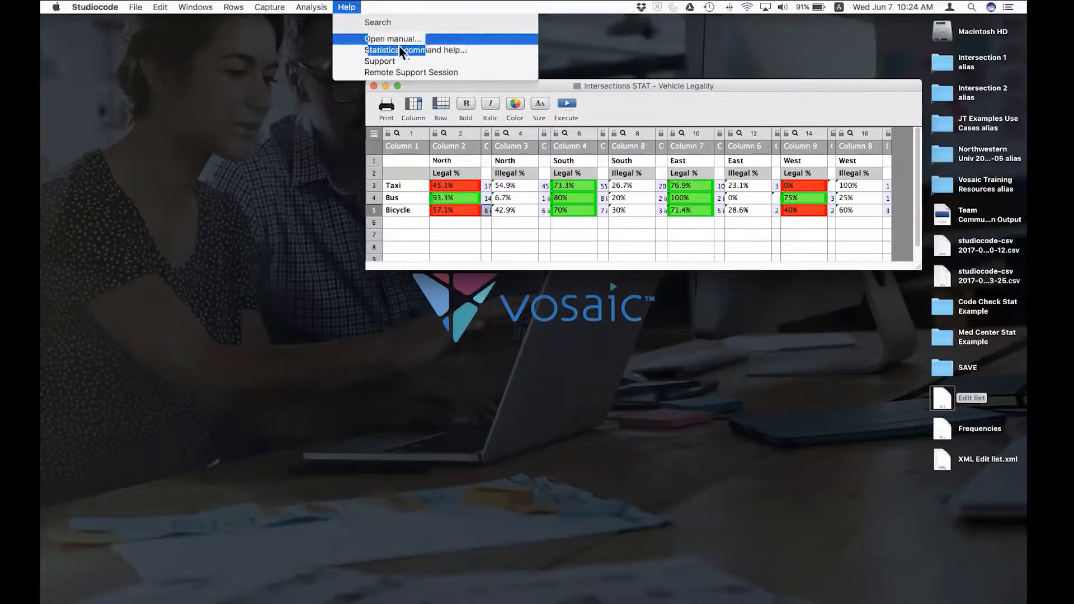
left_click(456, 51)
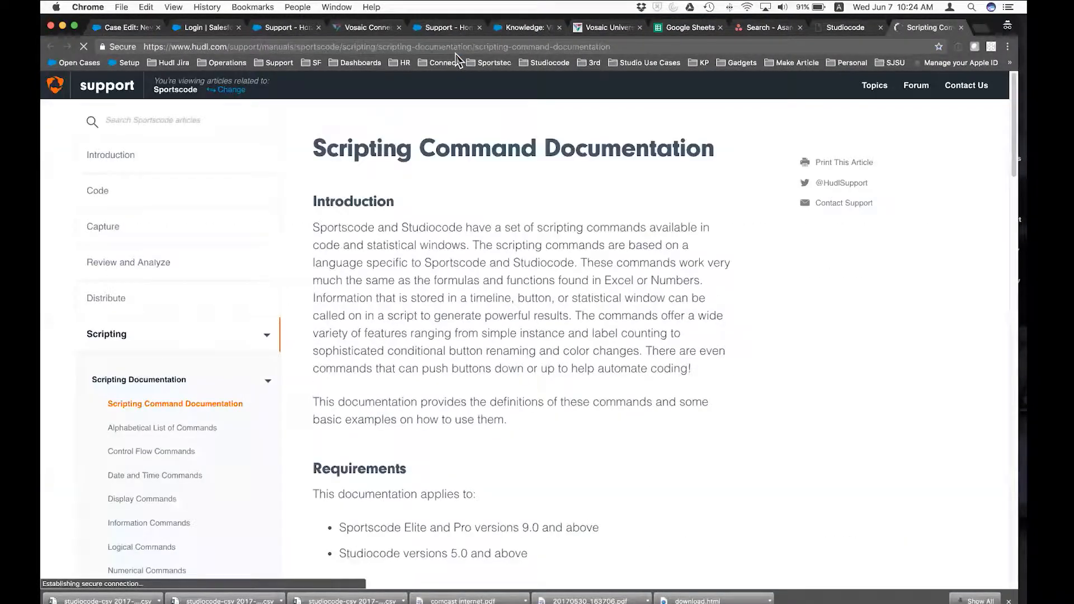
scroll(280, 300, "down", 3)
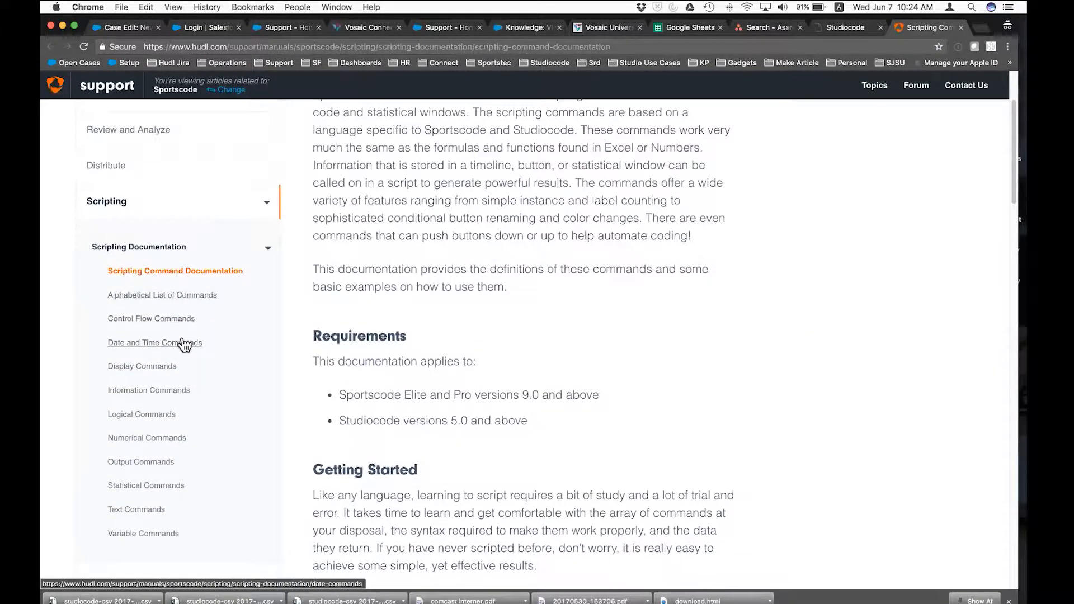
left_click(184, 344)
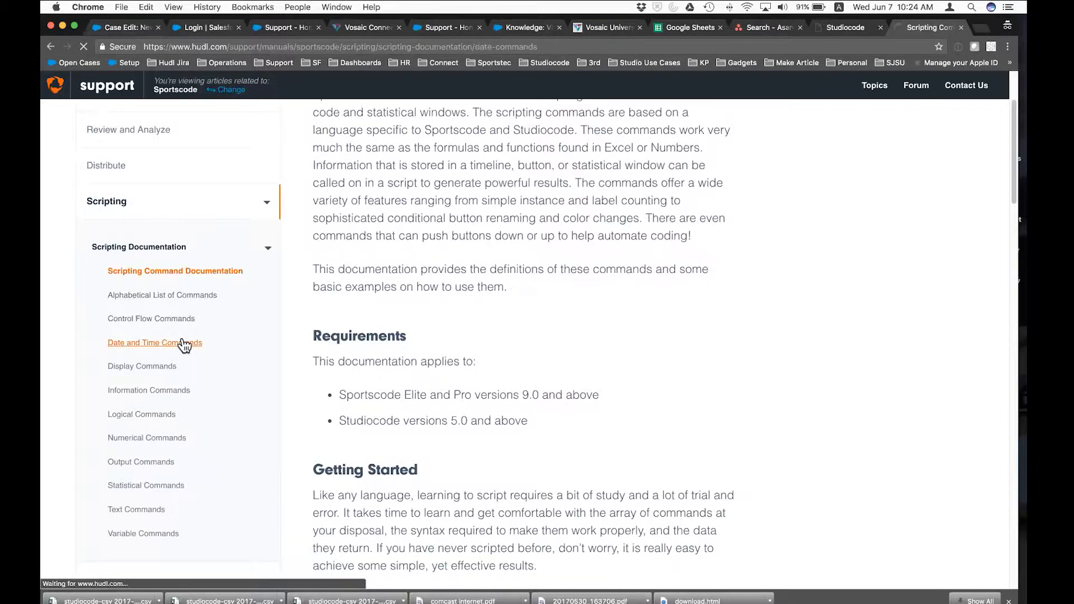
scroll(454, 359, "down", 2)
scroll(455, 360, "down", 3)
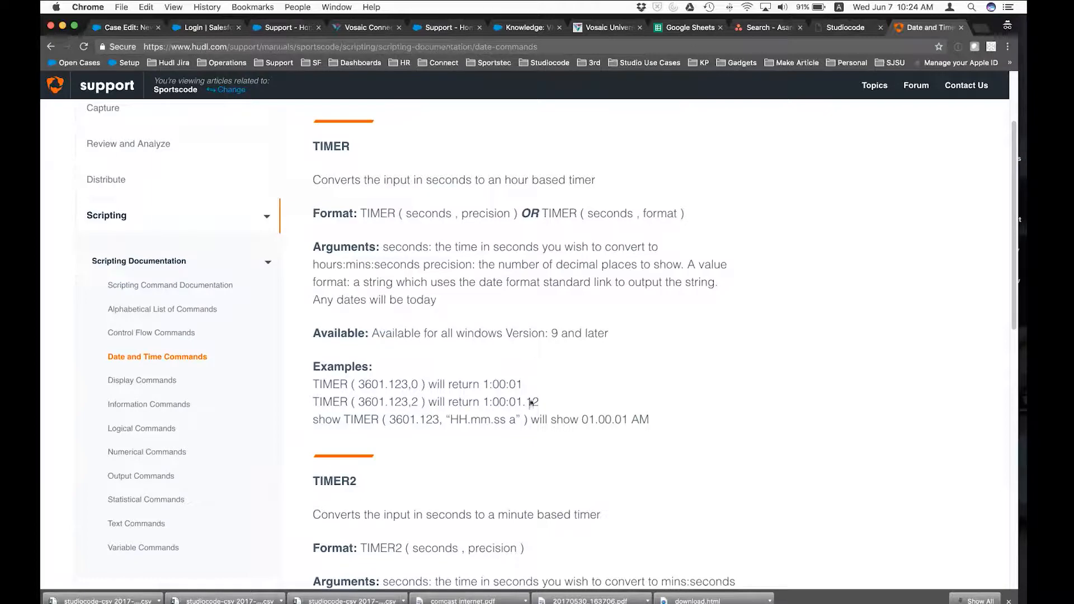
scroll(524, 330, "up", 2)
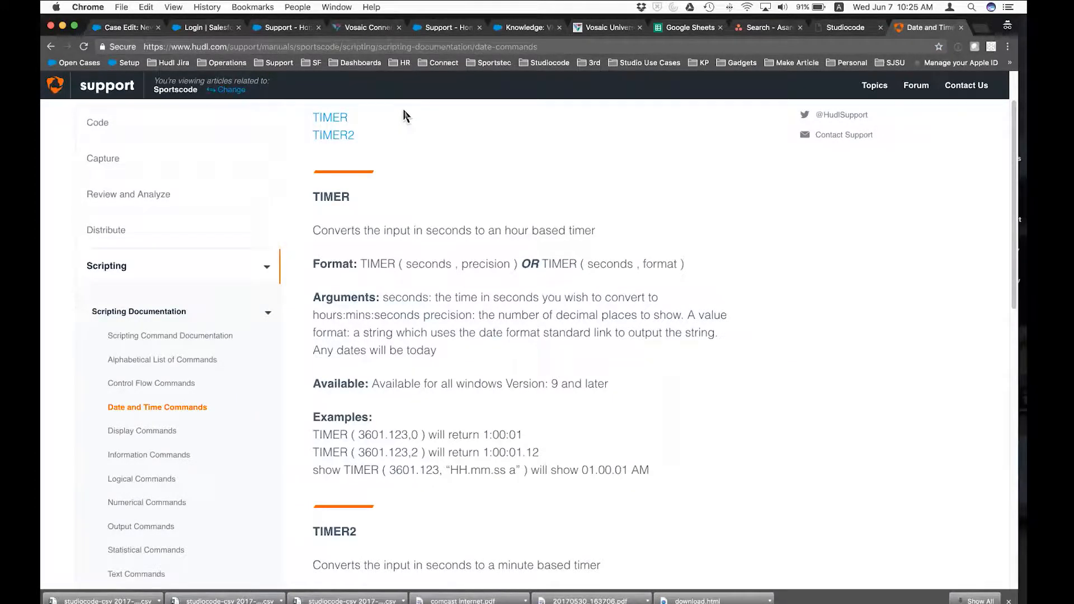
Leave the online command help for Studiocode and close the Vehicle Legality statistics window
key("super+h")
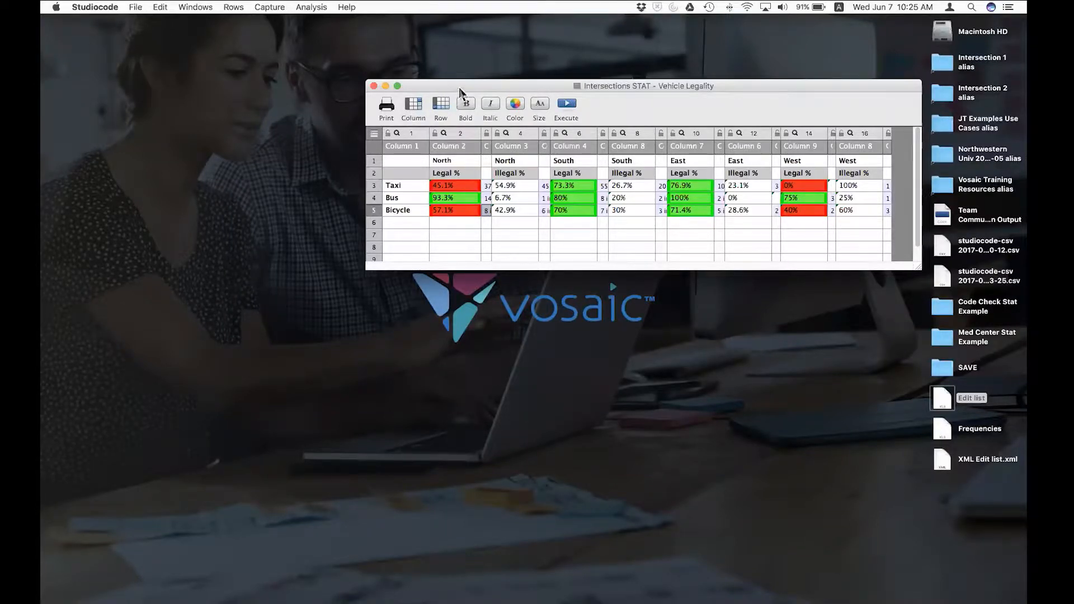
left_click_drag(459, 89, 454, 69)
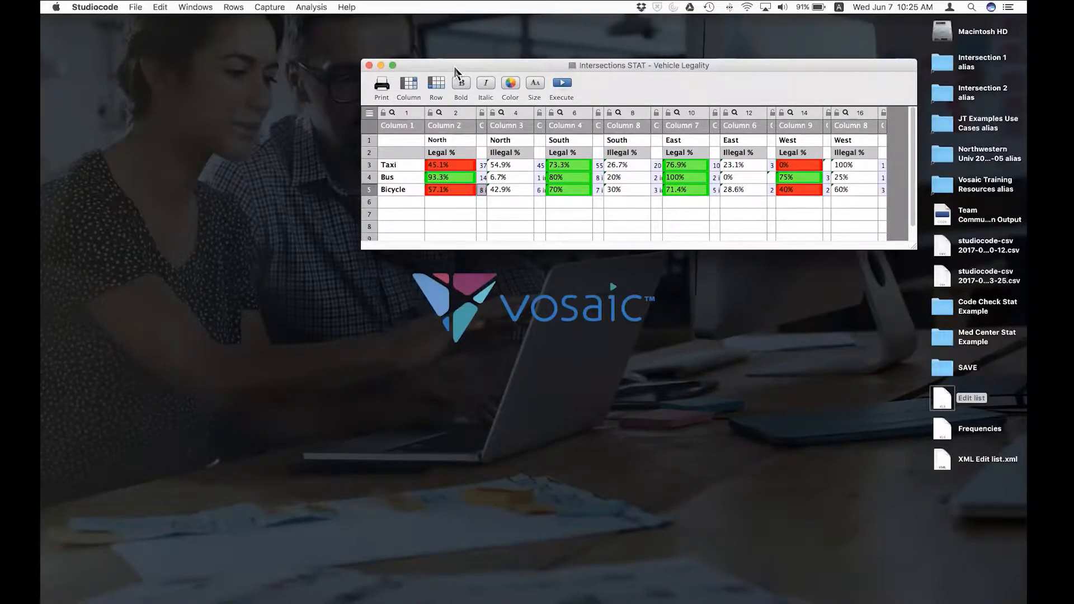
left_click(369, 66)
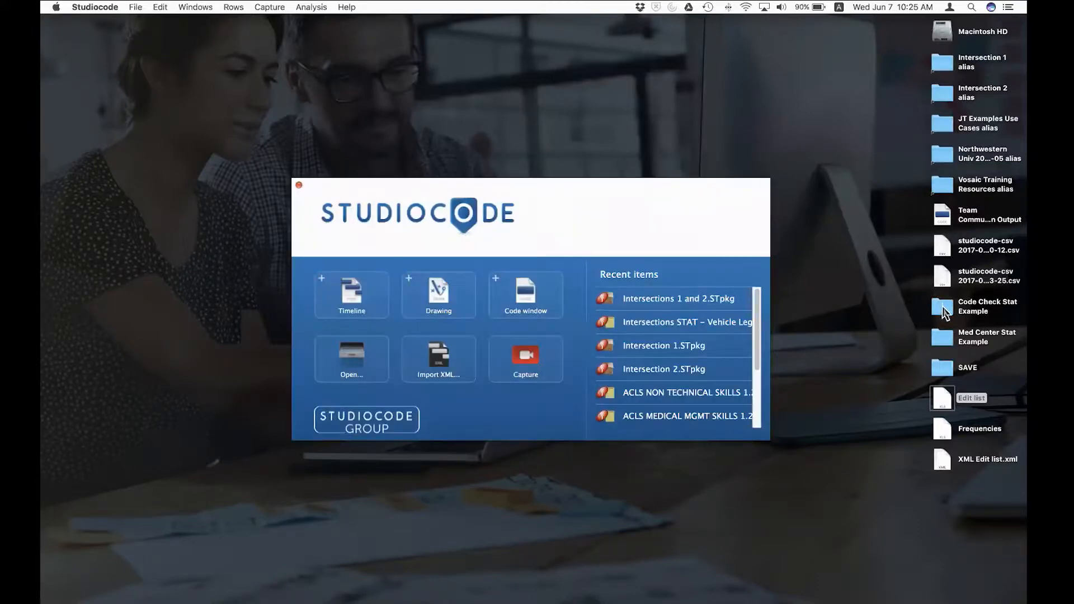
Open Team Members Code v10 from the desktop's Code Check Stat Example folder in Studiocode, and move its window up and right
double_click(945, 312)
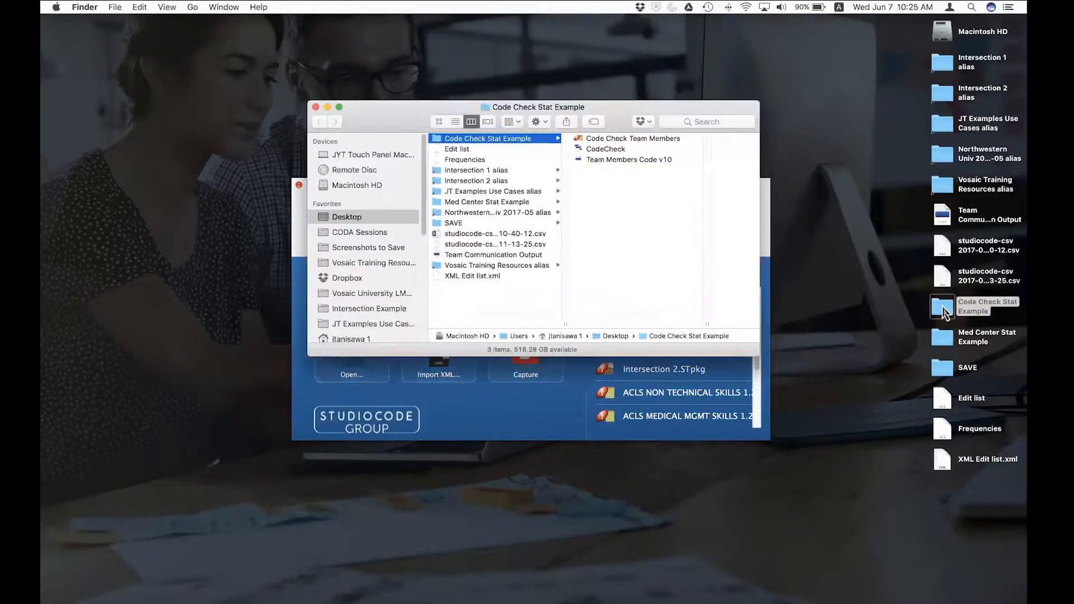
right_click(611, 161)
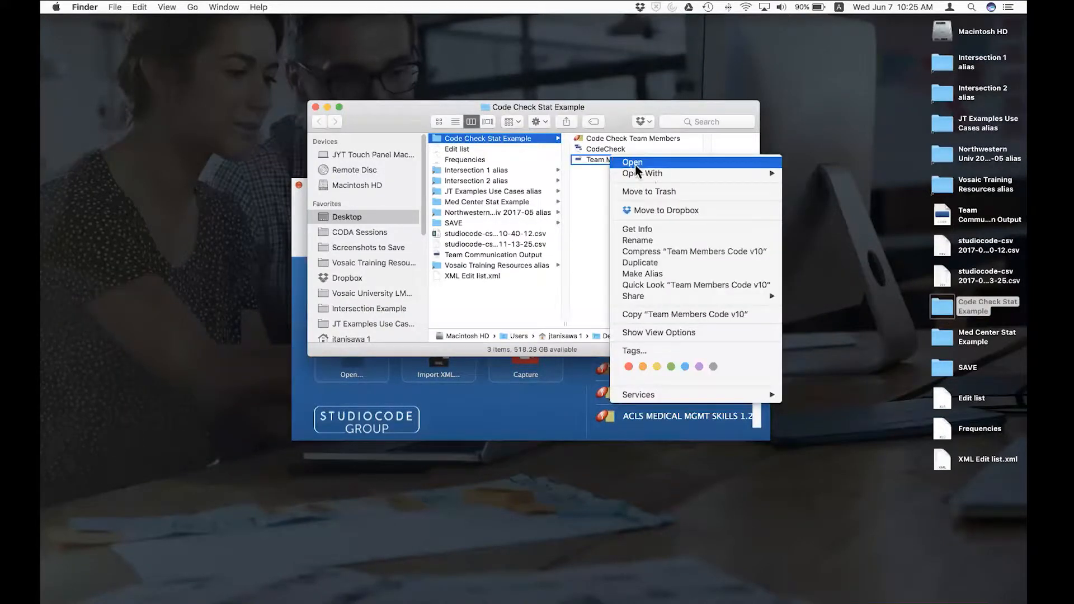
mouse_move(685, 175)
left_click(828, 280)
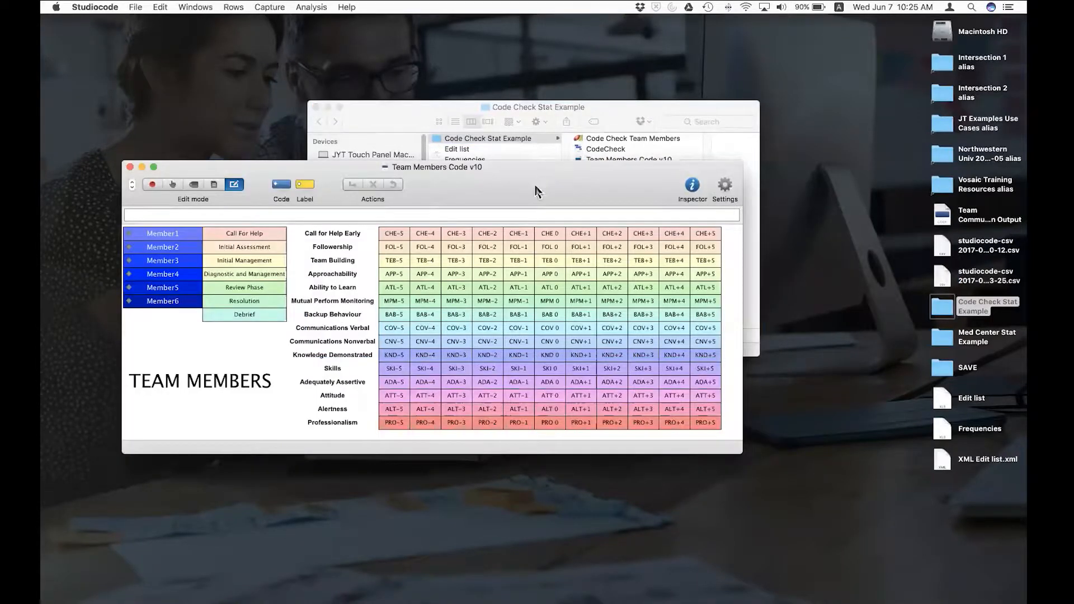
left_click_drag(536, 191, 653, 87)
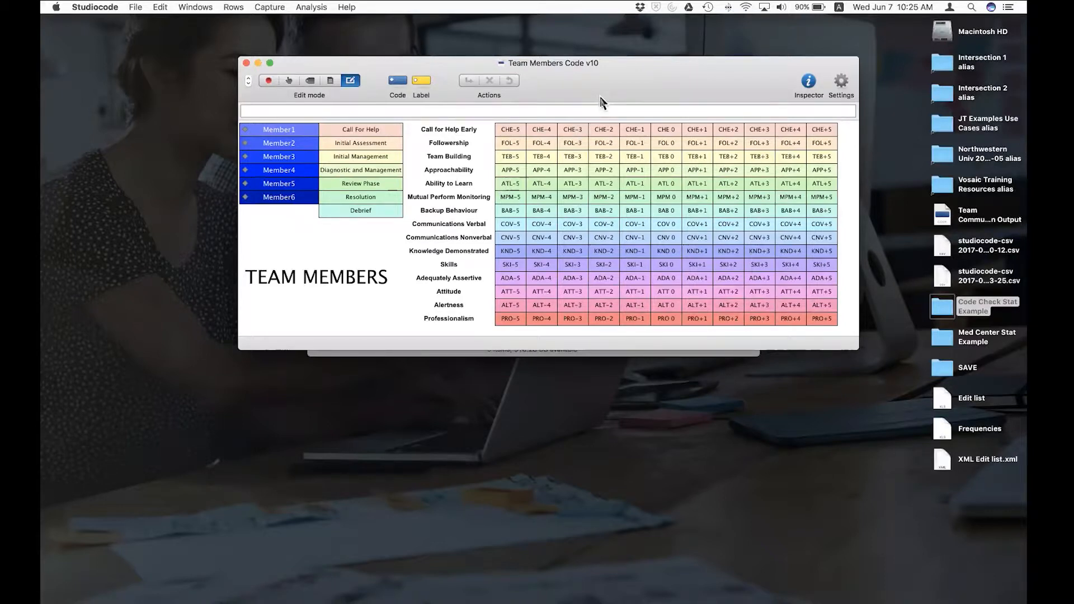
Examine the Call for Help Early, Followership and Team Building criteria and the CHE-5 rating label in the code window
left_click(475, 135)
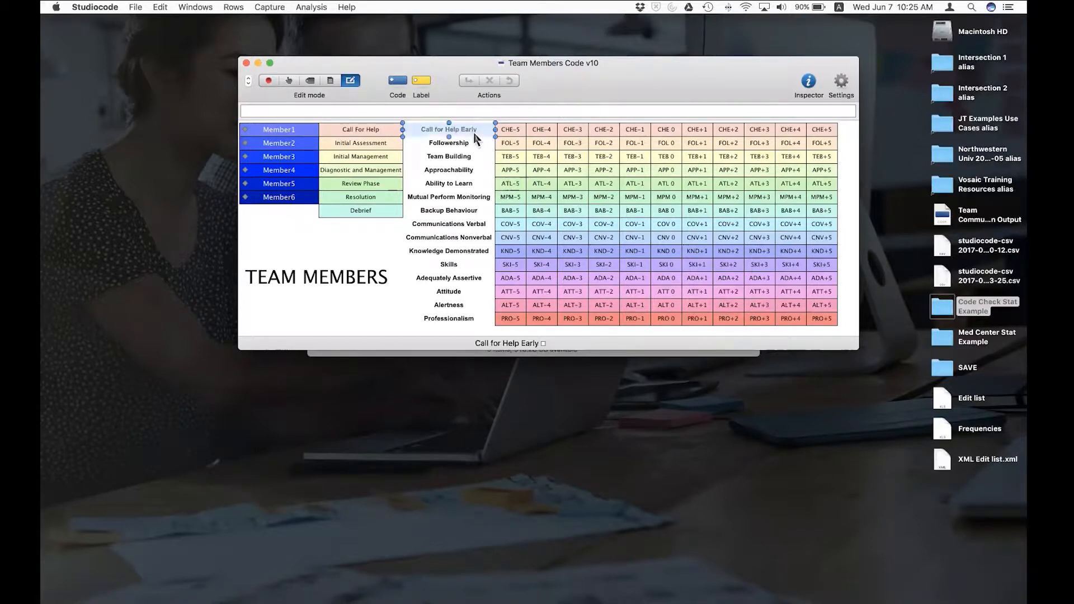
left_click(464, 143)
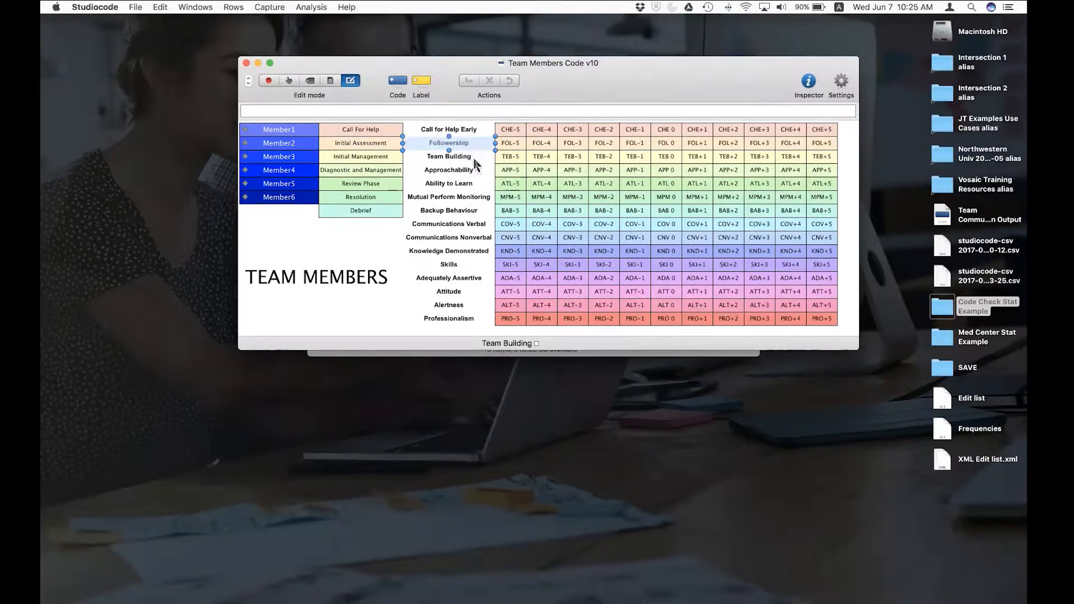
left_click(475, 160)
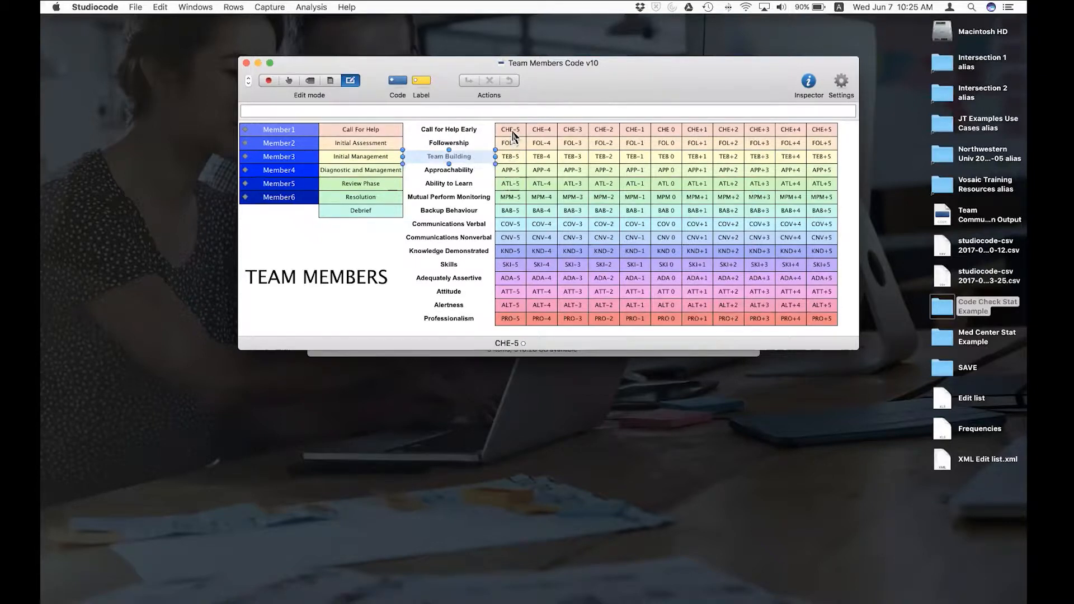
left_click(476, 132)
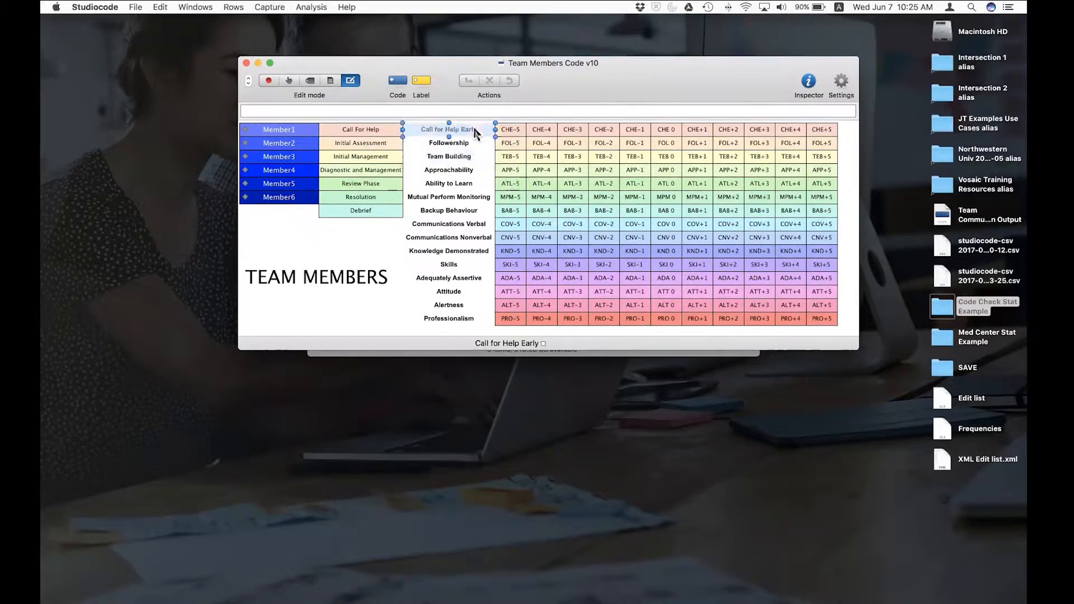
left_click(520, 133)
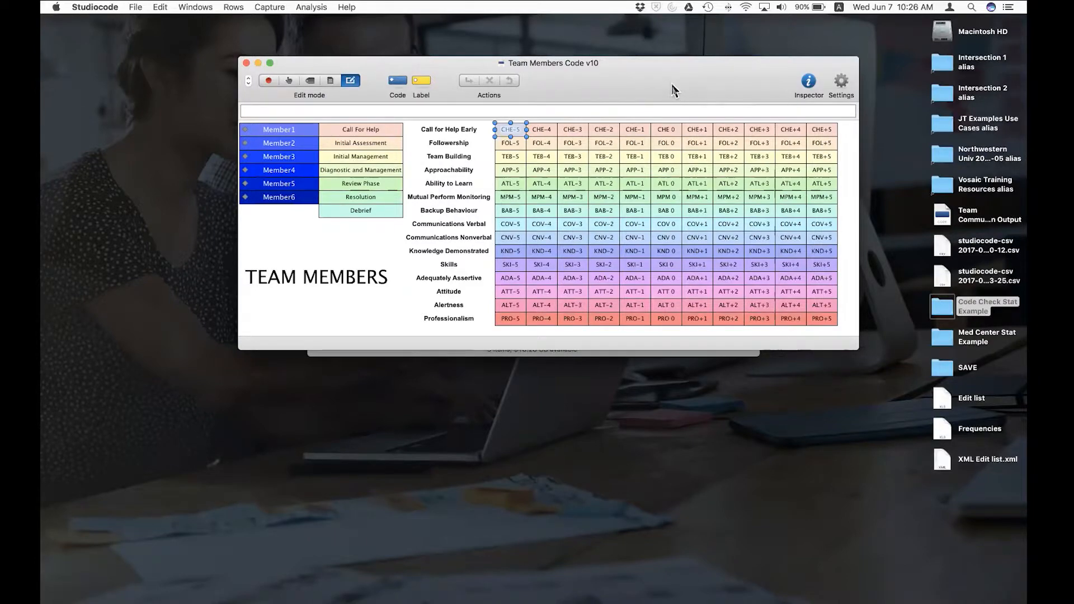
Open the Code Check Team Members statistics window from the Code Check Stat Example folder and look through its criteria rows
left_click_drag(674, 89, 761, 65)
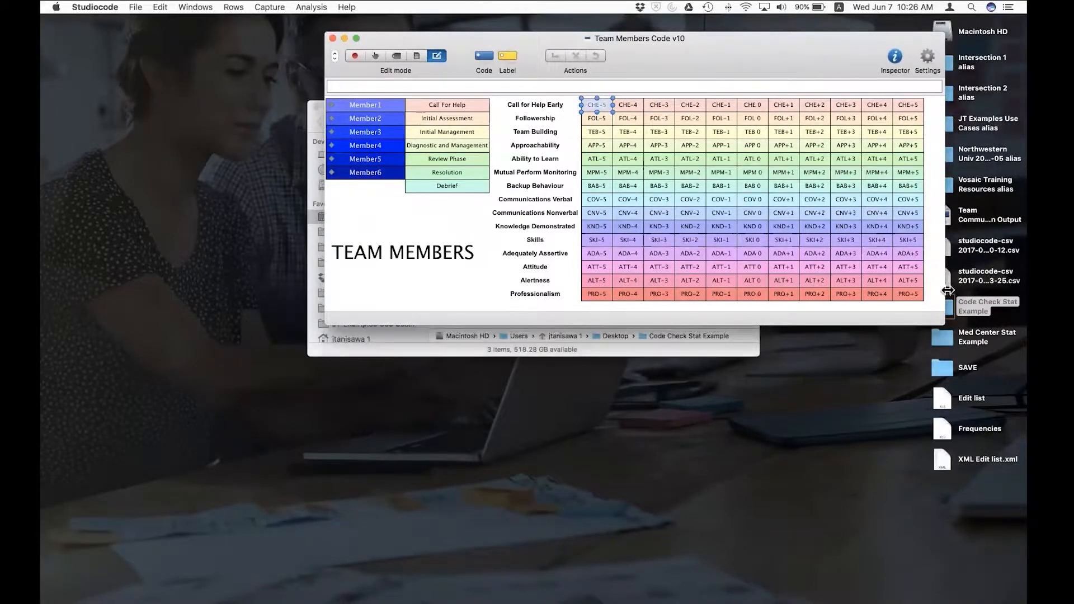
left_click(755, 354)
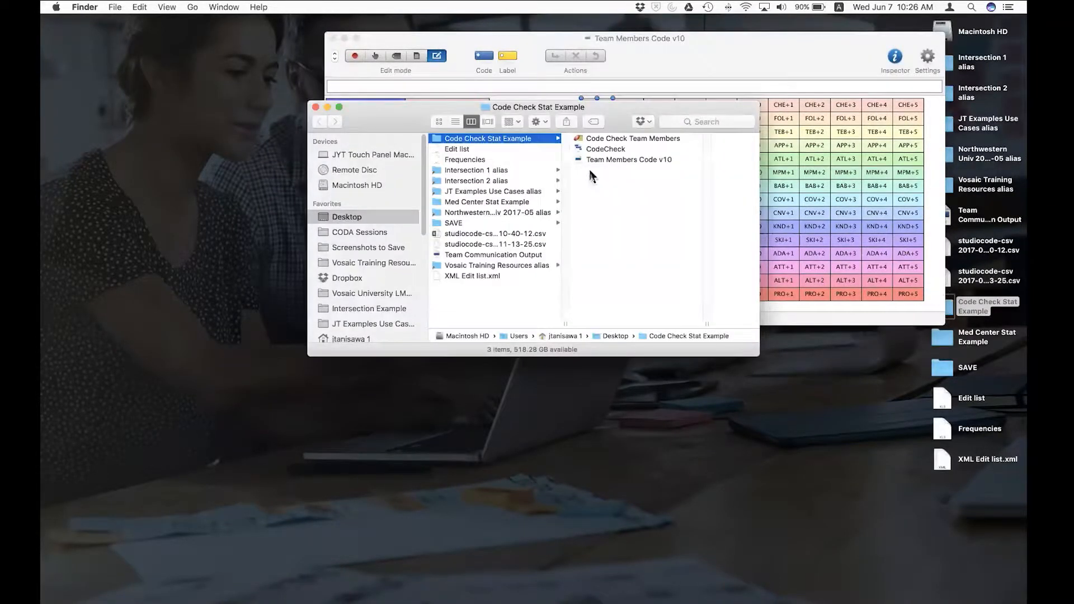
double_click(614, 141)
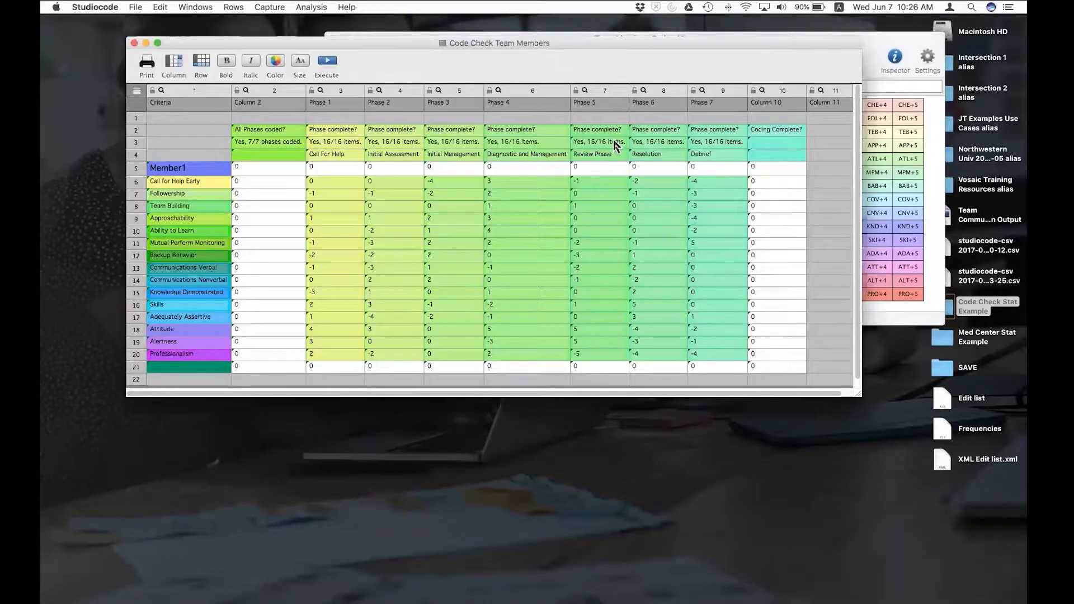
left_click_drag(646, 45, 803, 67)
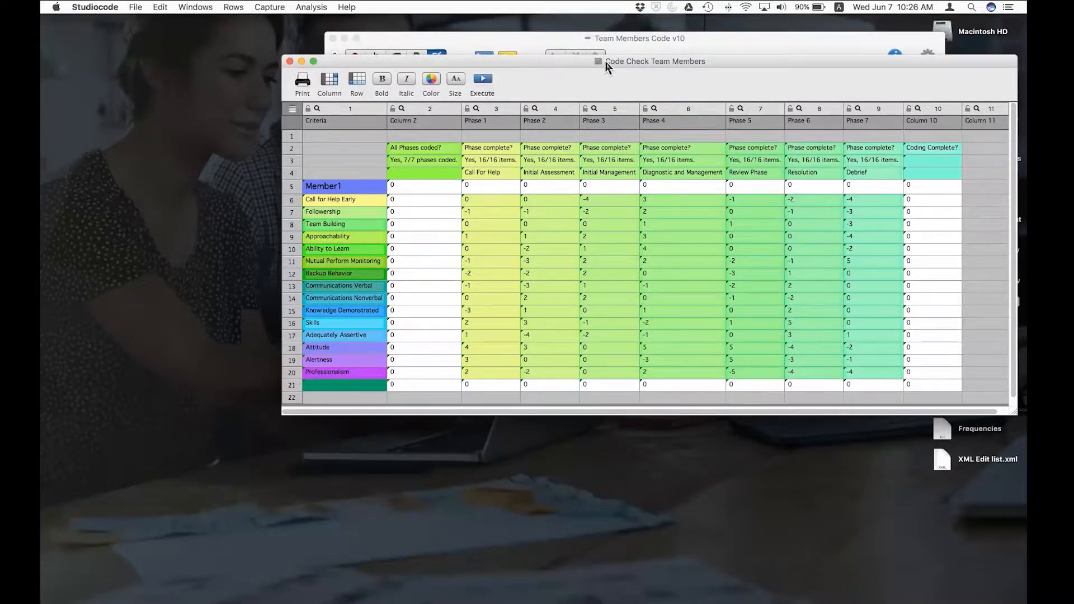
left_click_drag(605, 62, 602, 60)
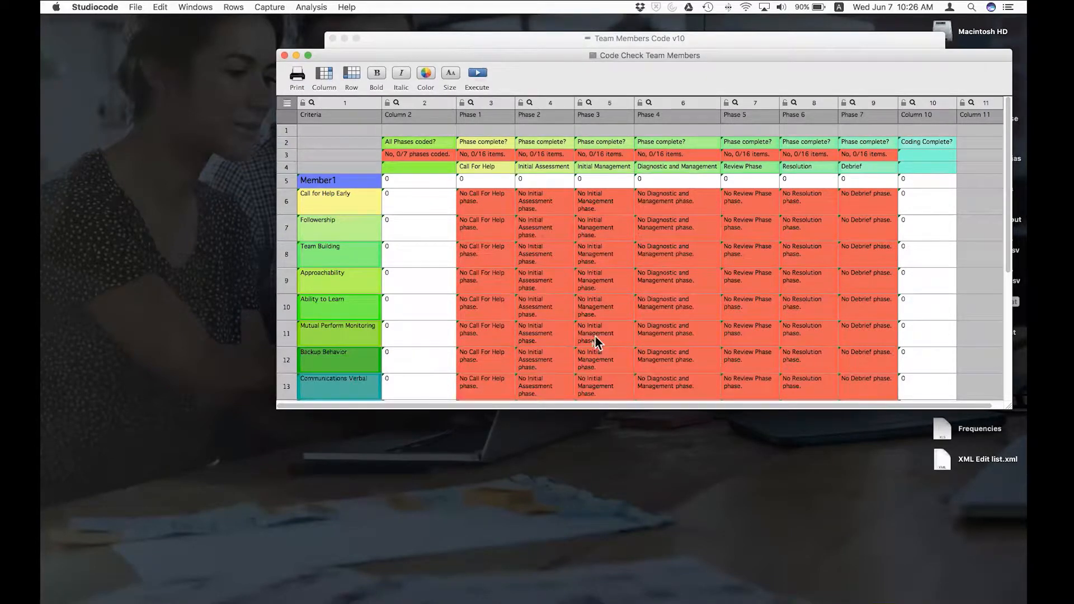
scroll(596, 343, "down", 3)
scroll(595, 343, "up", 3)
Open the CodeCheck timeline from the Code Check Stat Example folder in Studiocode
left_click(755, 43)
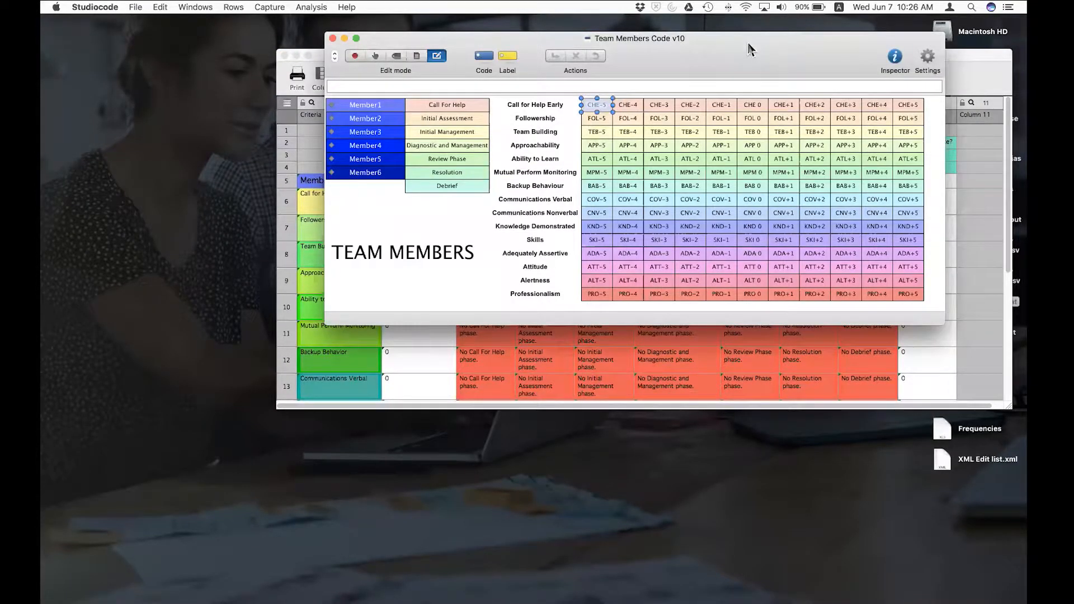
key("super+Tab")
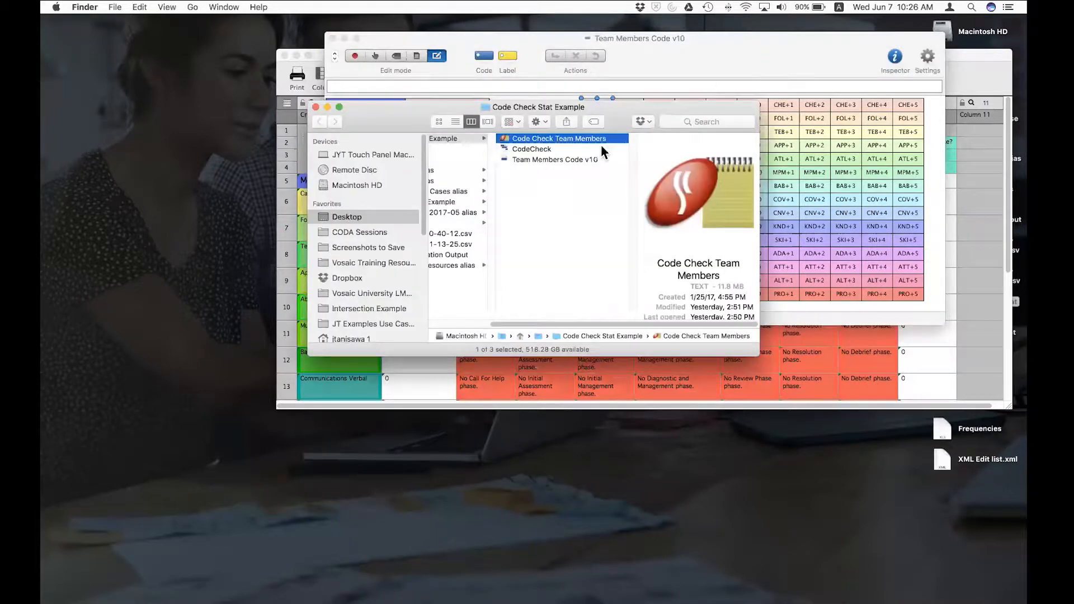
right_click(546, 150)
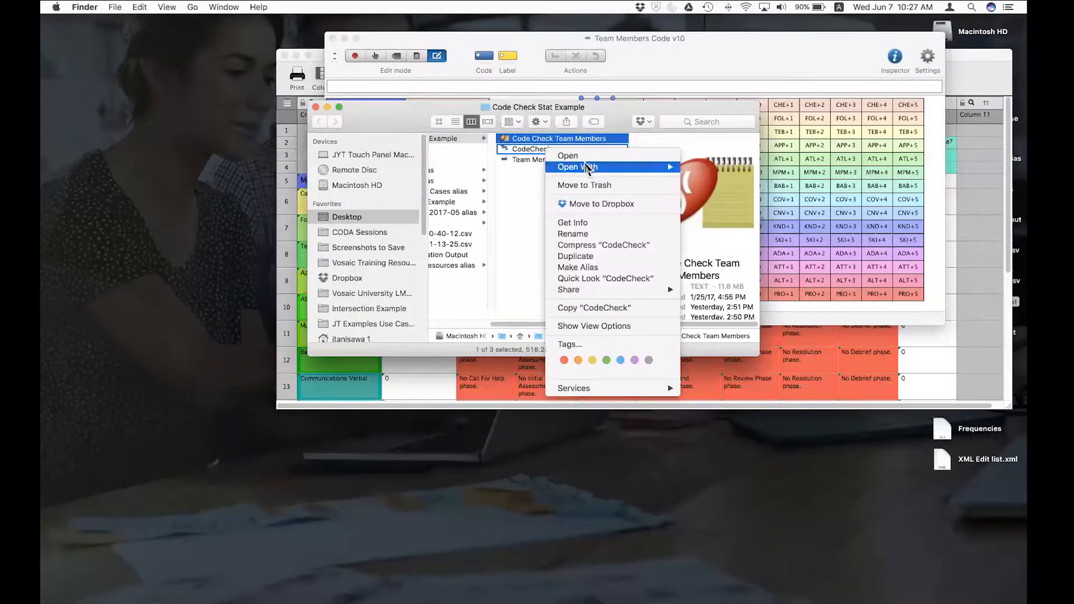
mouse_move(667, 168)
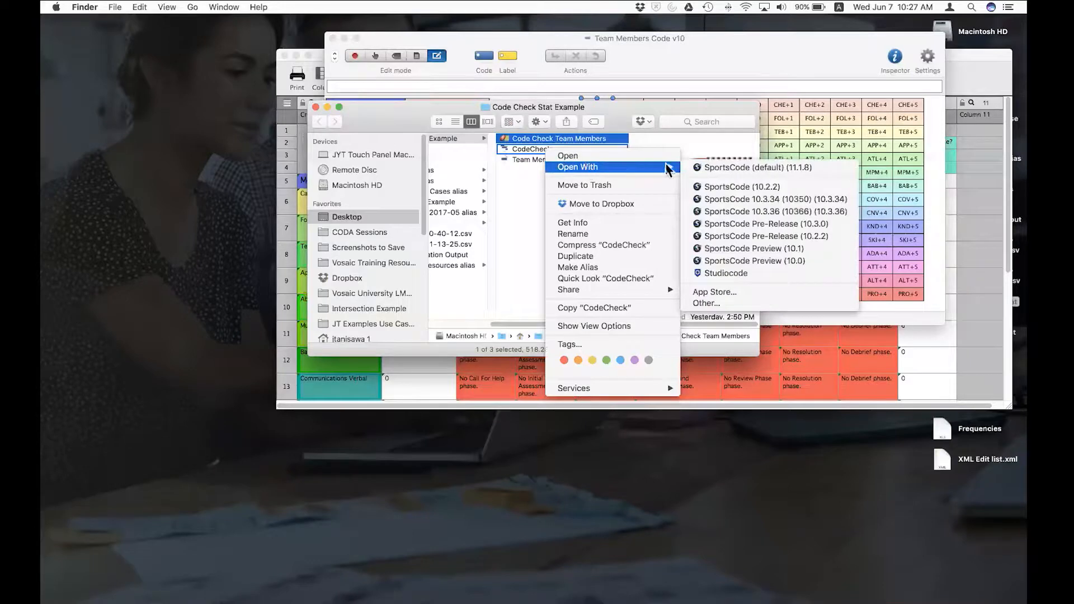
left_click(712, 275)
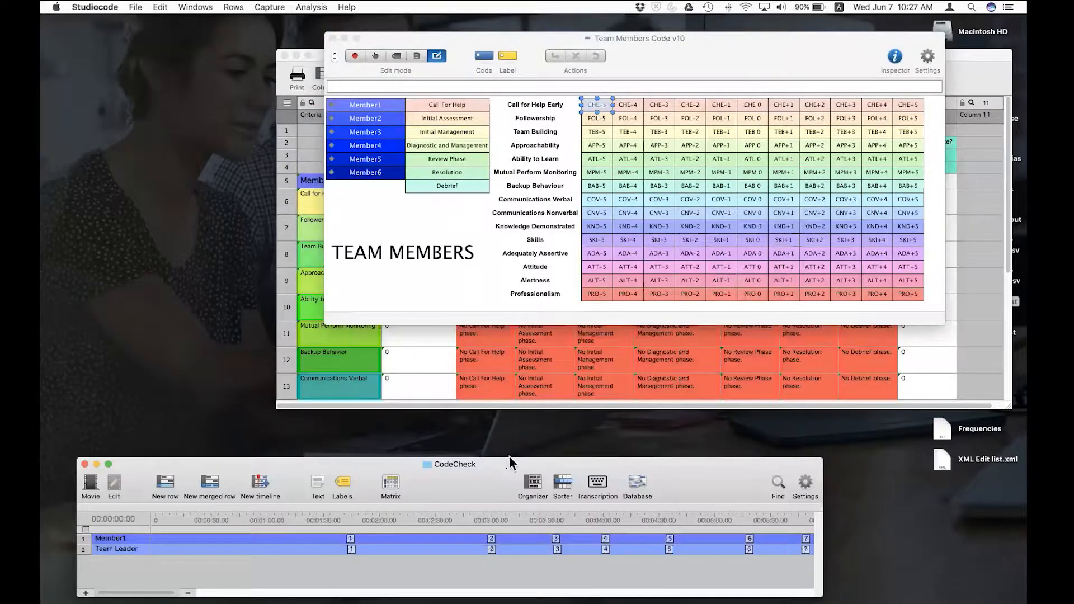
Review all criteria rows in the Code Check Team Members statistics, ending on the Phase 1 Call for Help Early cell
left_click(436, 385)
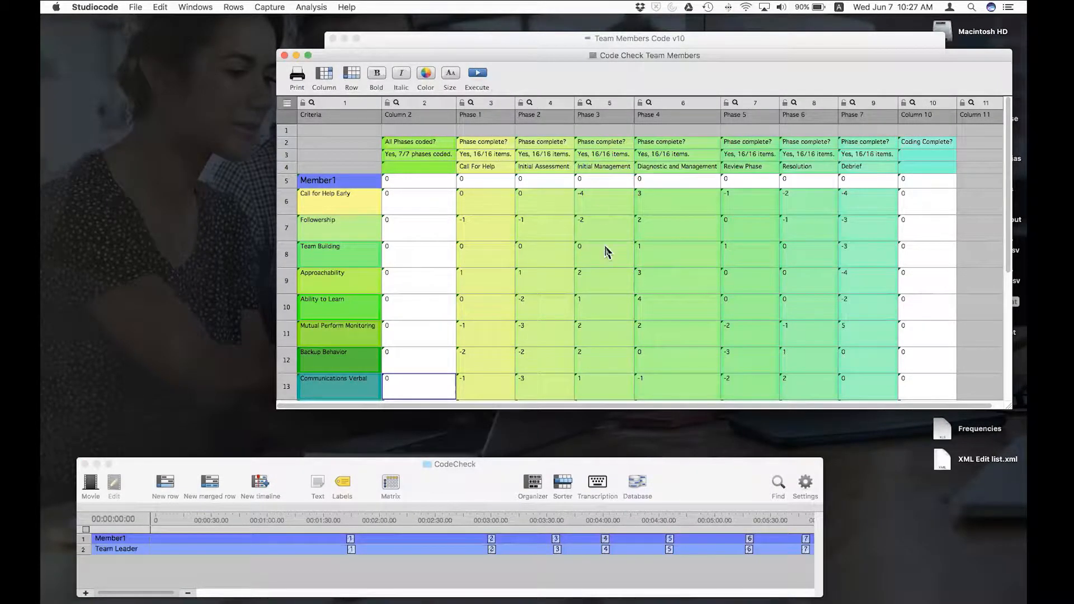
scroll(606, 252, "down", 8)
scroll(606, 252, "up", 8)
left_click(486, 205)
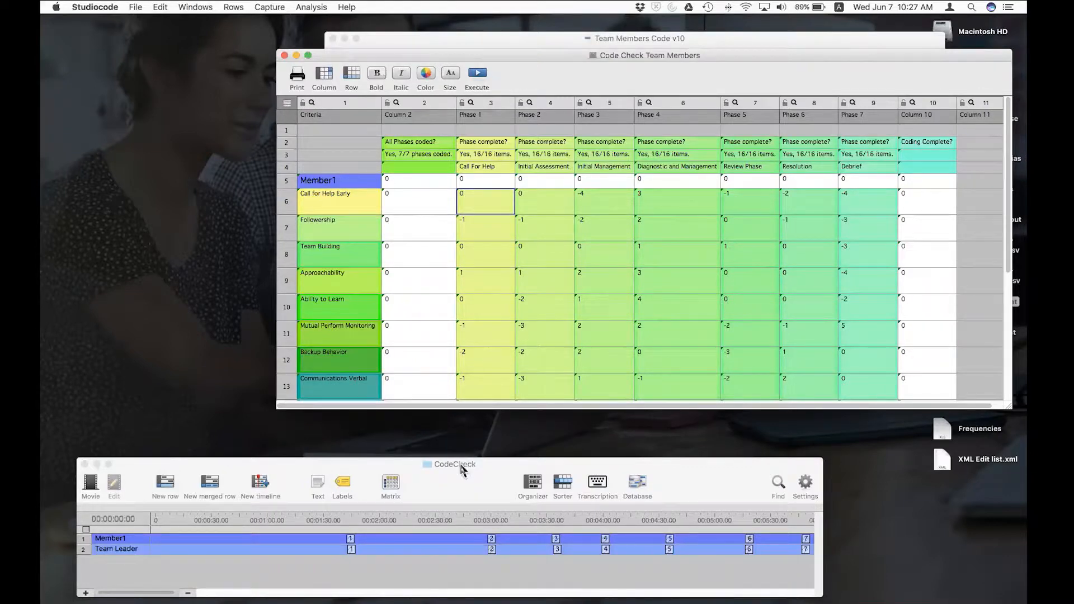
Remove the ADA+1 label from Member1's first instance in the CodeCheck timeline and check the Phase 1 Adequately Assertive row in the statistics
left_click_drag(468, 468, 460, 428)
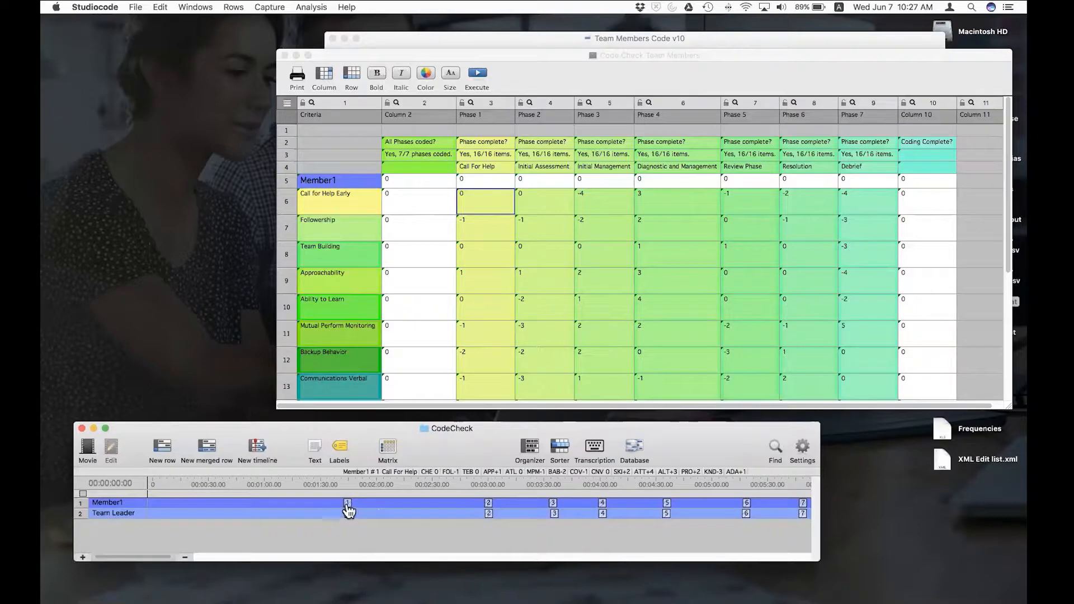
right_click(347, 504)
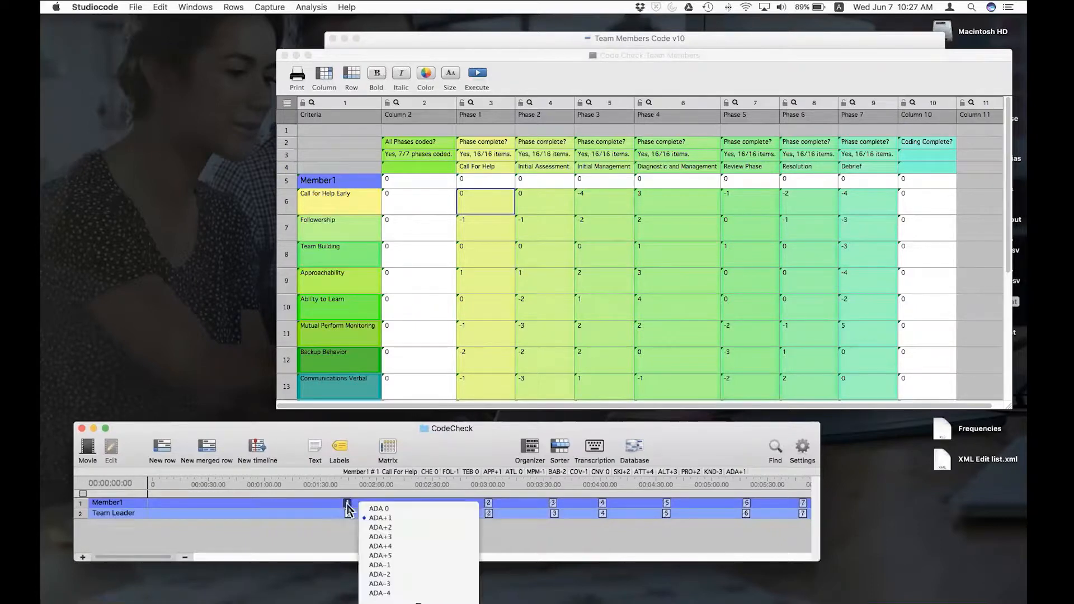
left_click(420, 522)
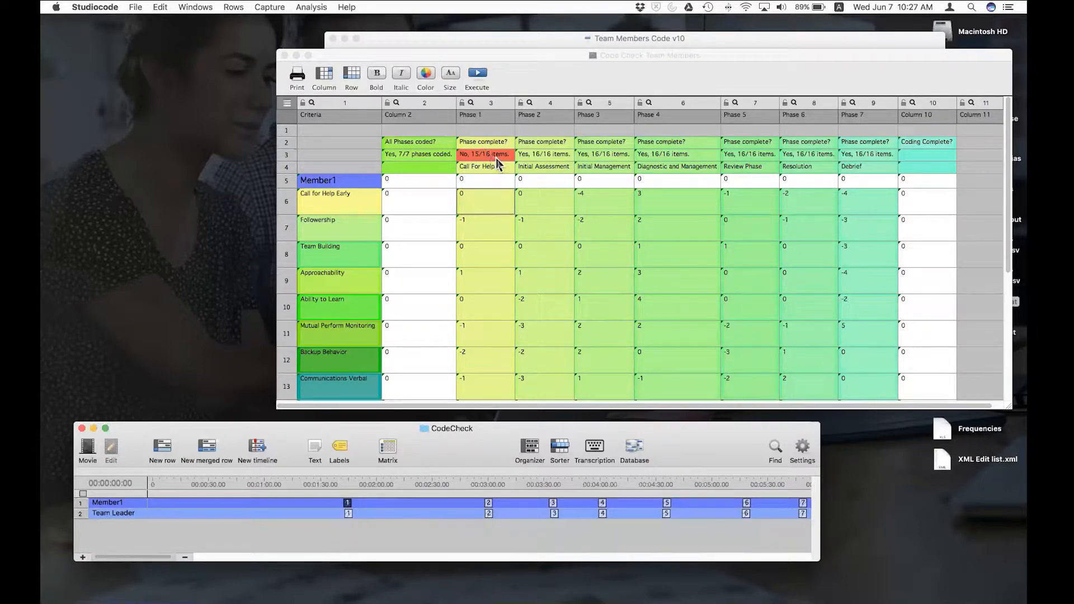
scroll(497, 163, "down", 5)
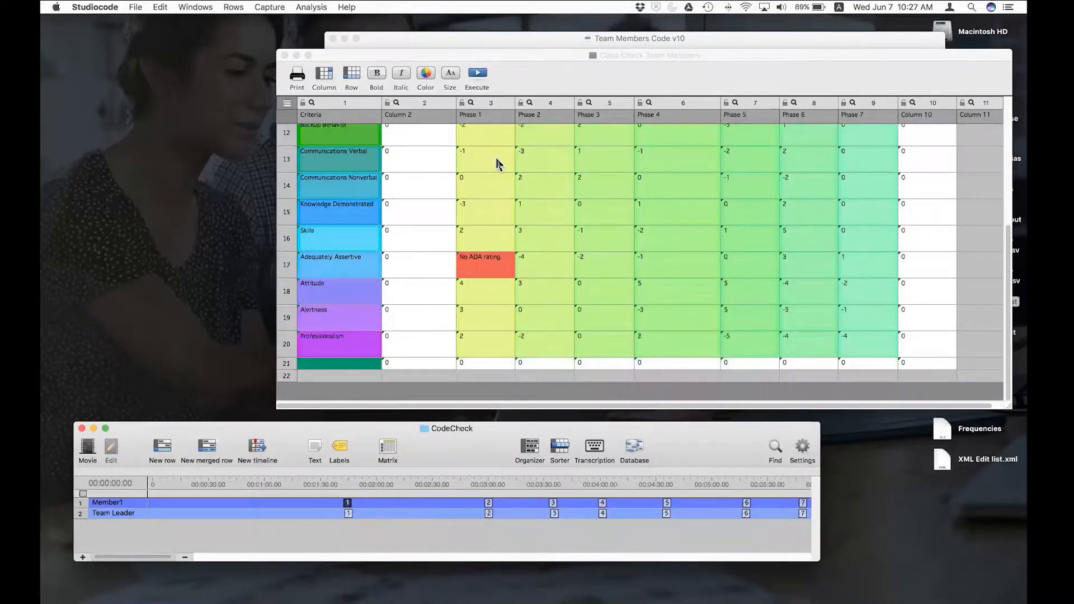
Reapply the ADA+1 label to Member1's first instance and check the Phase 1 statistics
right_click(348, 504)
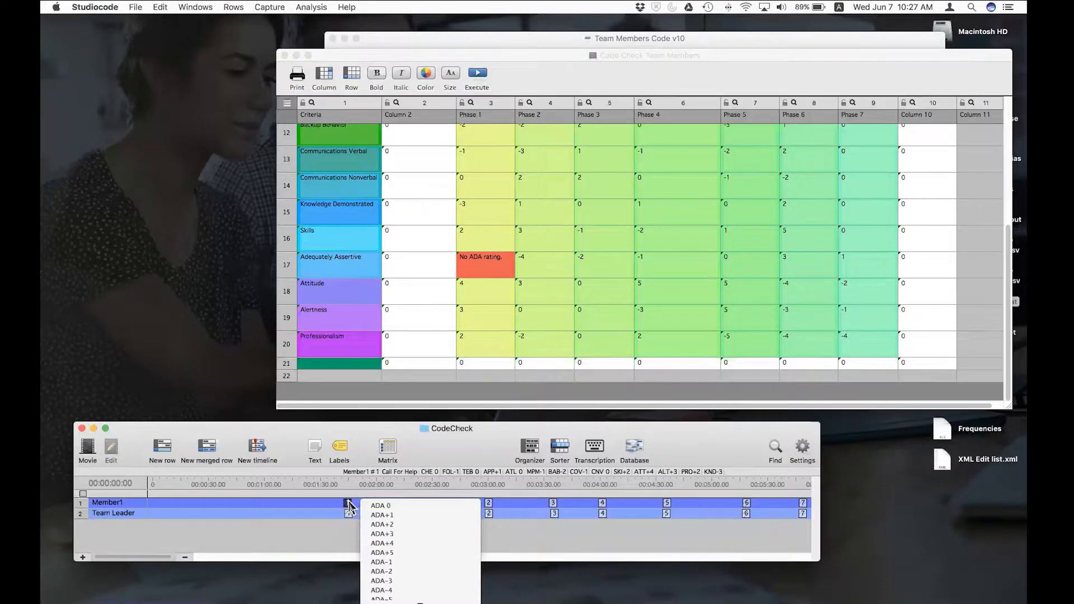
left_click(407, 518)
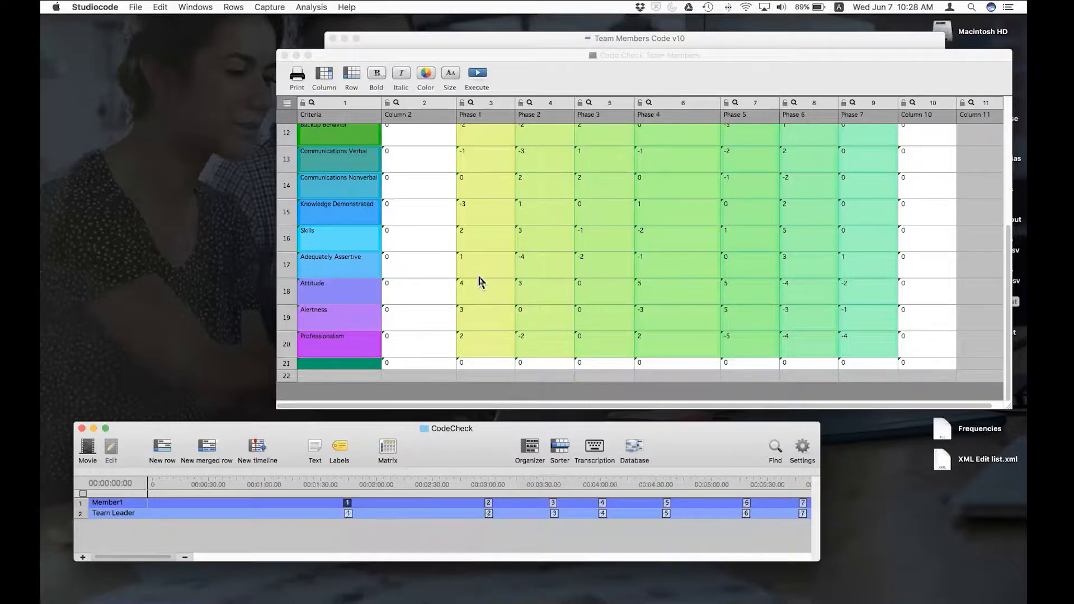
scroll(479, 281, "up", 10)
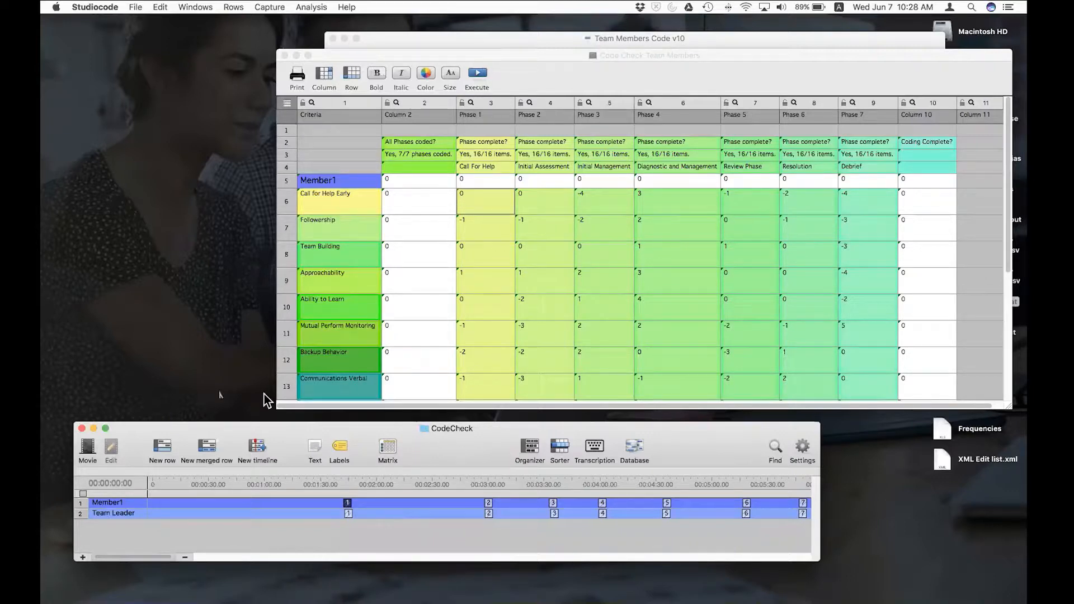
Close the CodeCheck timeline, statistics and Team Members code windows, and open the desktop's Med Center Stat Example folder
left_click(82, 429)
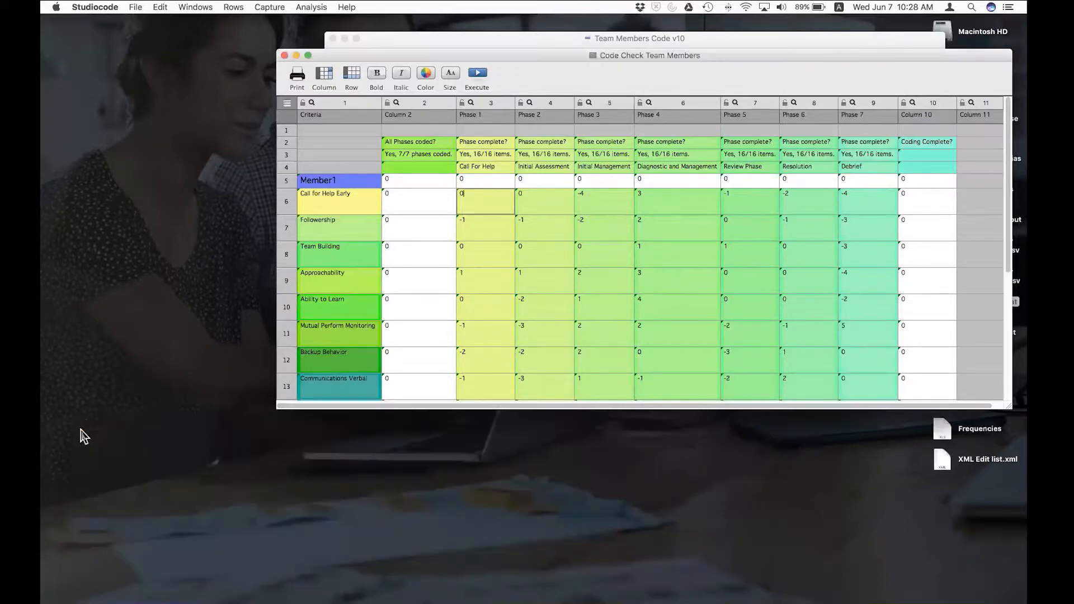
left_click(283, 56)
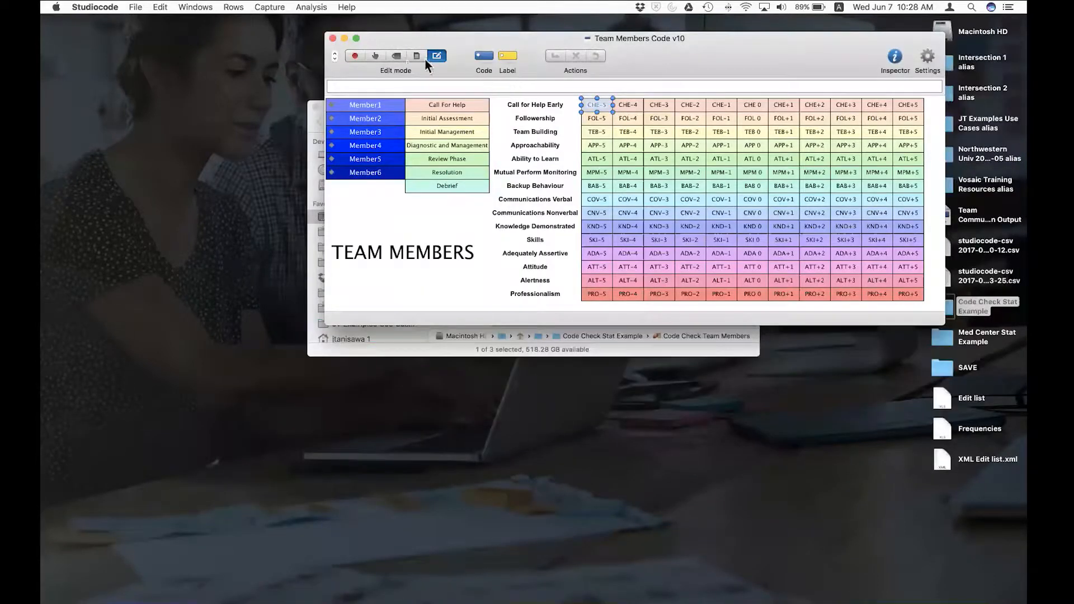
left_click(333, 39)
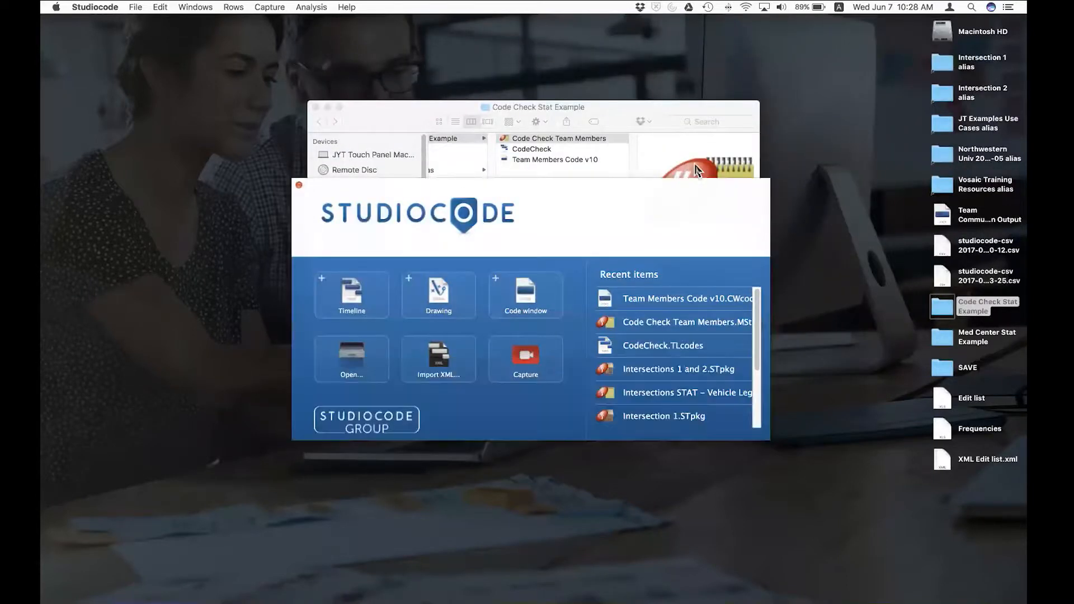
double_click(946, 340)
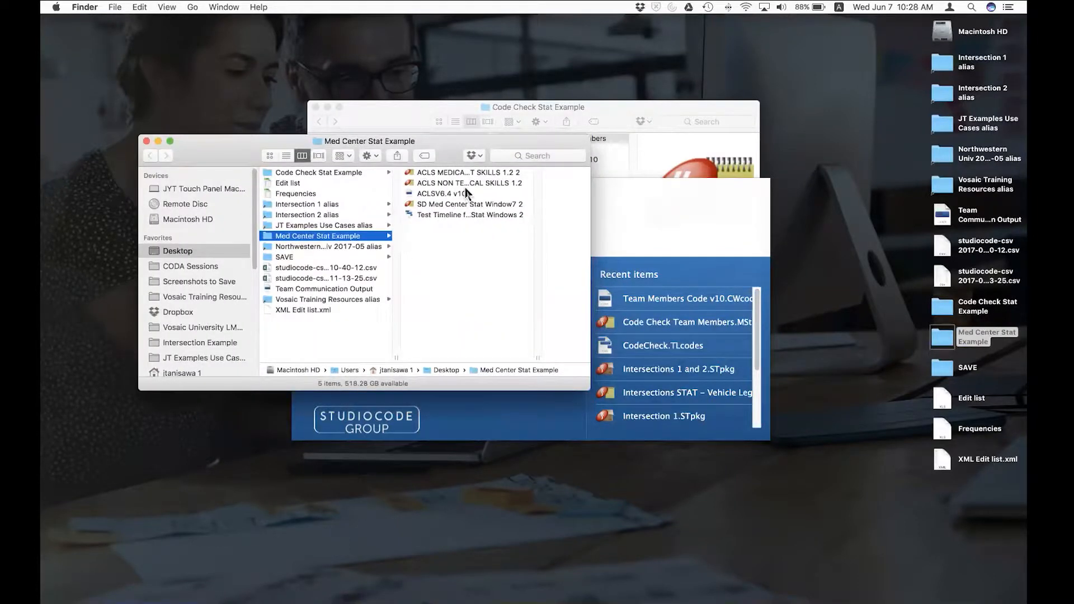
Open the SD Med Center Stat Window7 2 statistics from the Med Center Stat Example folder and execute them with no timeline open
double_click(469, 204)
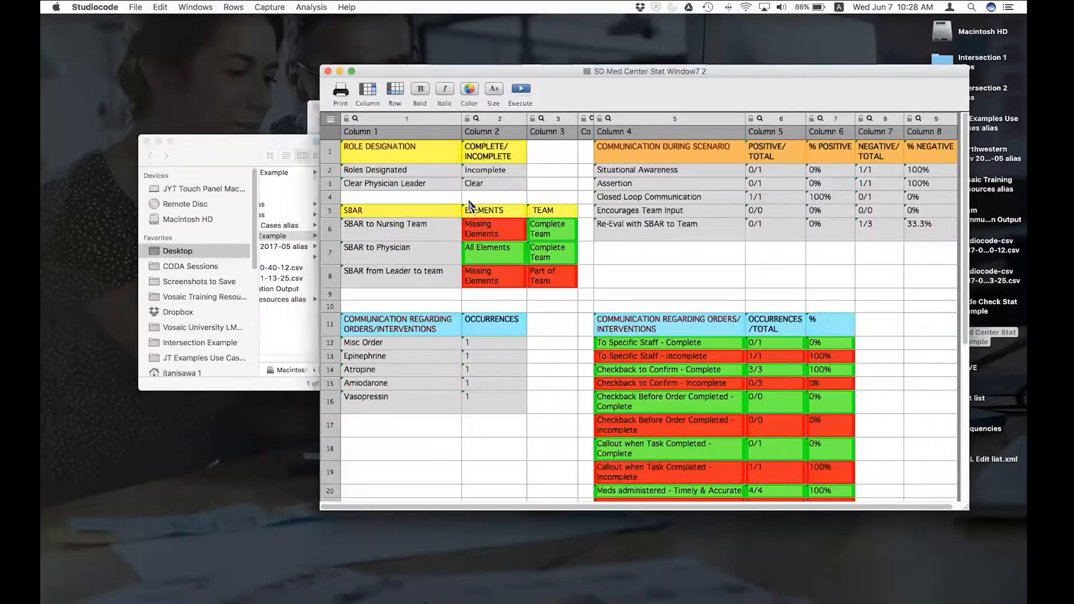
left_click(522, 90)
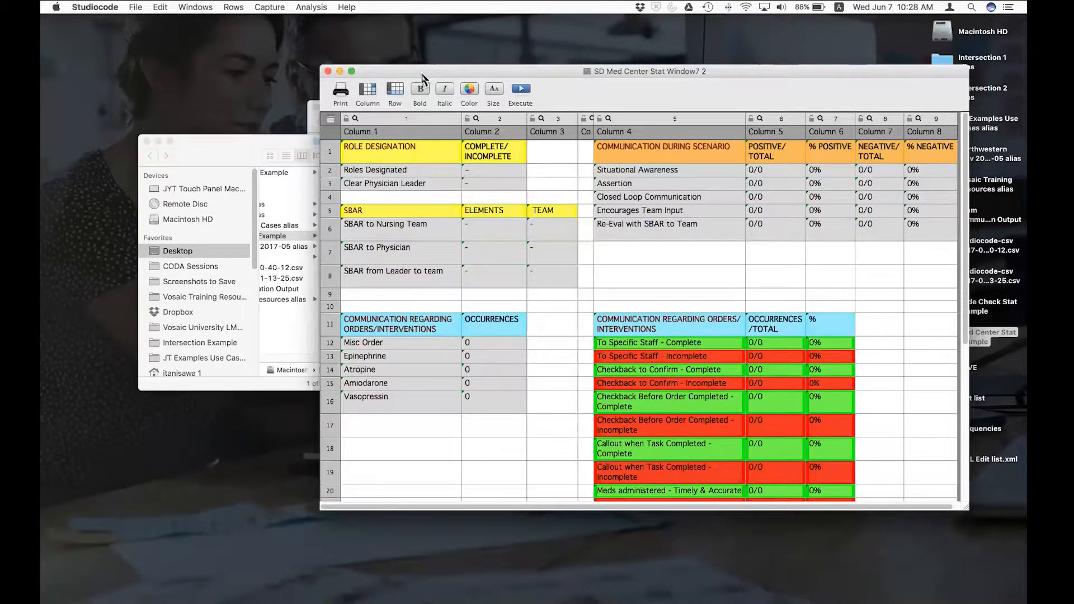
left_click_drag(423, 76, 440, 56)
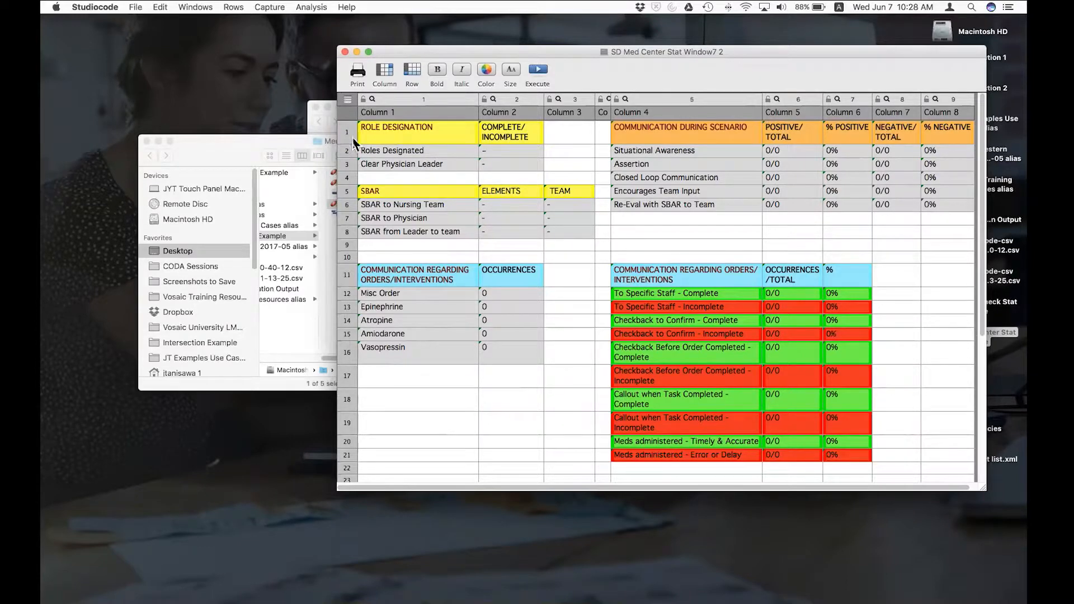
left_click_drag(418, 50, 456, 47)
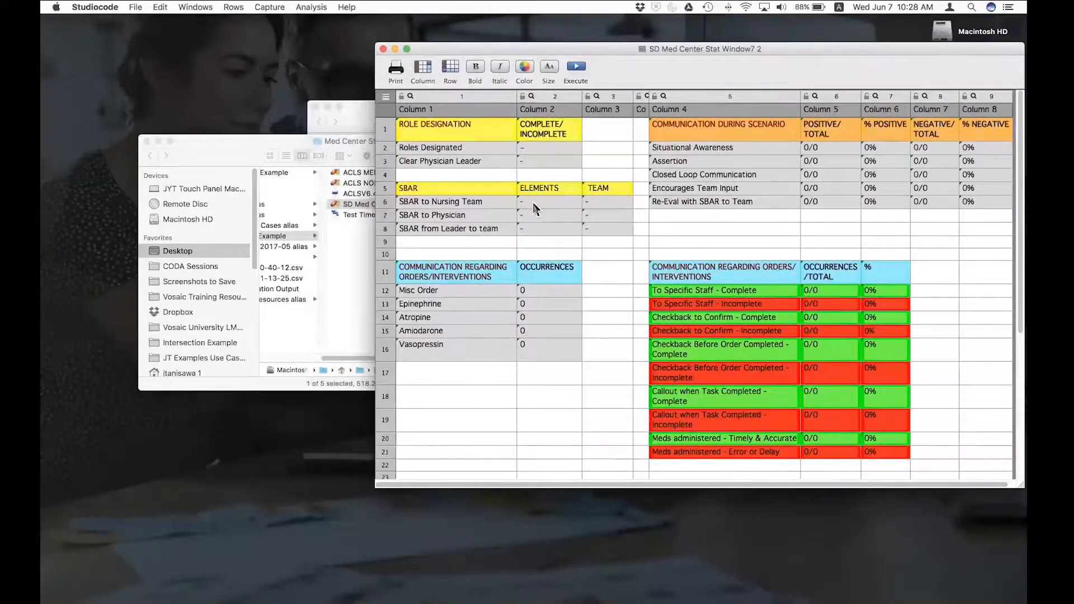
left_click(368, 122)
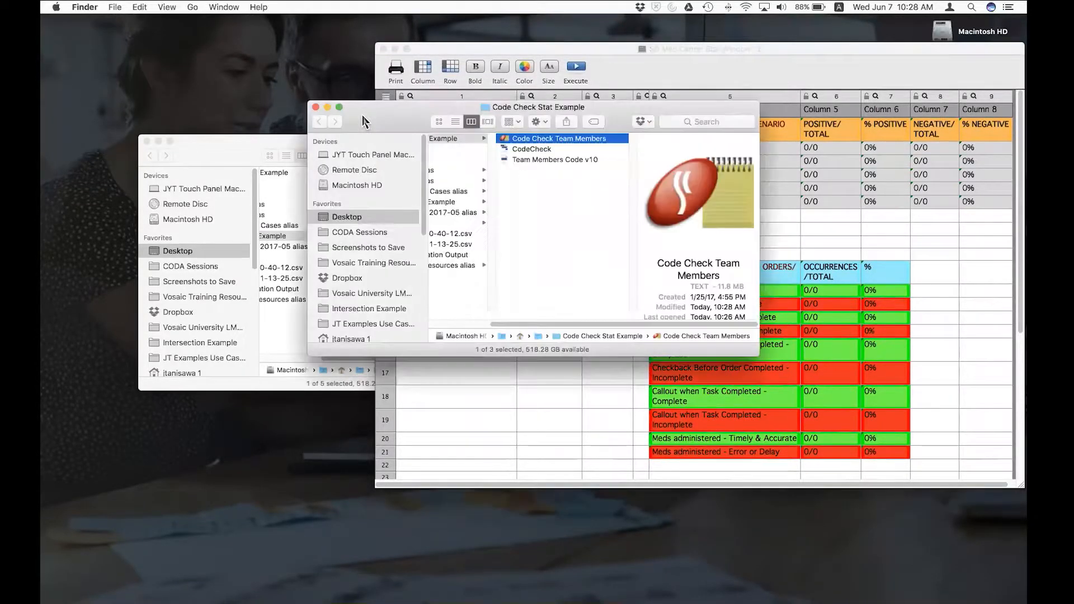
left_click(532, 150)
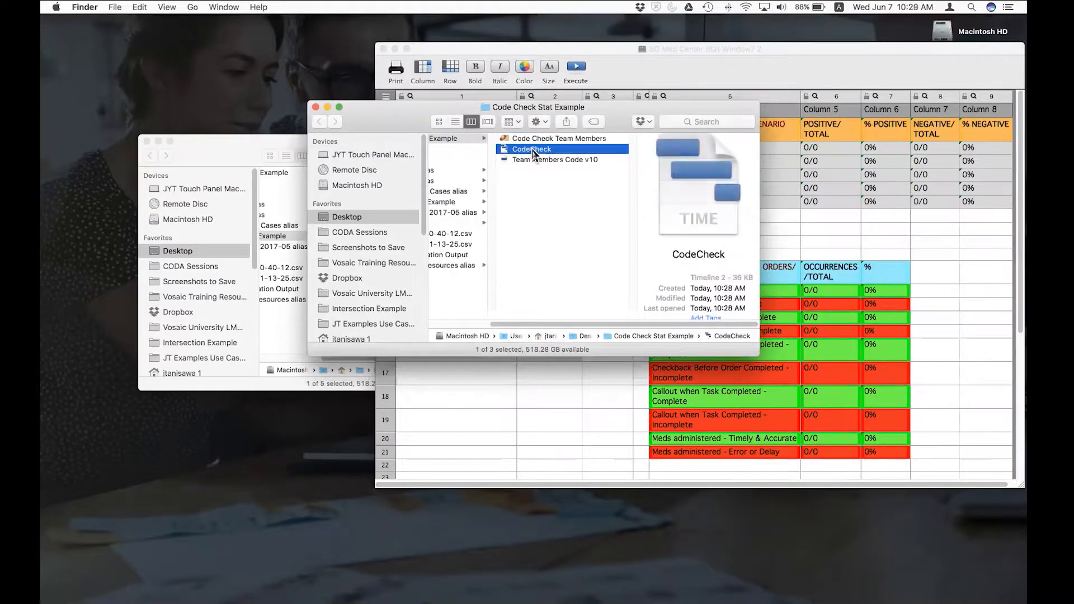
double_click(532, 150)
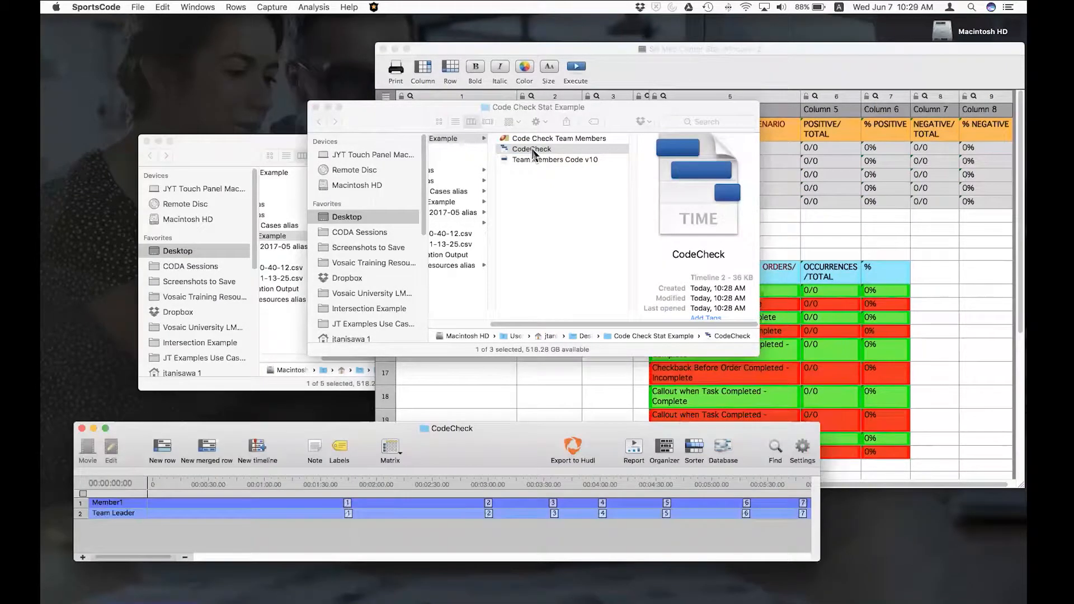
left_click(532, 151)
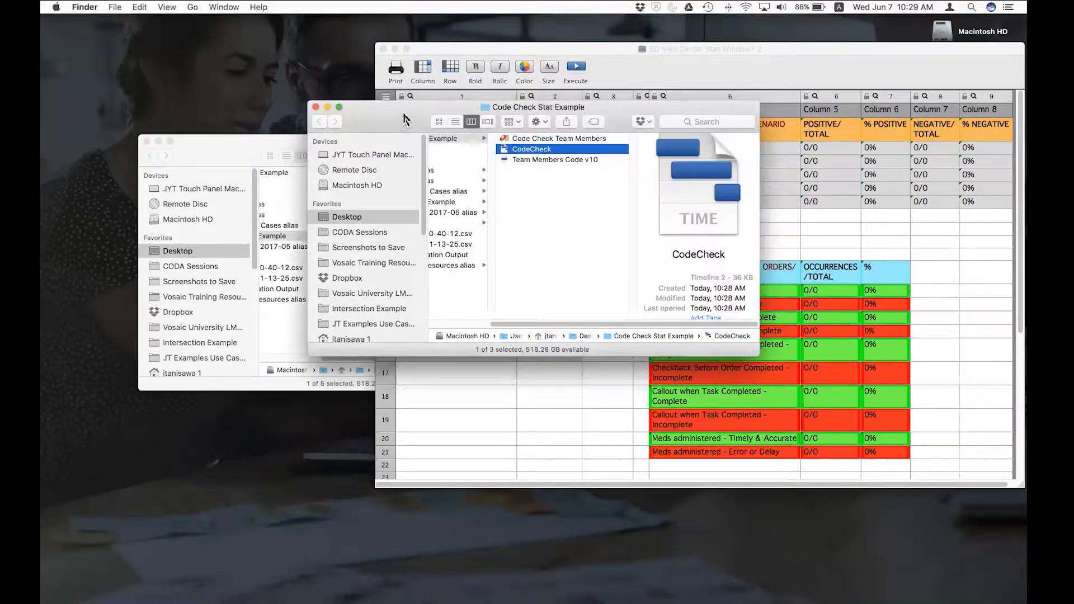
Close the Code Check Stat Example folder, open Test Timeline for SD MED CTR Stat Windows 2 in Studiocode, and check the SD Med Center statistics
left_click(315, 107)
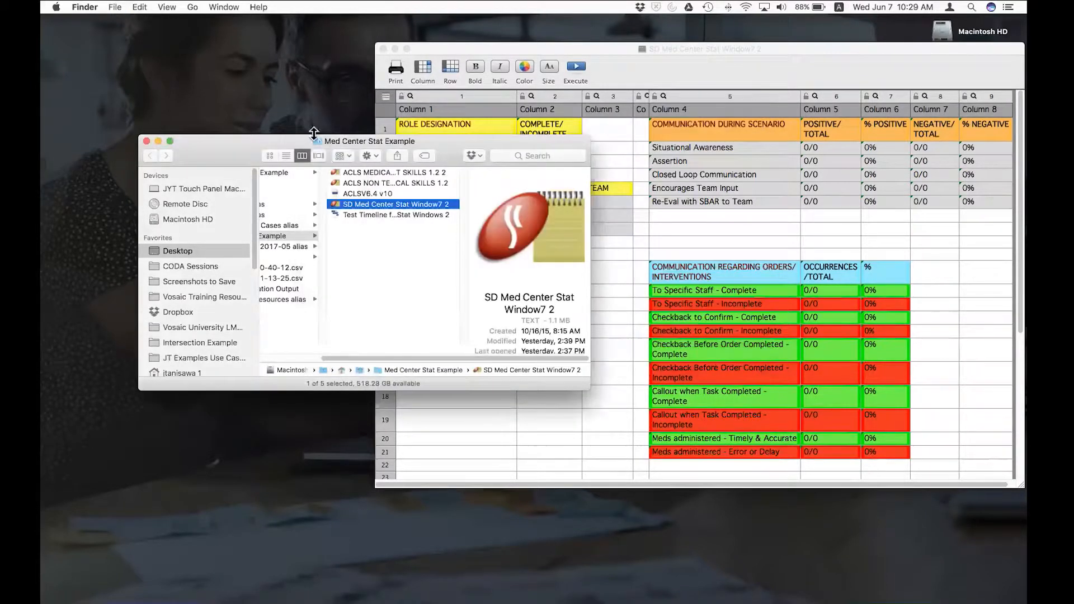
left_click(361, 215)
right_click(362, 216)
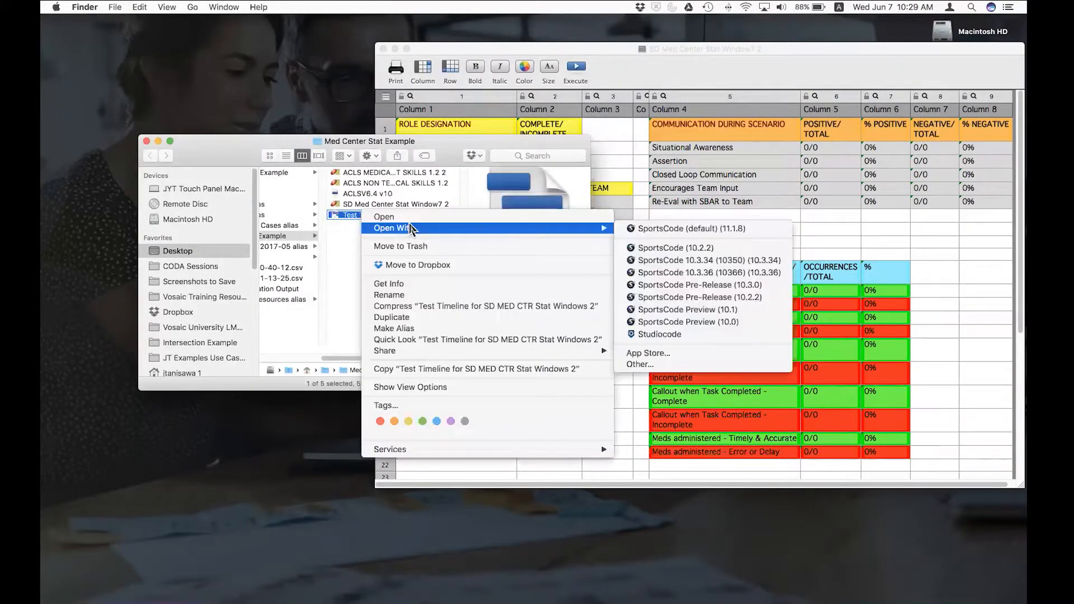
mouse_move(594, 231)
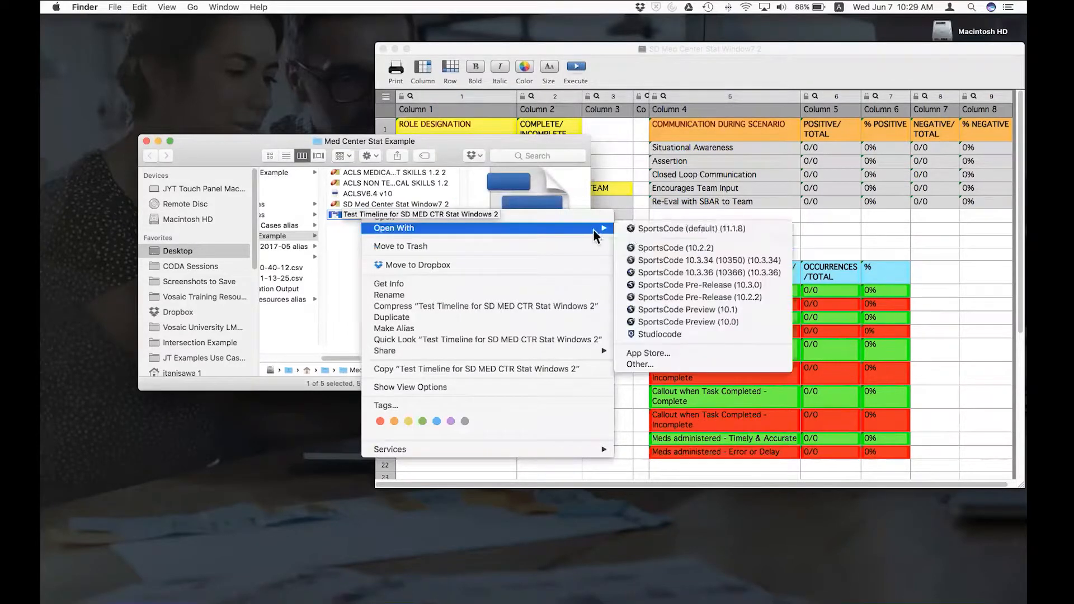
left_click(671, 334)
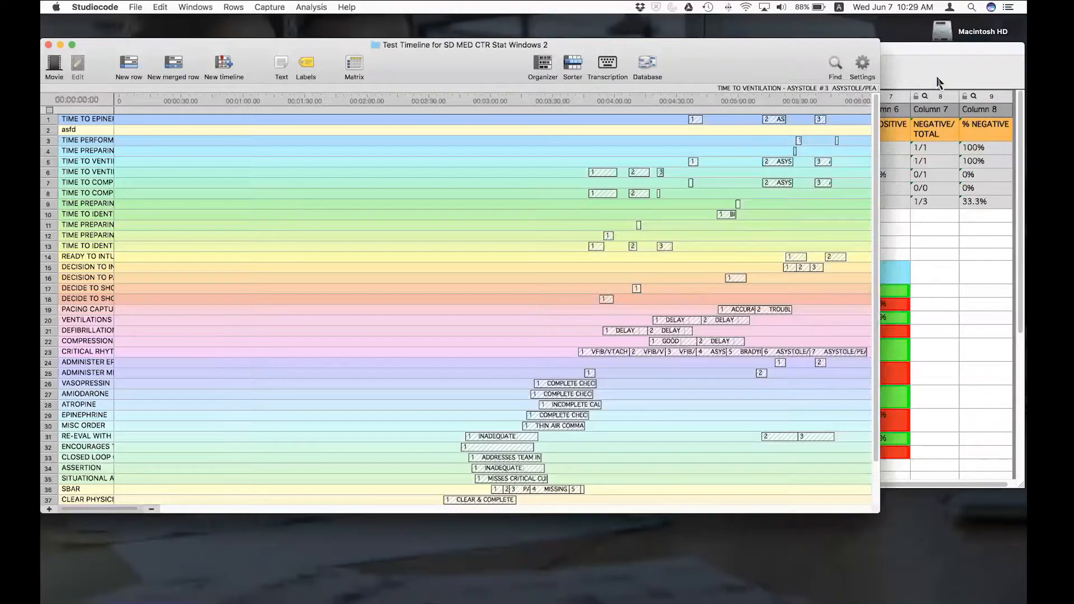
left_click(940, 83)
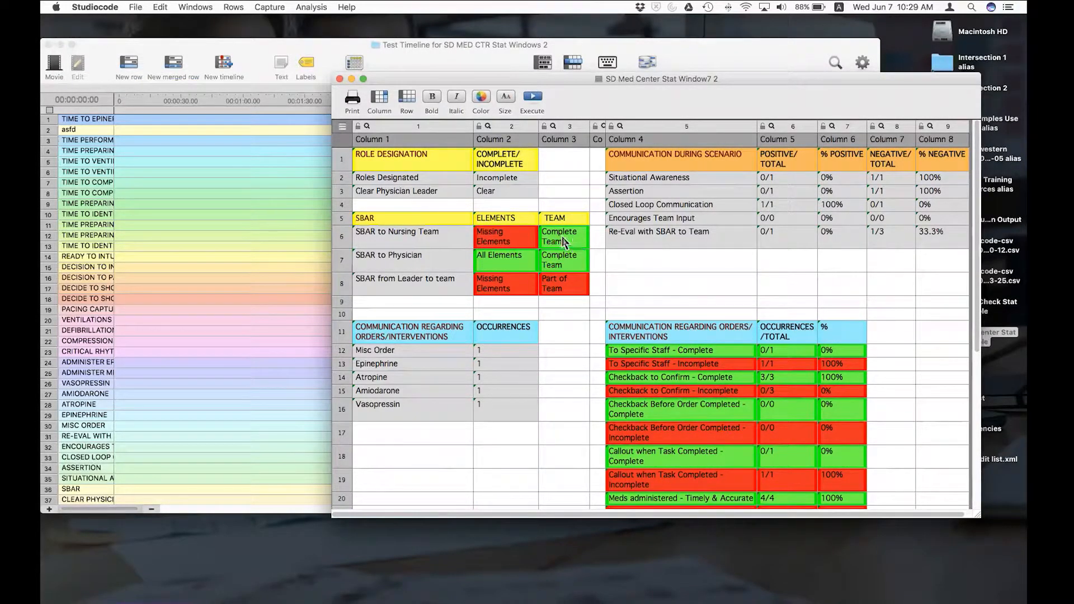
Close the SD Med Center statistics, then open ACLS MEDICAL MGMT SKILLS 1.2 2 and execute it against the test timeline
left_click(340, 79)
key("super+Tab")
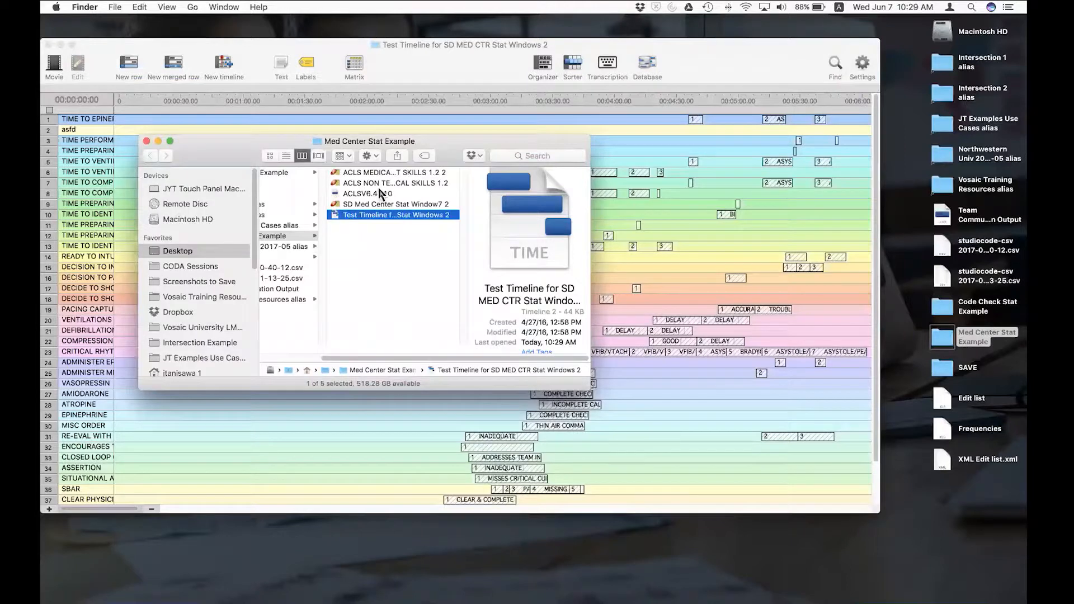
left_click(393, 175)
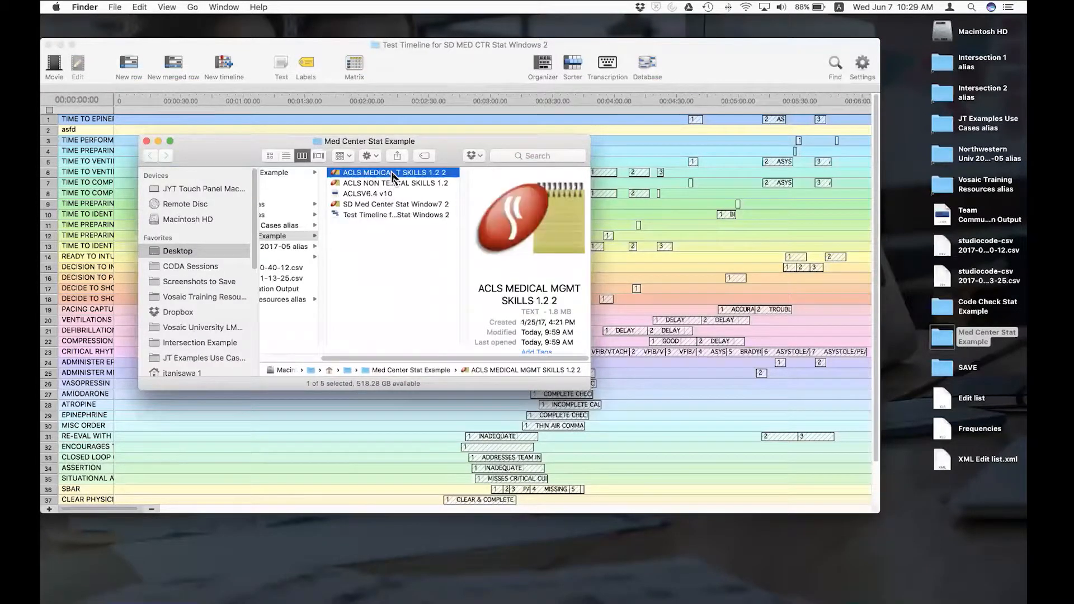
double_click(393, 175)
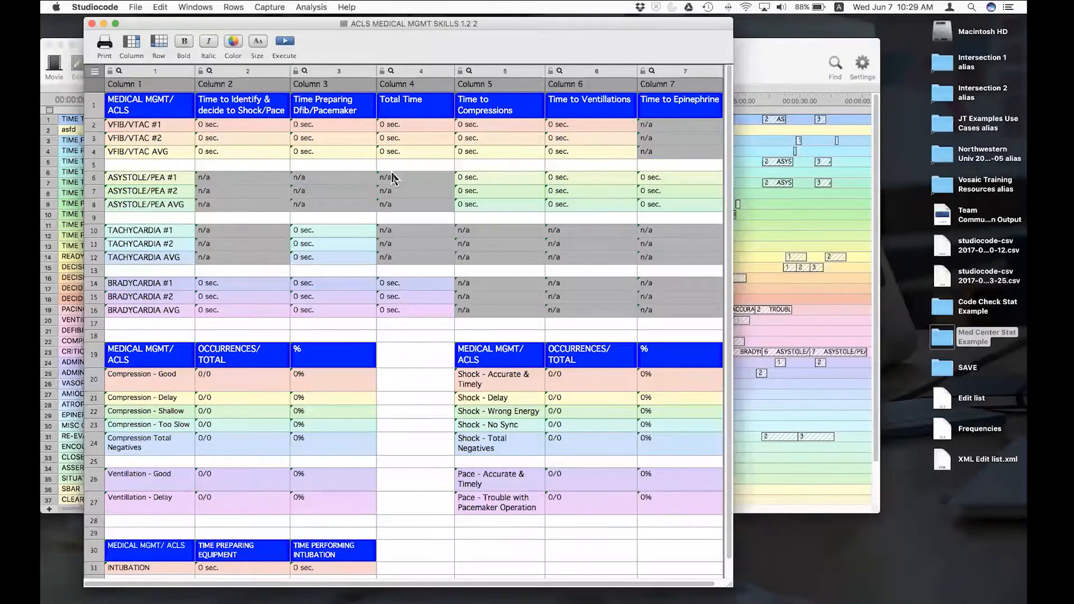
left_click(291, 49)
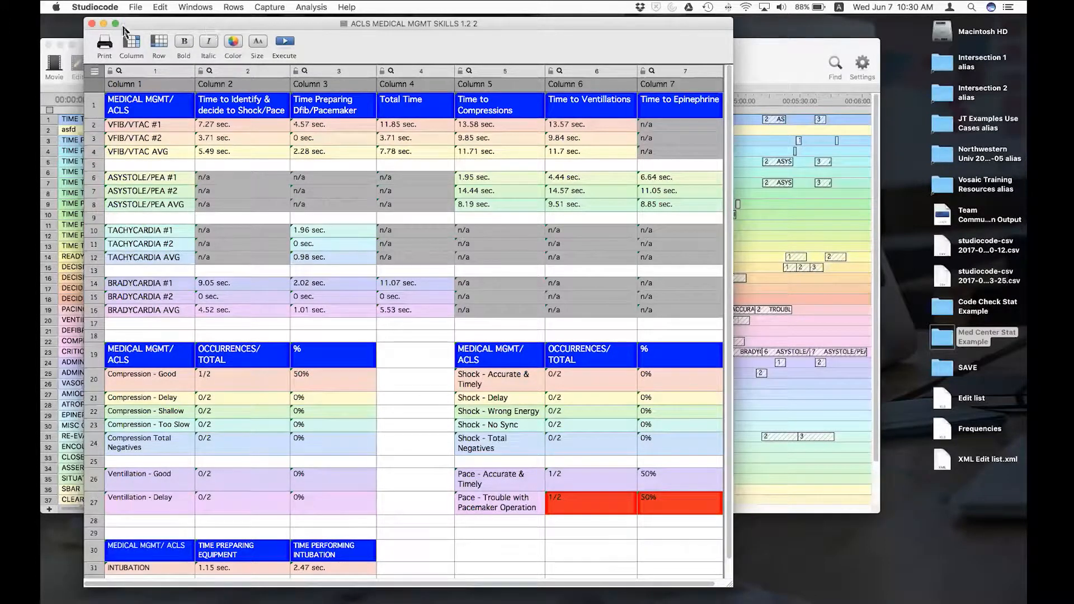
Close the ACLS statistics, test timeline, Studiocode start window and Med Center Stat Example folder, and return to Studiocode
left_click(92, 24)
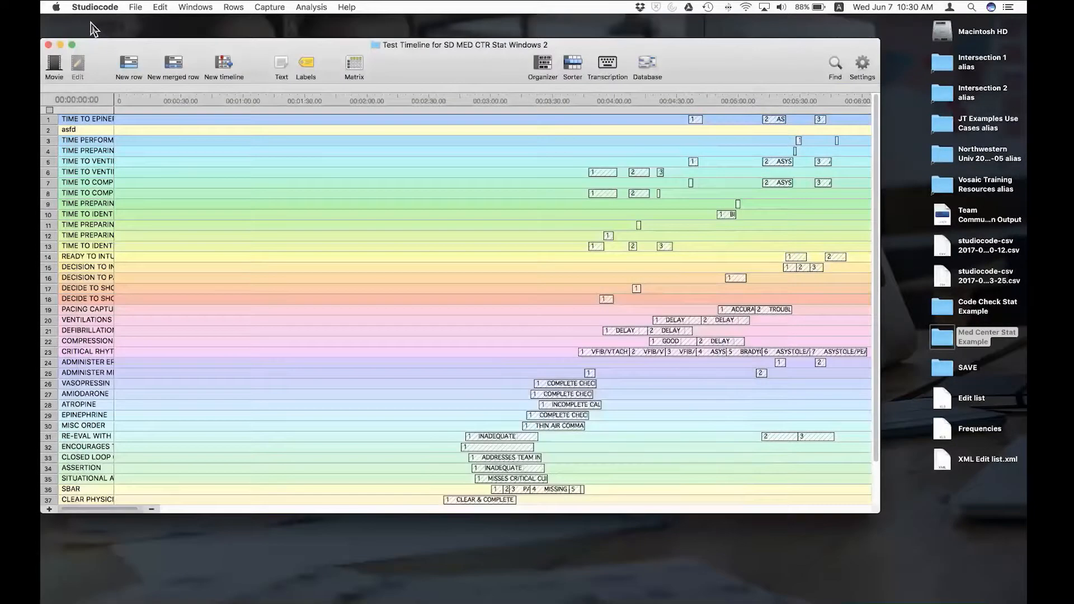
left_click(48, 45)
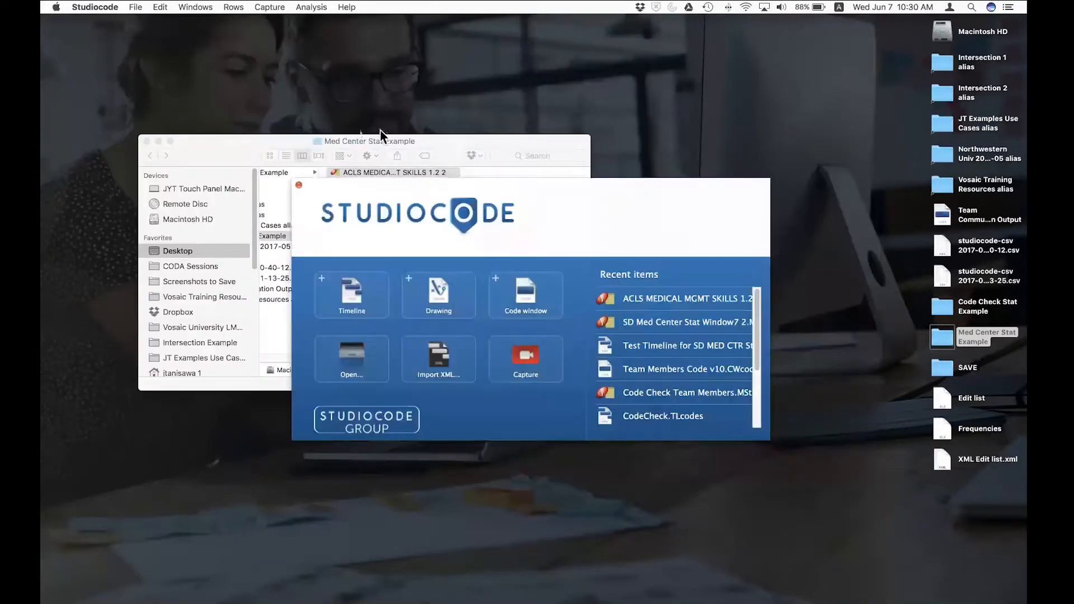
left_click(299, 186)
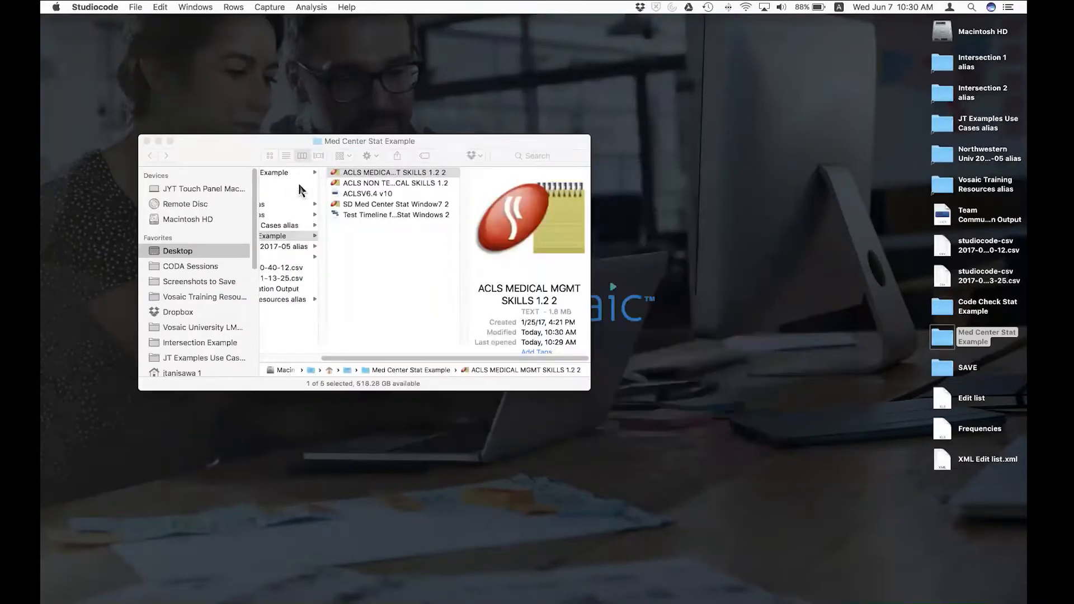
left_click(234, 158)
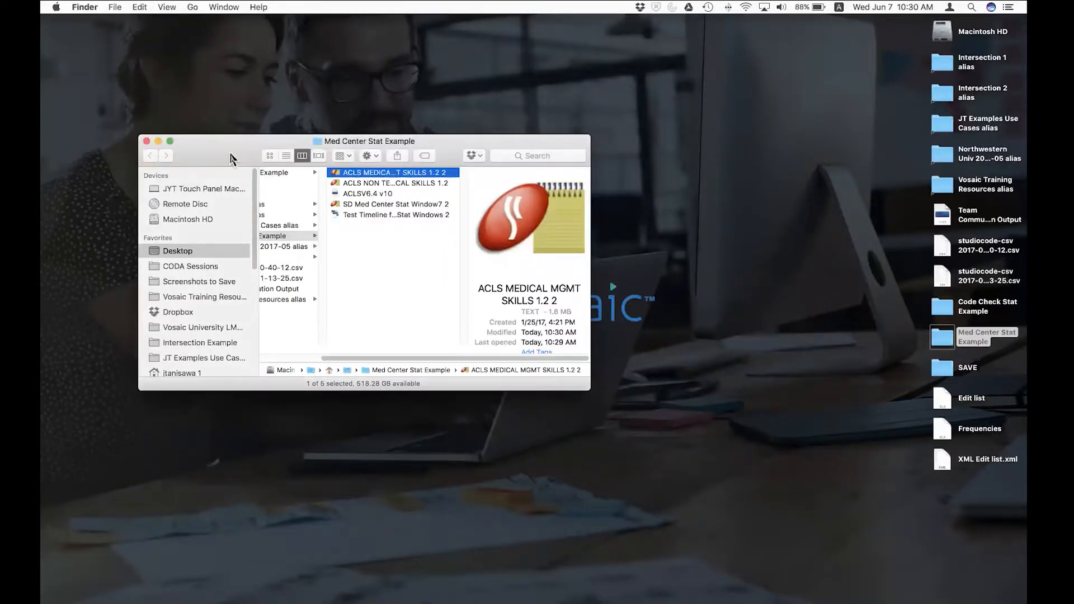
key("super+w")
key("super+Tab")
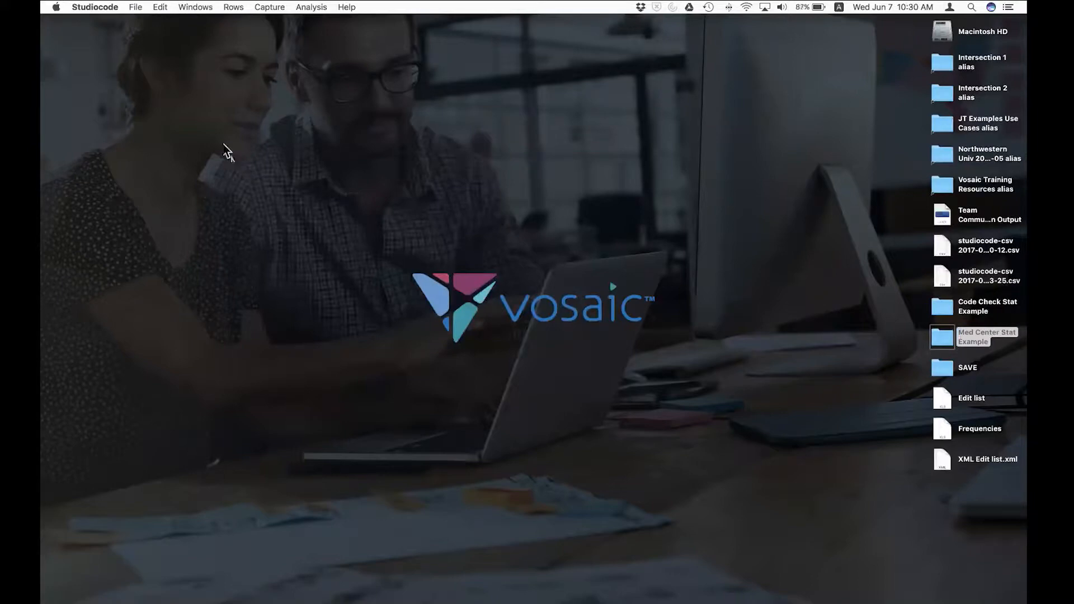
Open only the Intersection 1 timeline from the recently used Intersection 1 package
left_click(139, 8)
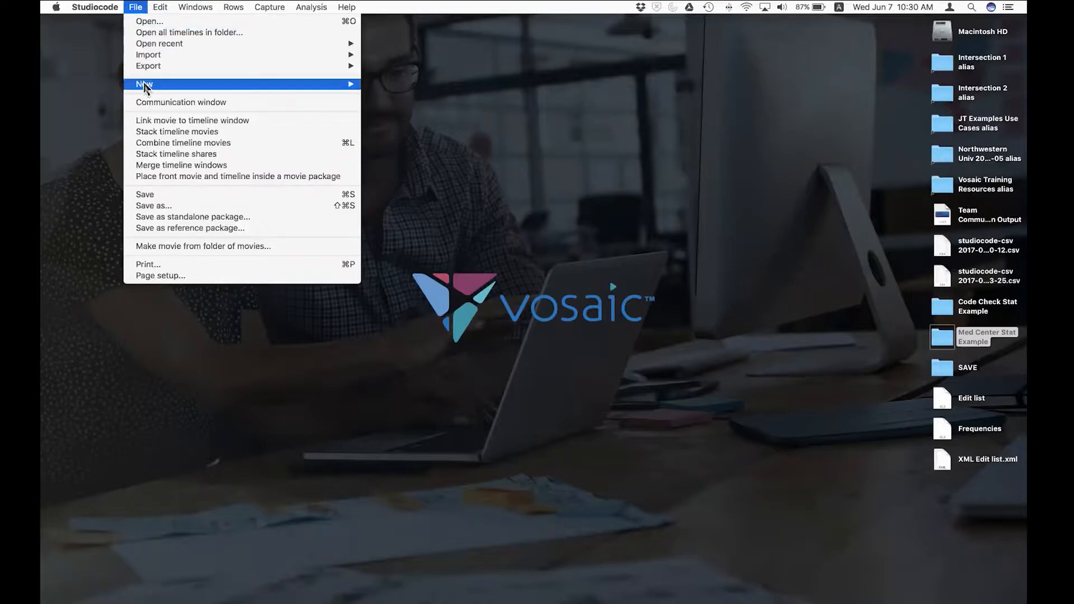
mouse_move(145, 87)
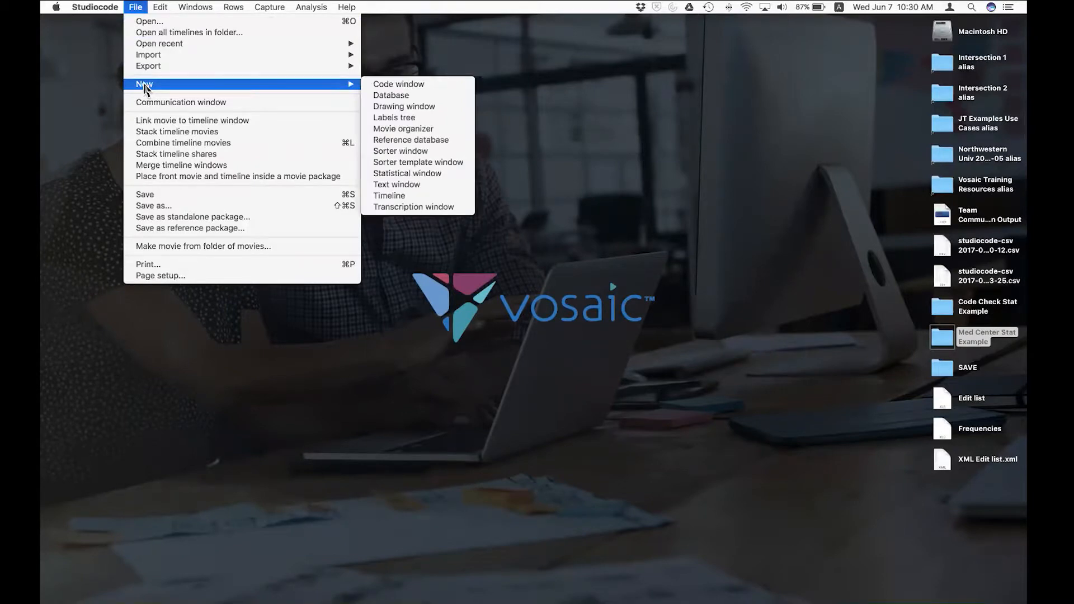
mouse_move(210, 47)
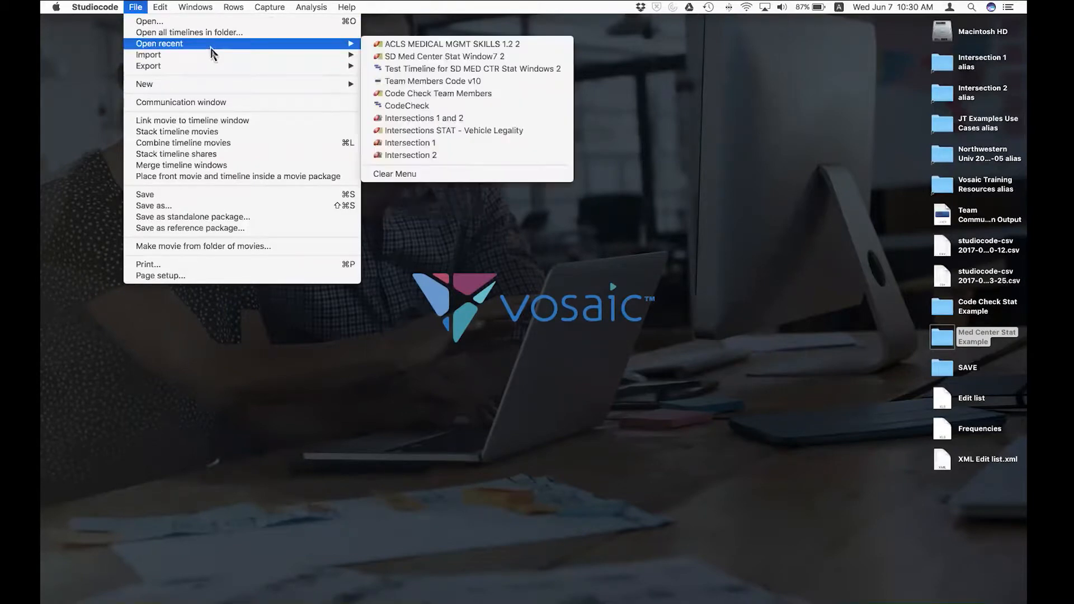
left_click(438, 143)
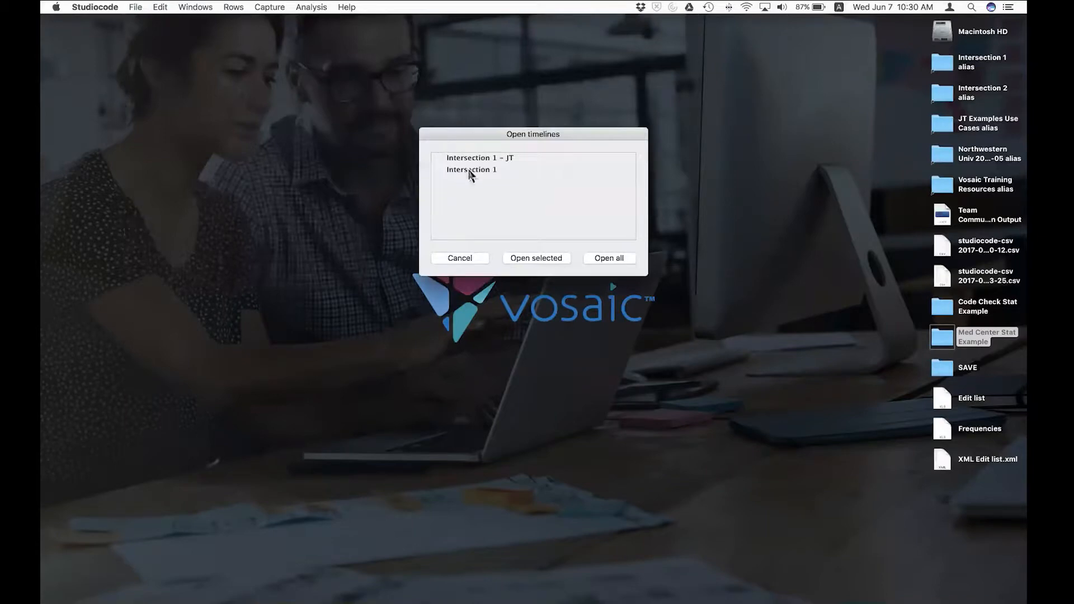
left_click(470, 176)
left_click(529, 258)
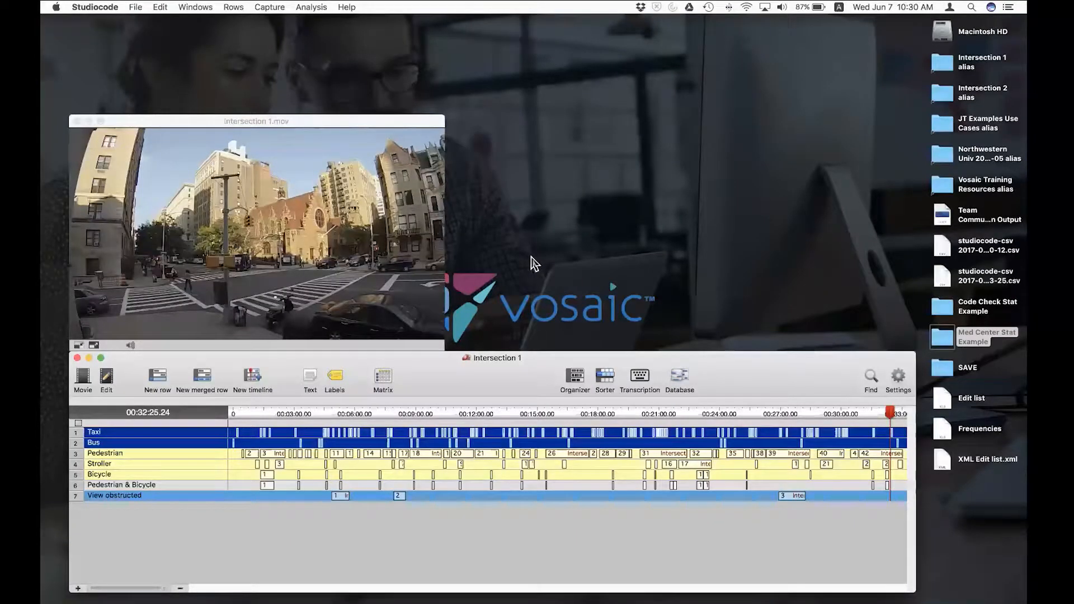
left_click(136, 7)
mouse_move(172, 49)
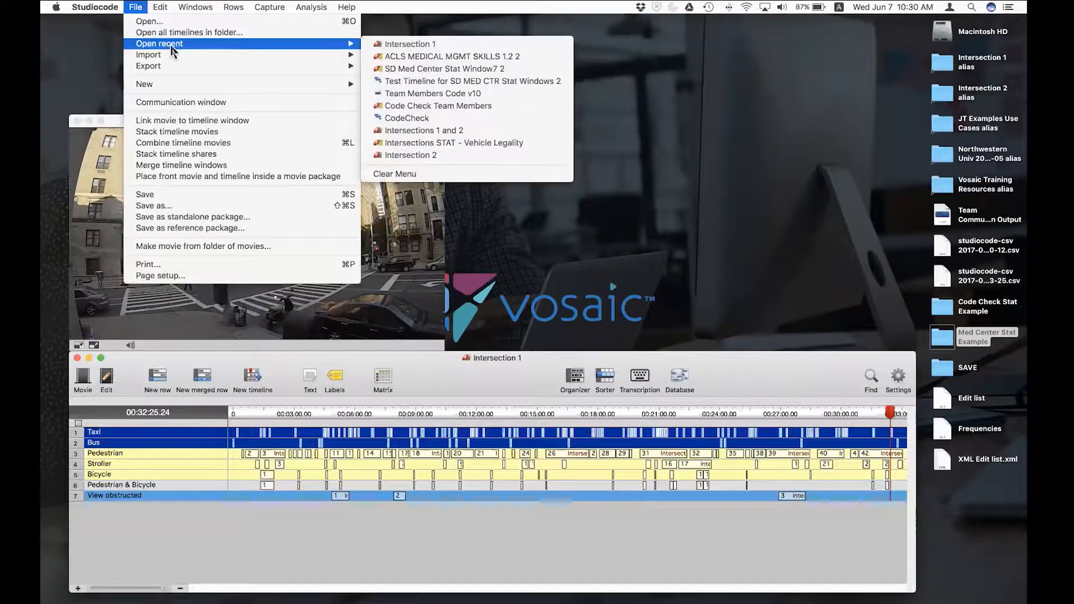
left_click(713, 164)
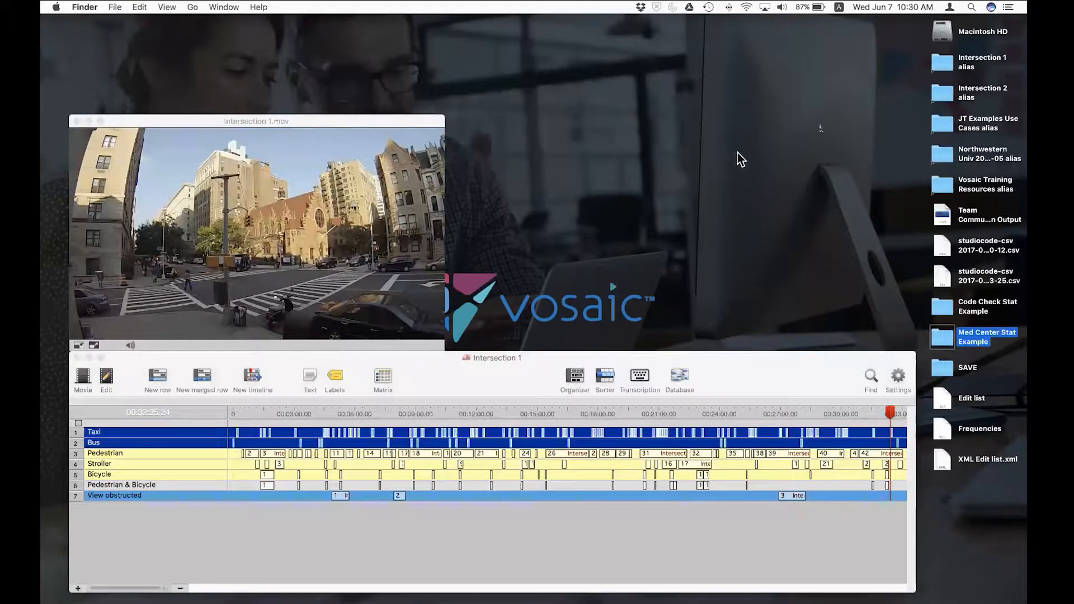
Open the desktop's Intersection 1 alias folder and close the Intersection 1 timeline
left_click(945, 66)
double_click(945, 66)
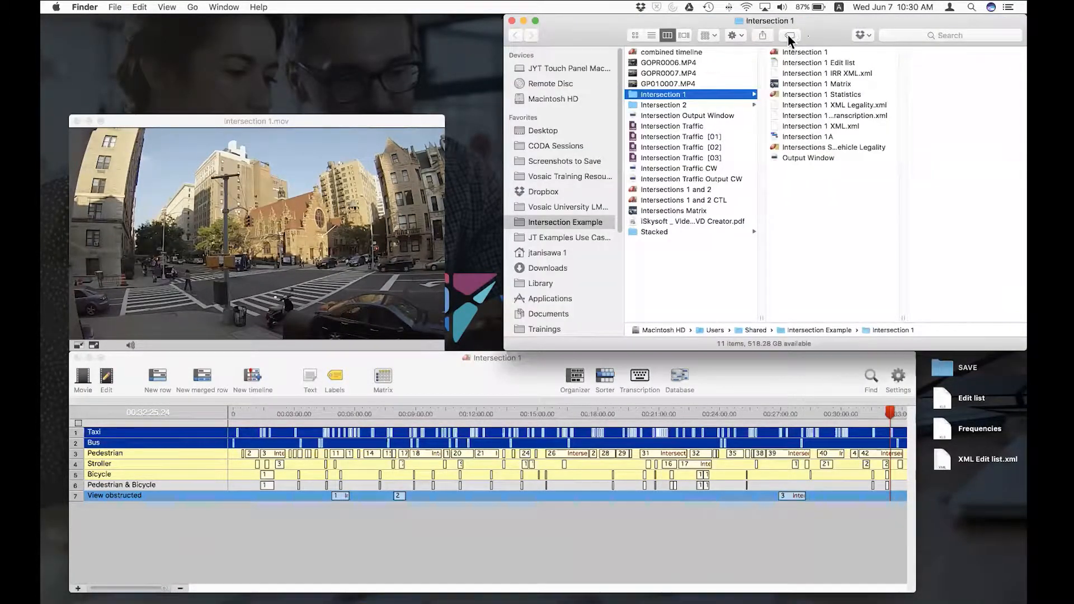
left_click_drag(820, 31, 665, 65)
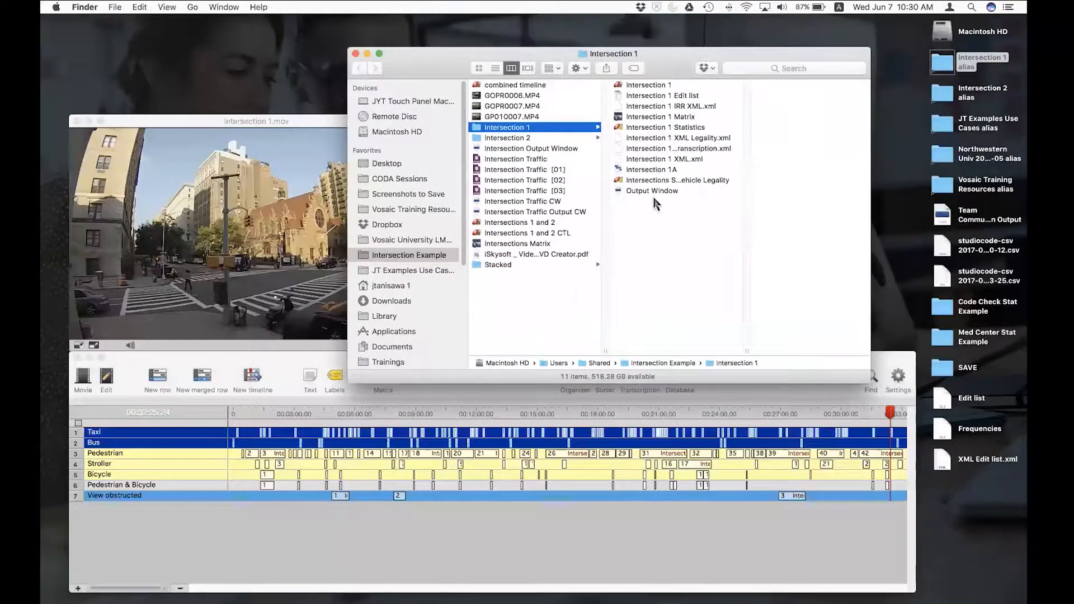
left_click(459, 399)
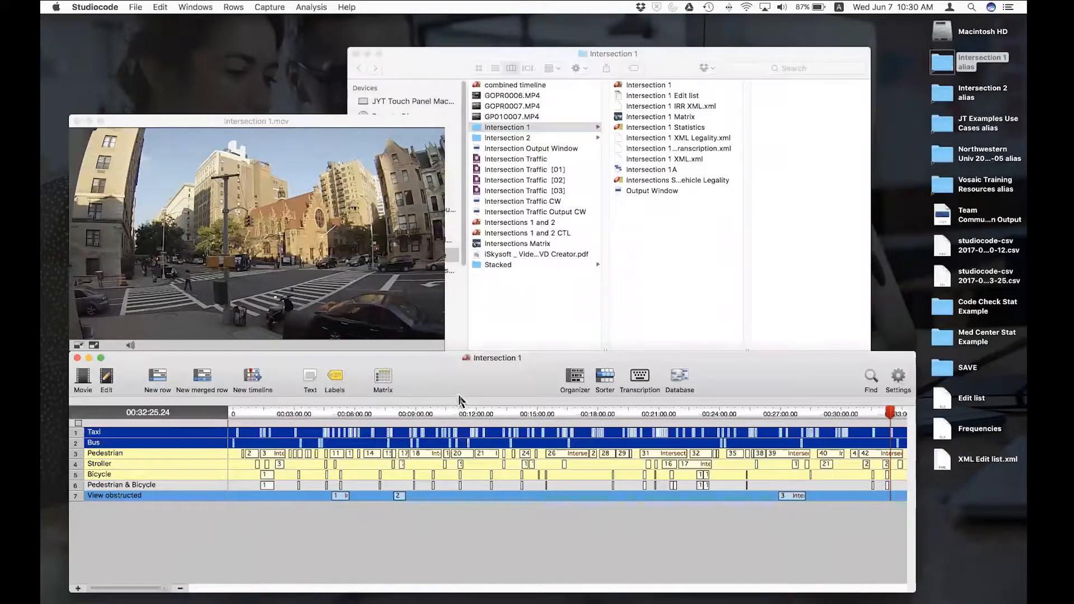
key("super+w")
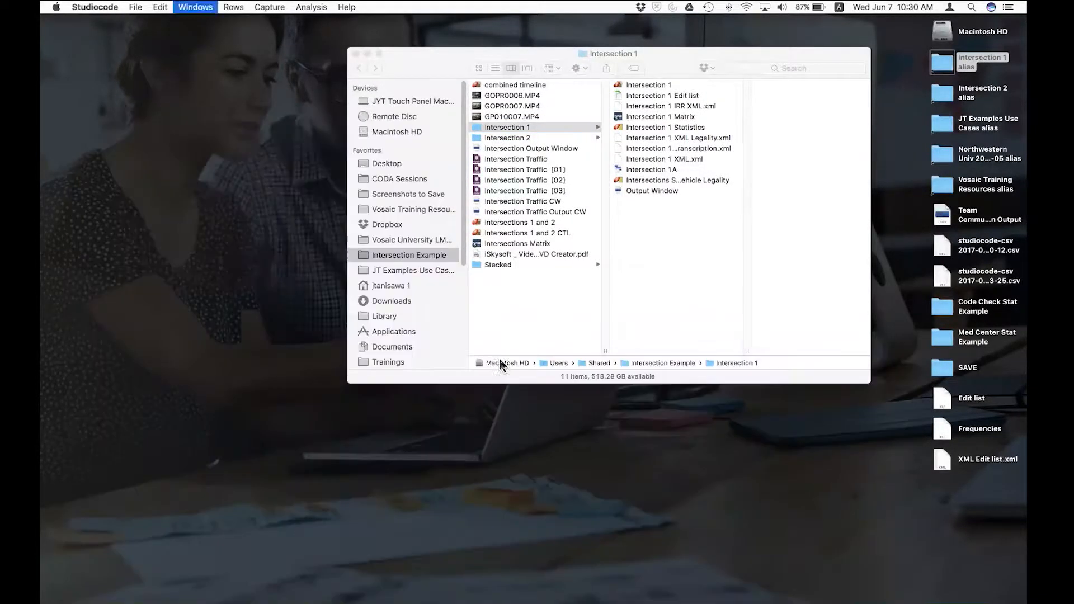
Open the Output Window file from the Intersection 1 folder in Studiocode rather than SportsCode and move its window fully into view
double_click(633, 192)
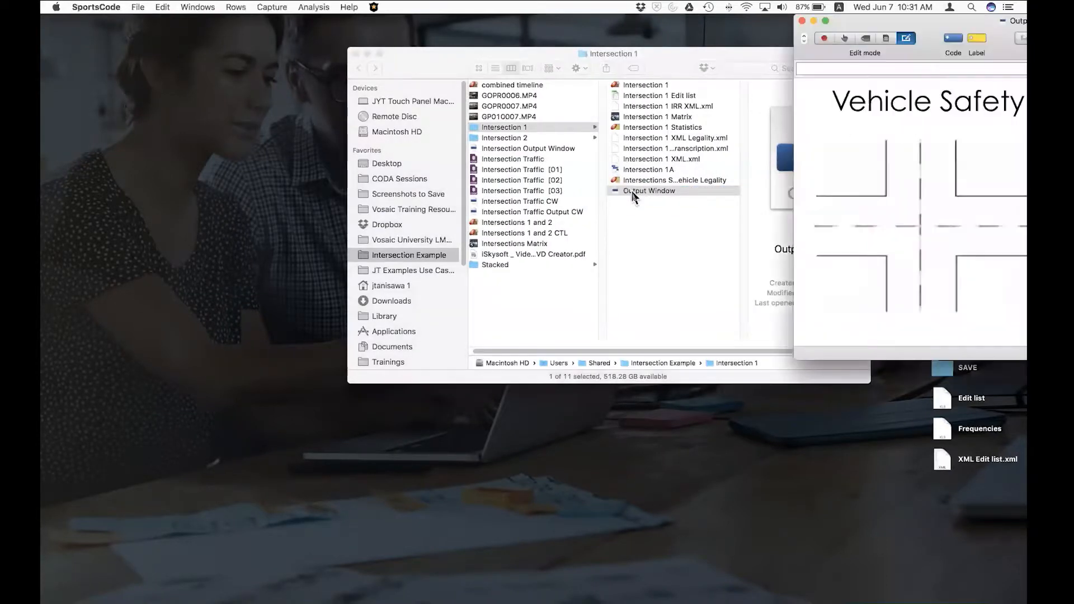
left_click(632, 192)
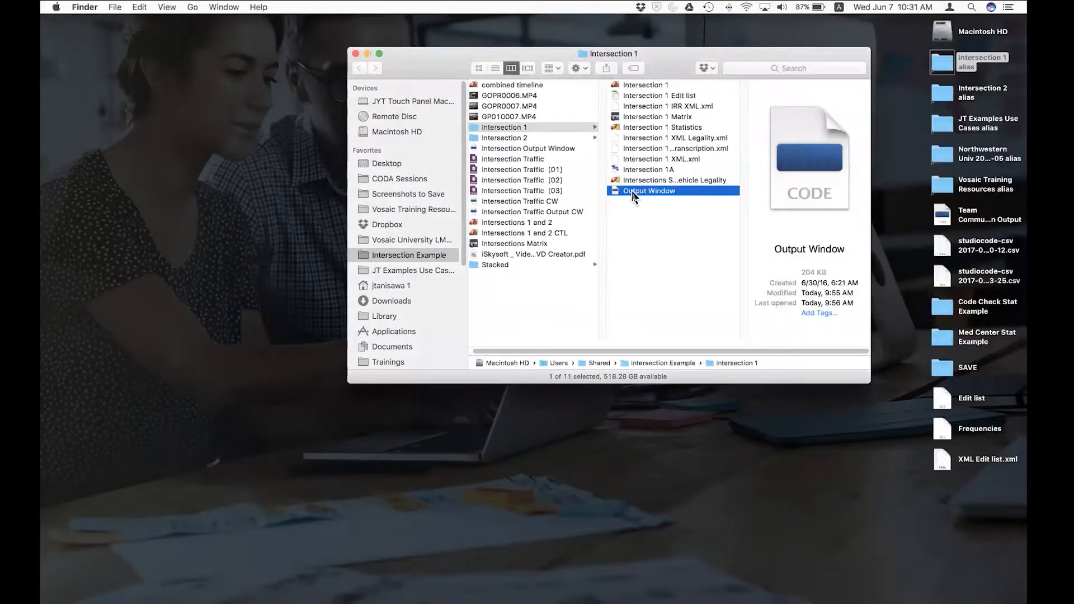
right_click(633, 193)
mouse_move(677, 206)
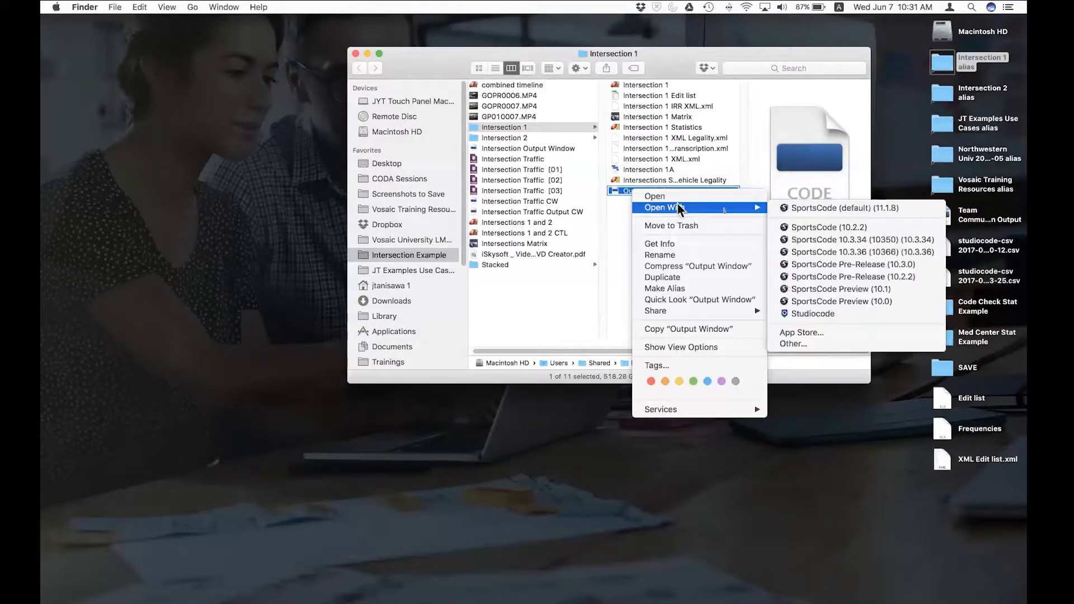
left_click(811, 313)
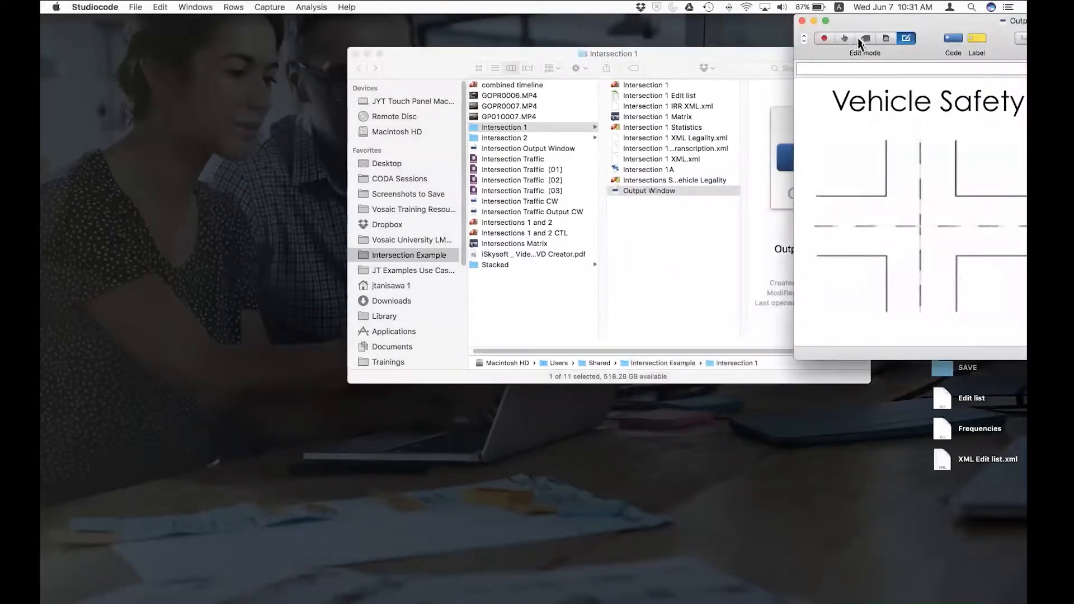
left_click_drag(1001, 34, 684, 82)
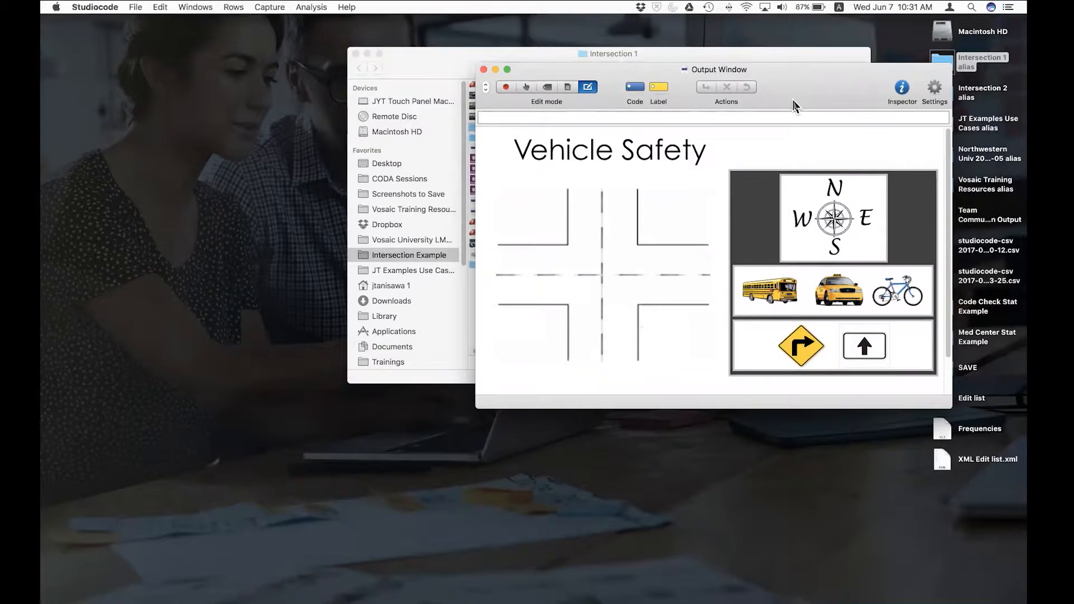
Open only the Intersection 1 timeline from the recently used Intersection 1 package alongside the Output Window
left_click(139, 13)
mouse_move(162, 44)
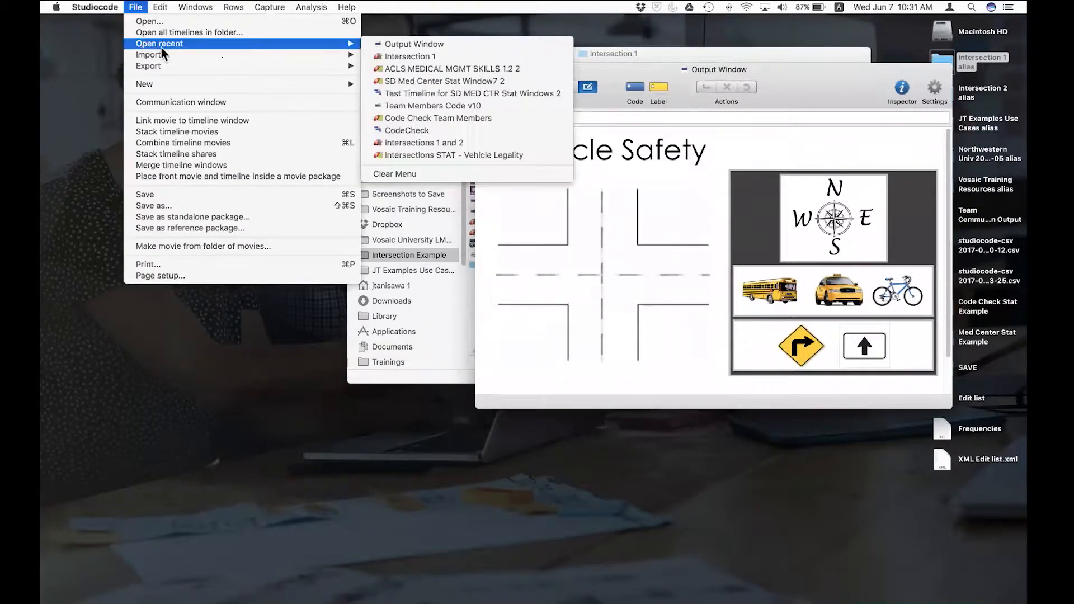
left_click(414, 57)
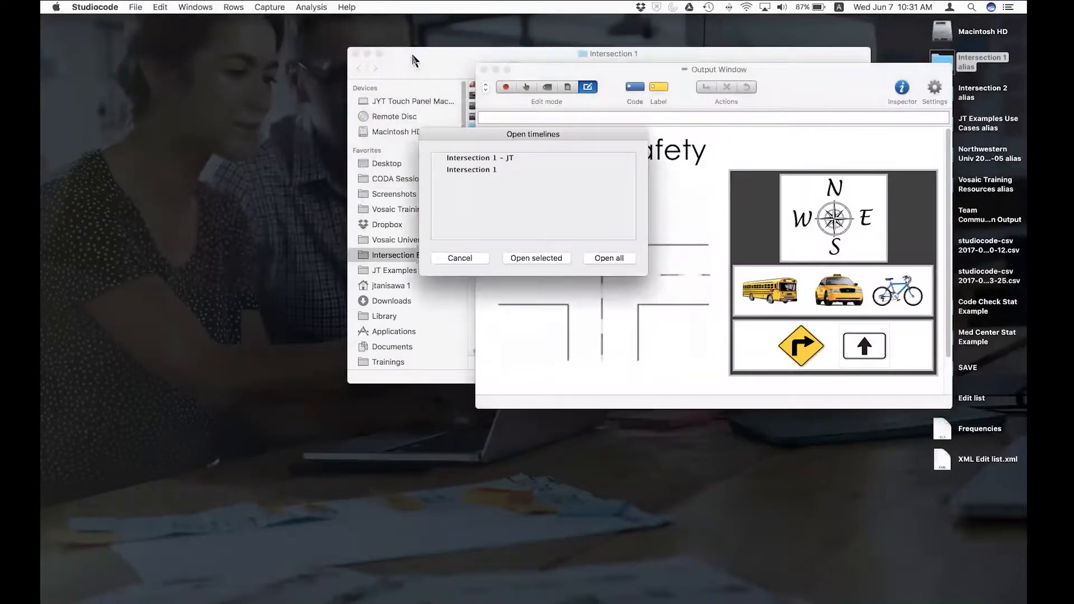
left_click(518, 169)
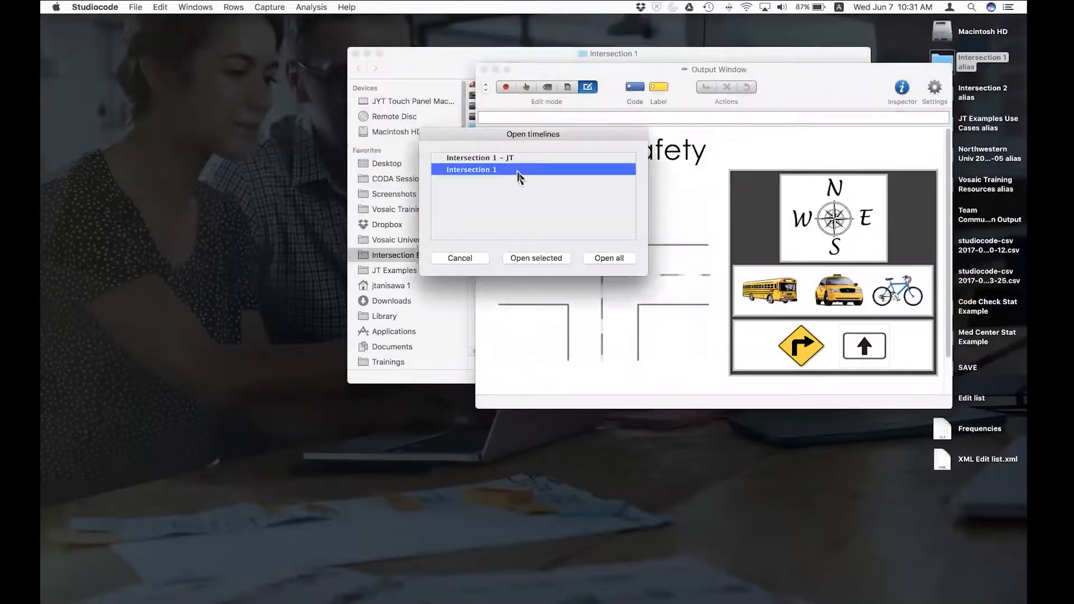
left_click(526, 257)
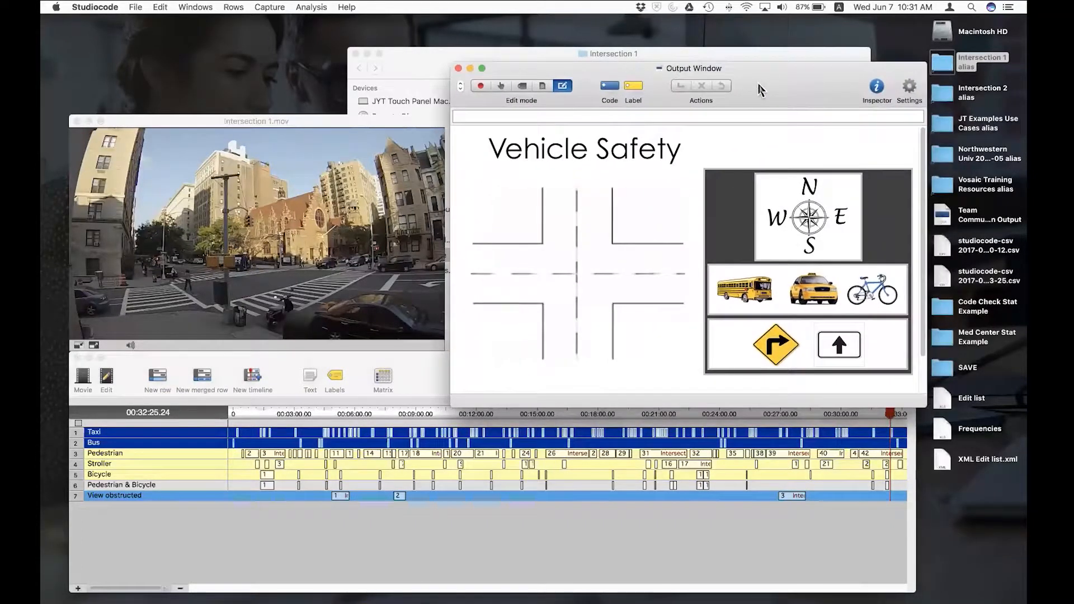
Open the recently used Intersections STAT - Vehicle Legality window and arrange it below the Output Window
left_click(135, 7)
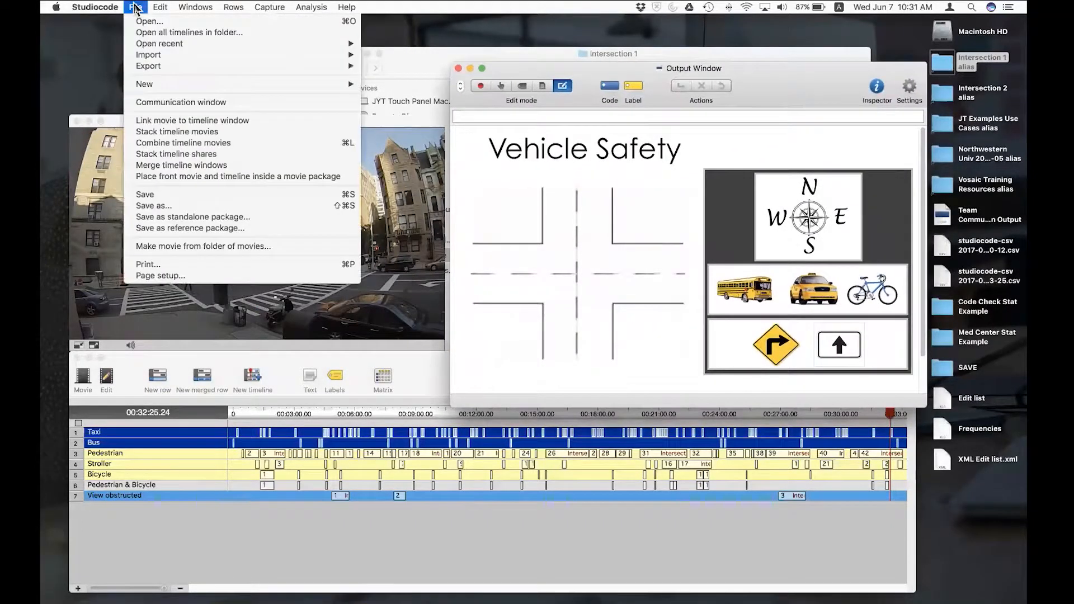
mouse_move(229, 54)
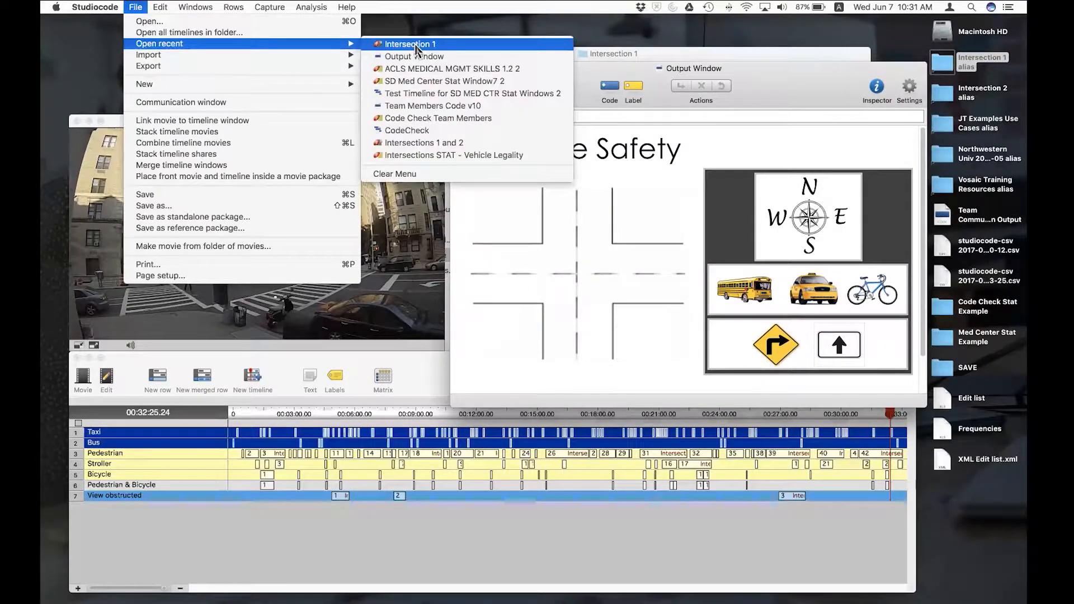
left_click(436, 157)
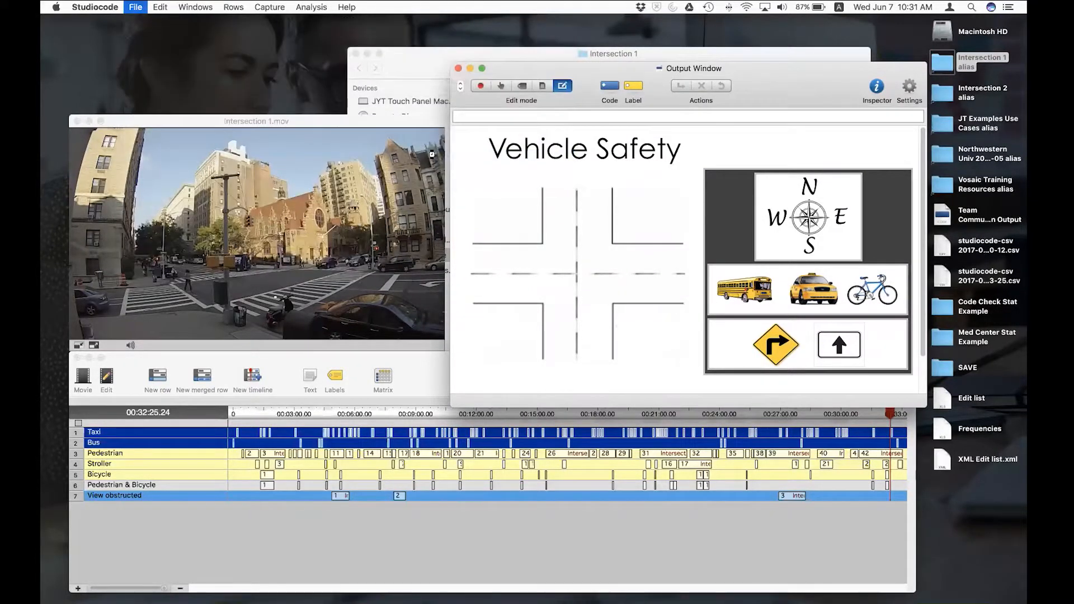
left_click_drag(751, 73, 818, 406)
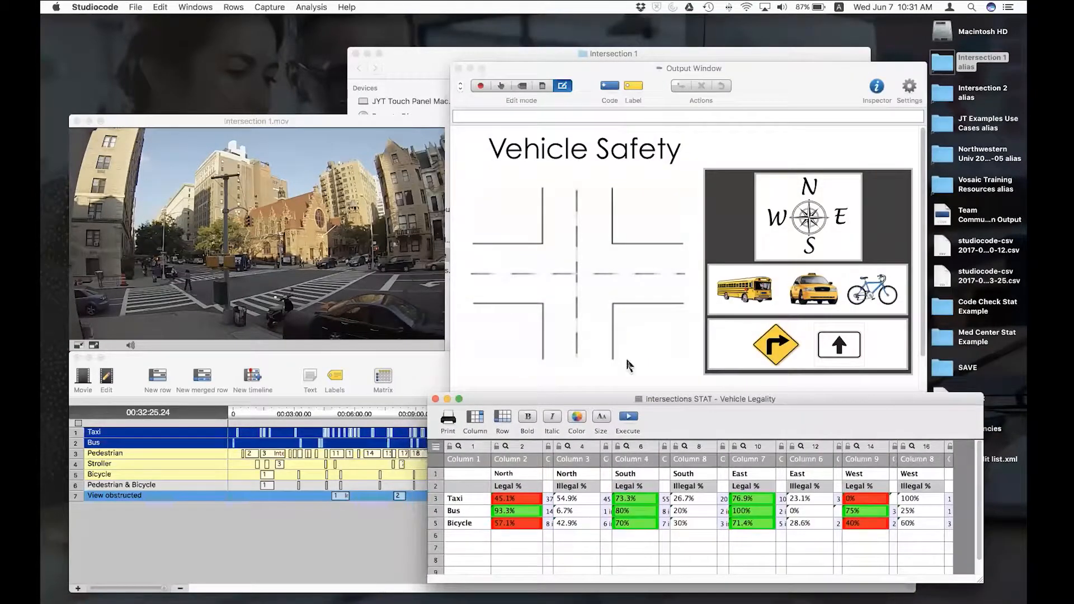
left_click(767, 91)
left_click_drag(767, 92, 764, 80)
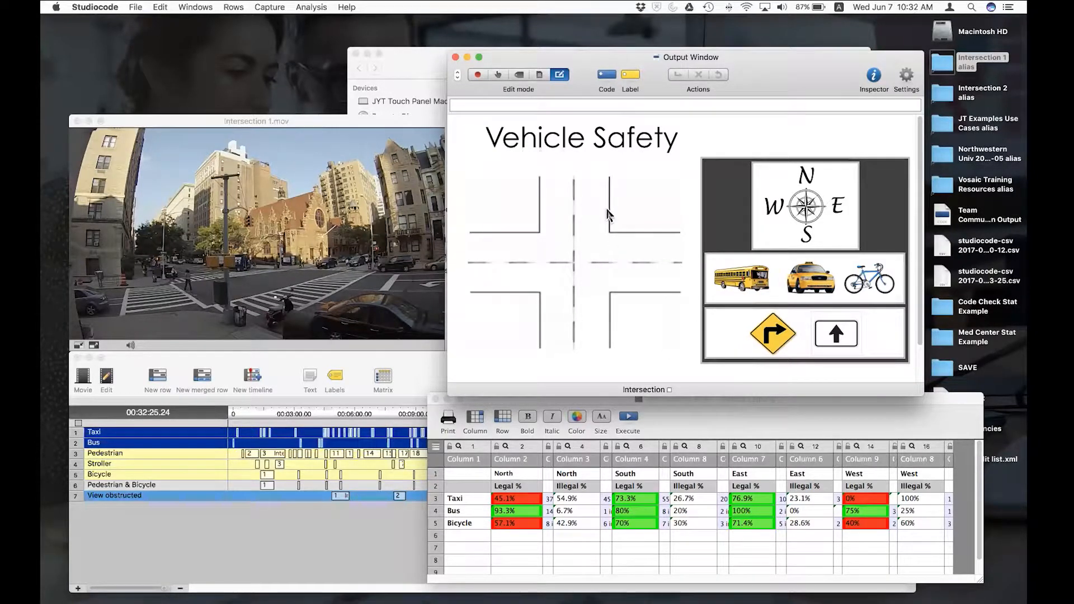
Switch the Output Window to report mode and show the north safety indicator for buses turning right, toggling the turn filter off and on
left_click(540, 75)
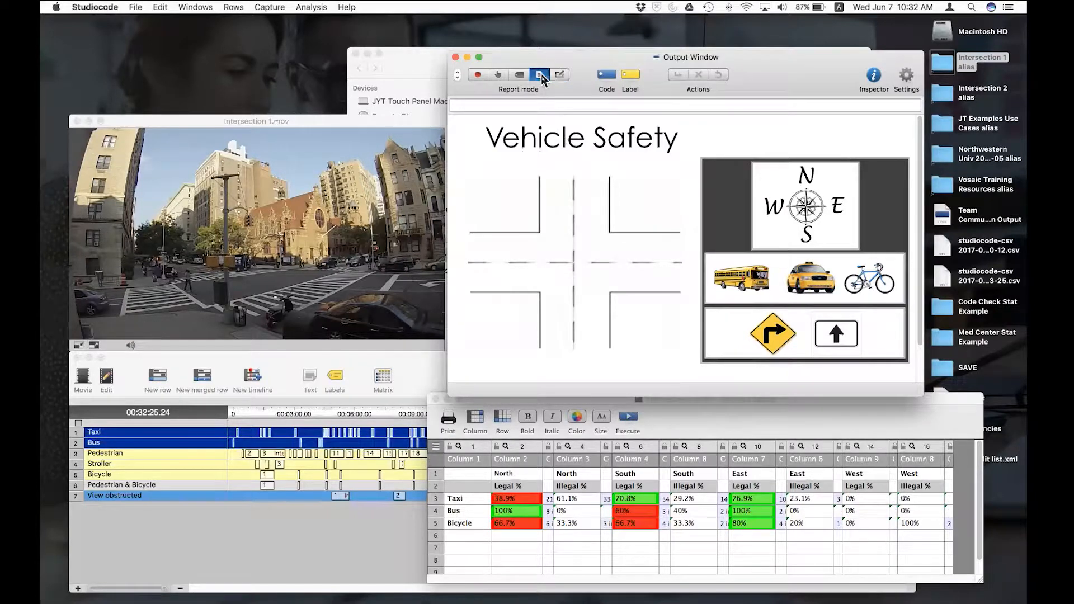
left_click(803, 177)
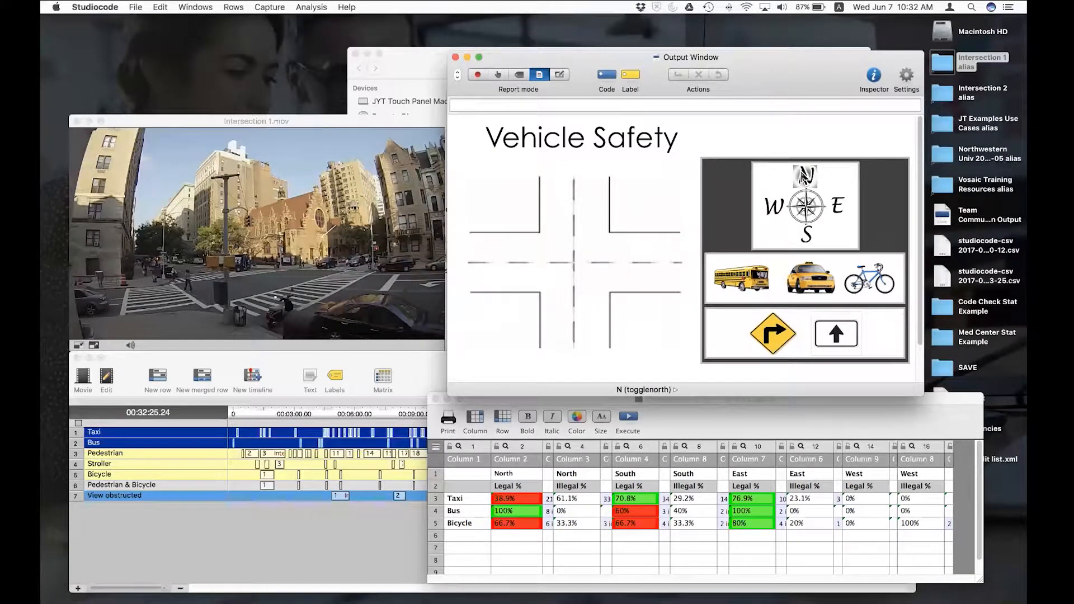
left_click(757, 283)
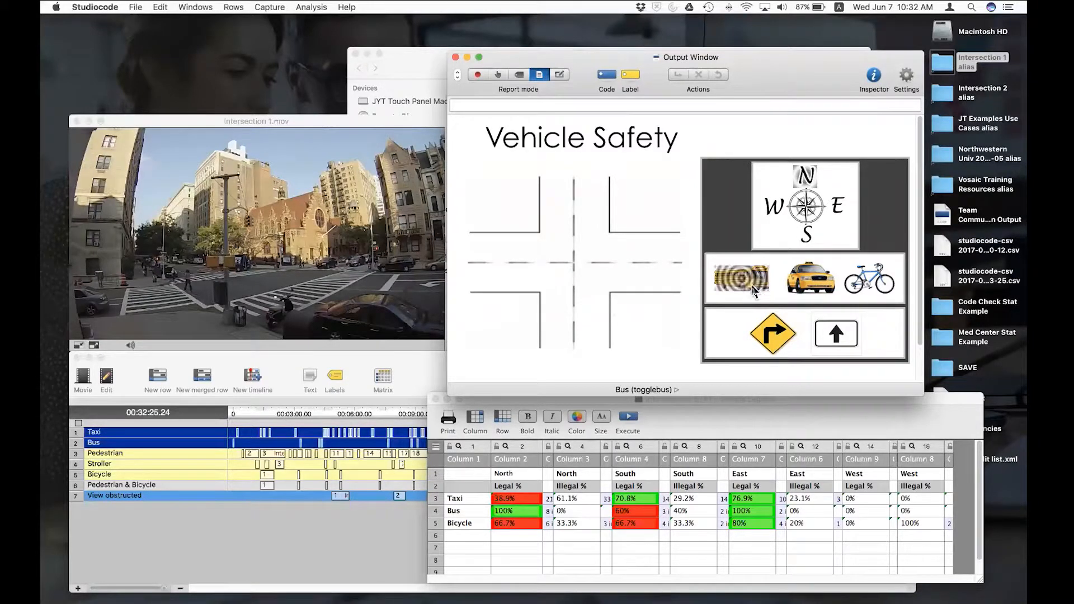
left_click(778, 328)
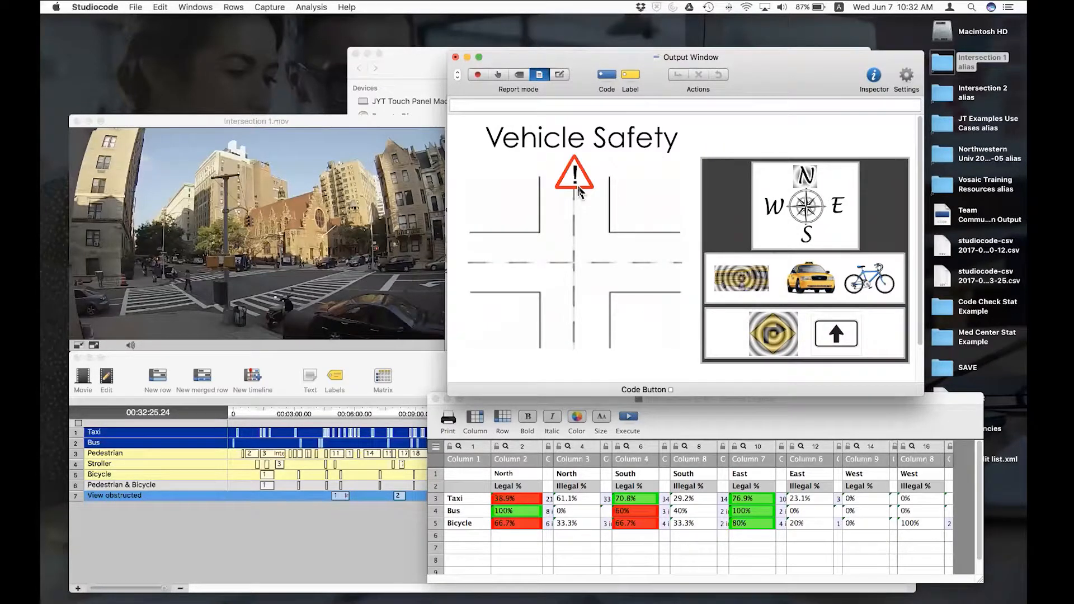
left_click(779, 334)
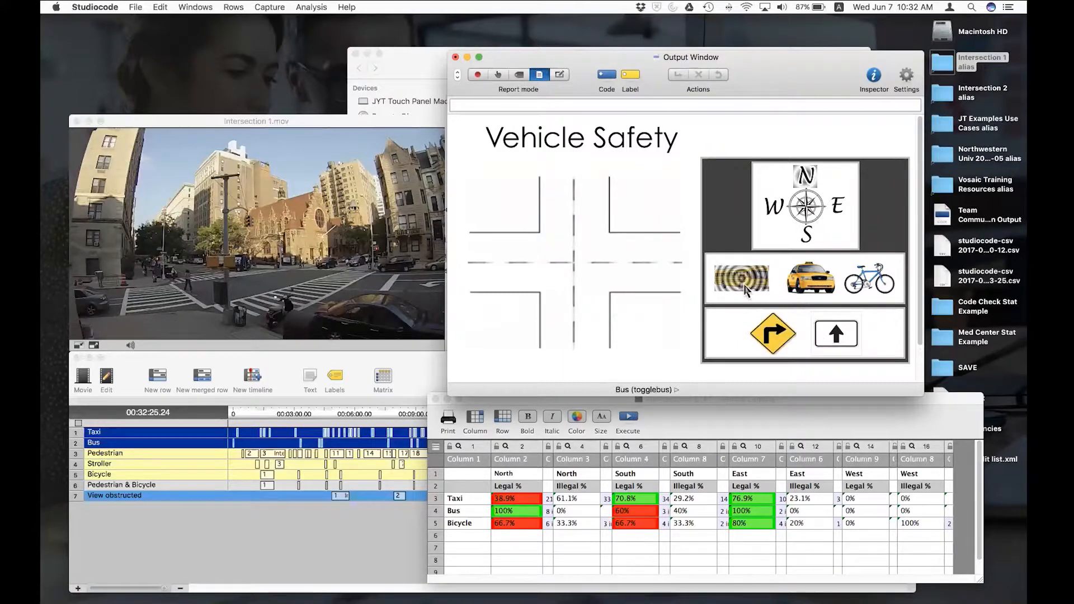
left_click(777, 338)
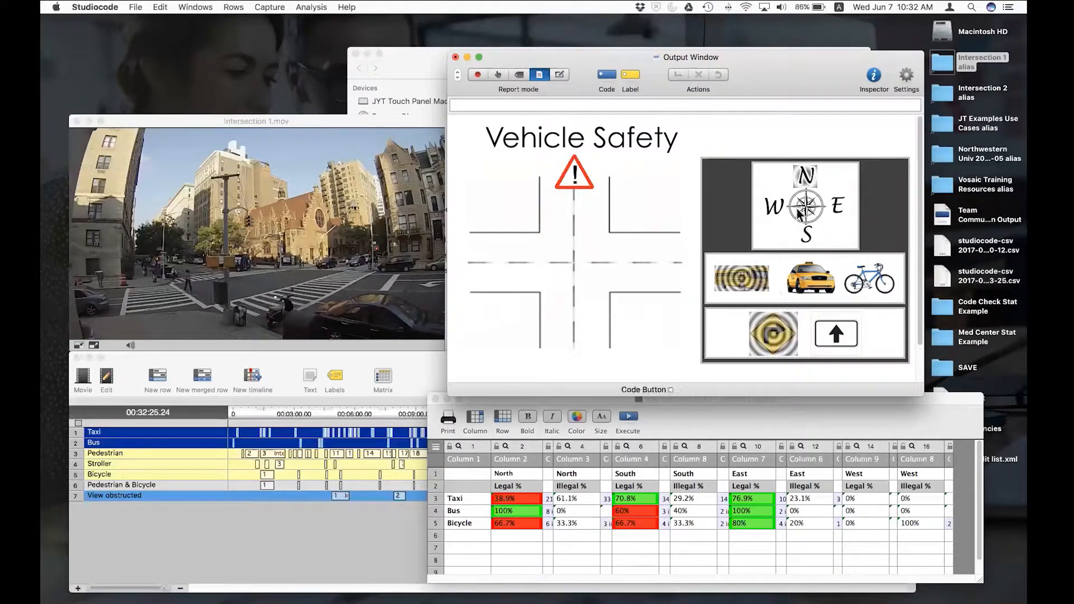
Show the bus right-turn safety indicators for east, north and south together in the Output Window
left_click(838, 207)
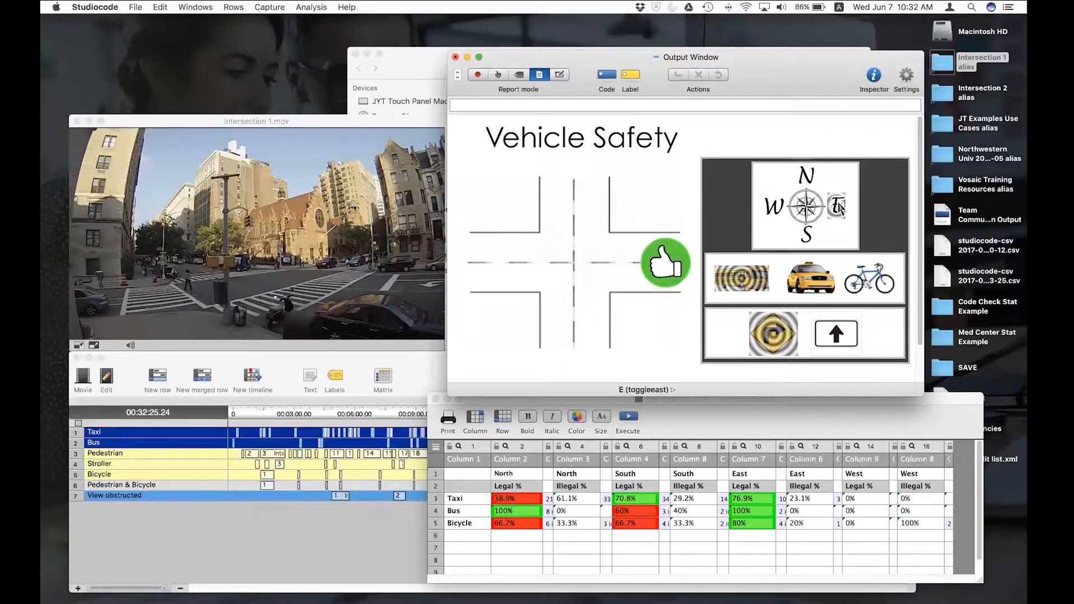
left_click(806, 176)
left_click(807, 235)
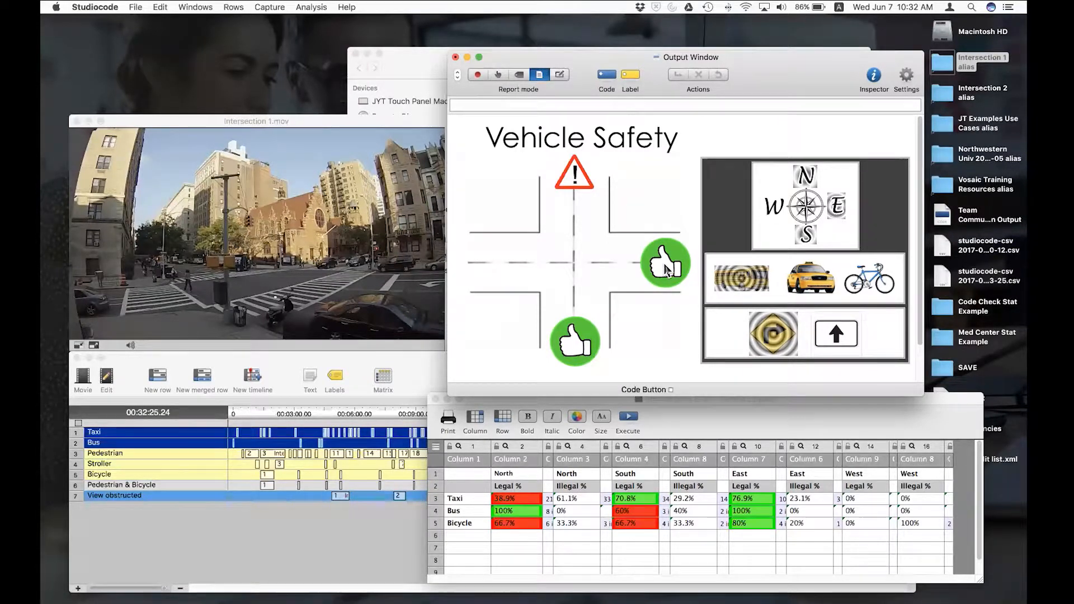
Bring the Vehicle Legality statistics forward for comparison, and return the Output Window to edit mode
left_click(738, 407)
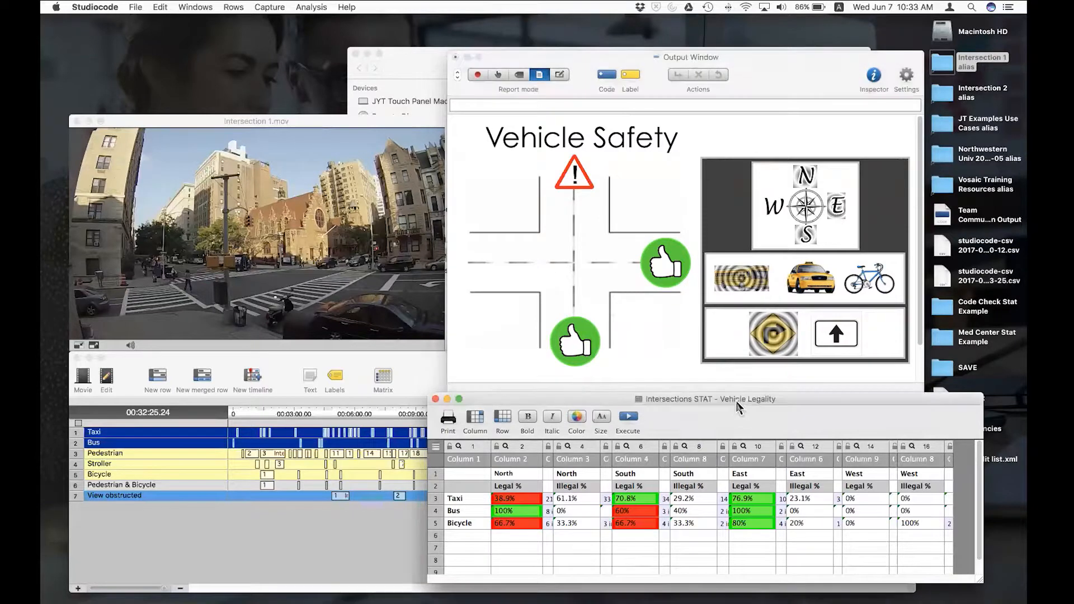
left_click(518, 375)
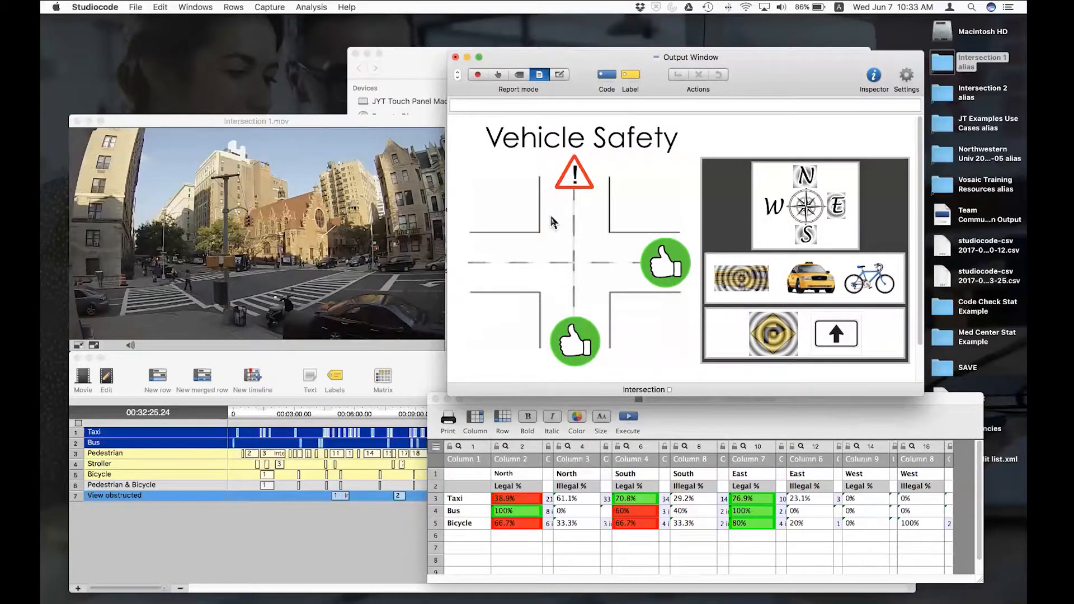
left_click(559, 75)
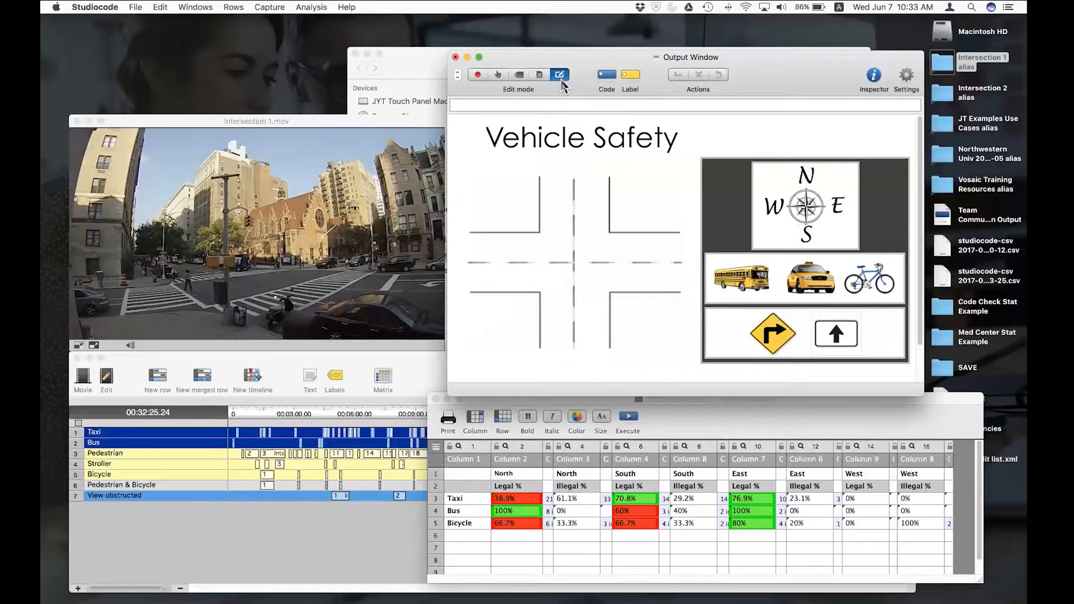